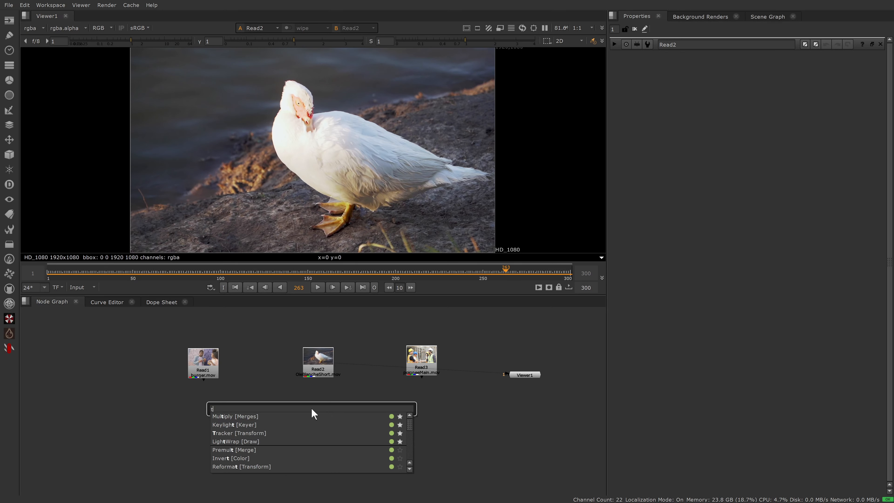
Step: Add a Tracker node to the node graph and place it directly below the Read2 node
text(rac)
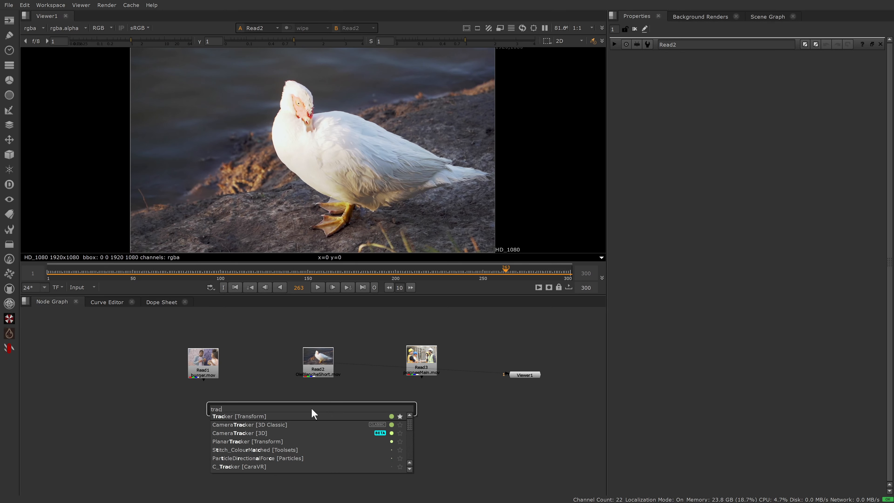
click(249, 416)
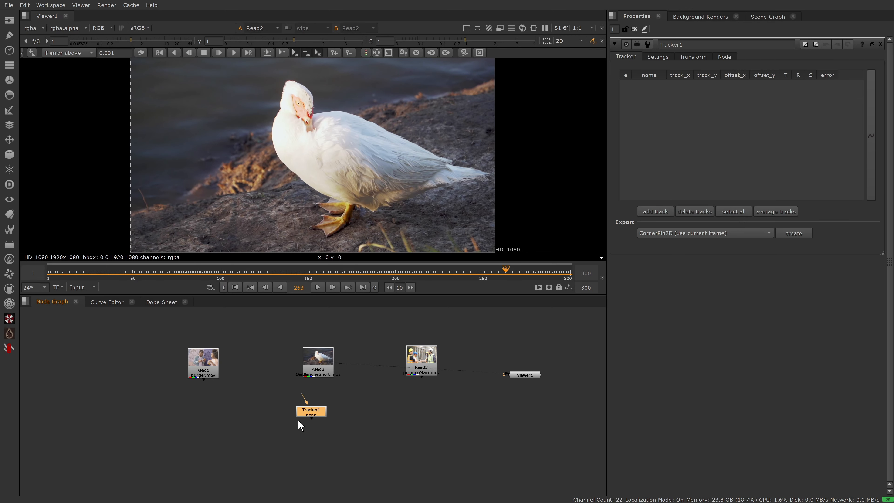
click(319, 416)
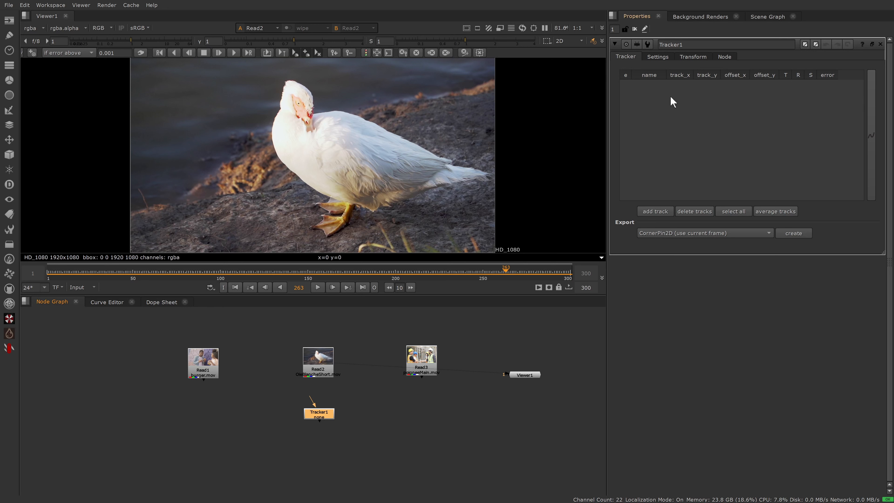
click(658, 213)
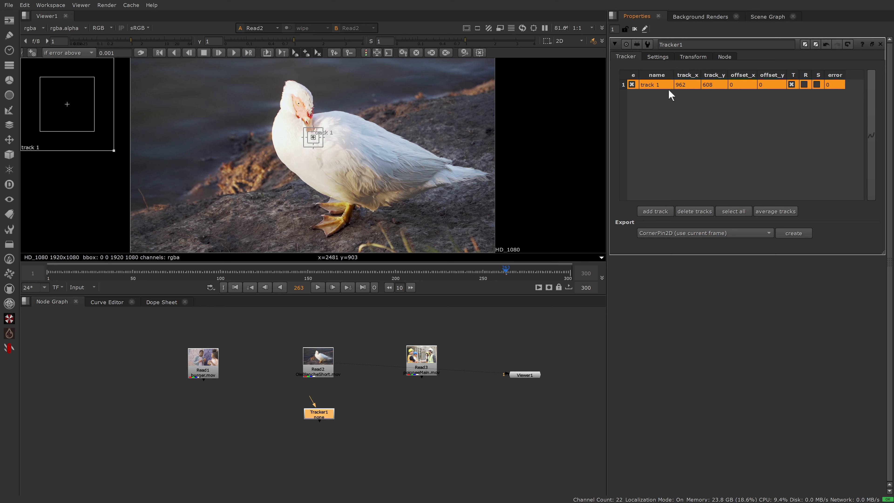
click(692, 211)
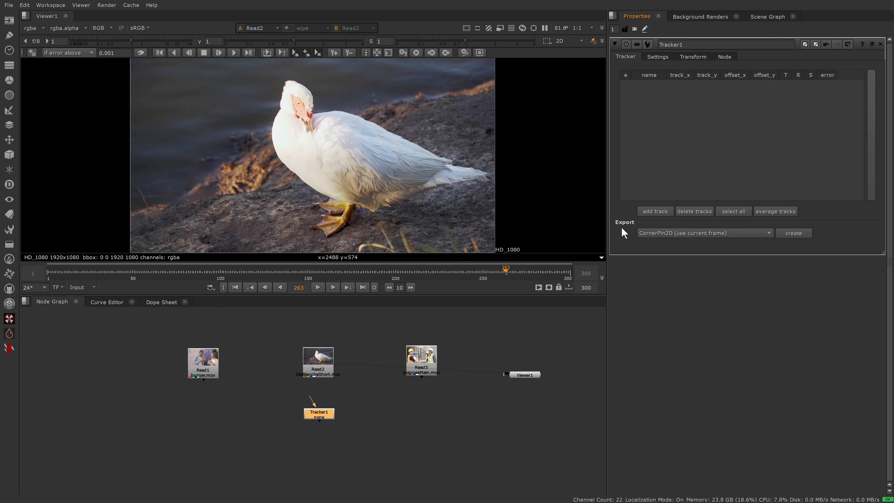
click(652, 213)
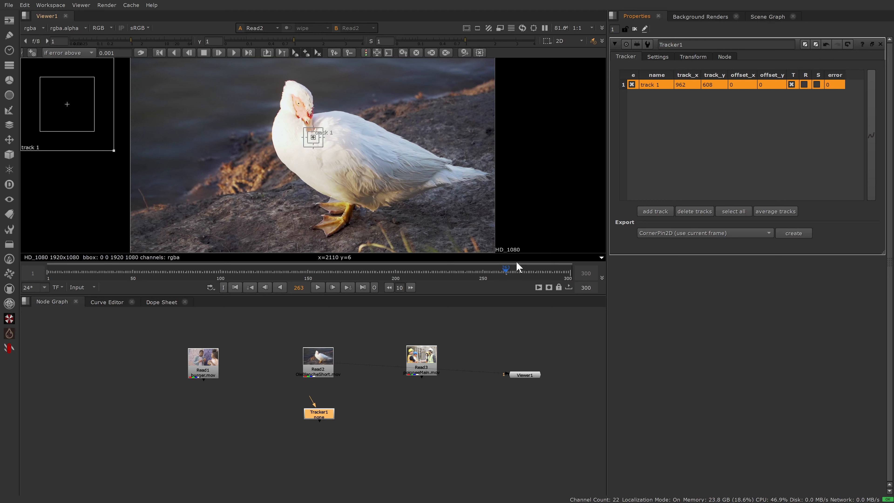
click(692, 211)
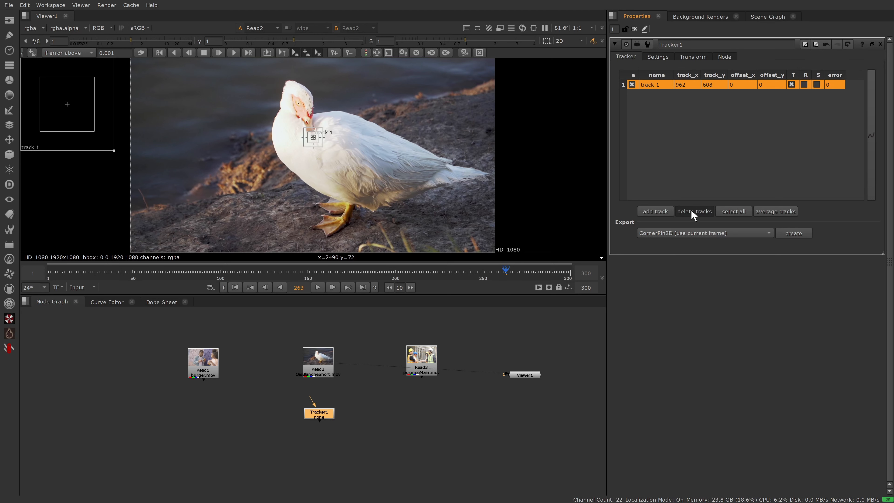
Step: Add a track at frame 1 and enlarge its outer search area and inner pattern box
drag(483, 271, 49, 278)
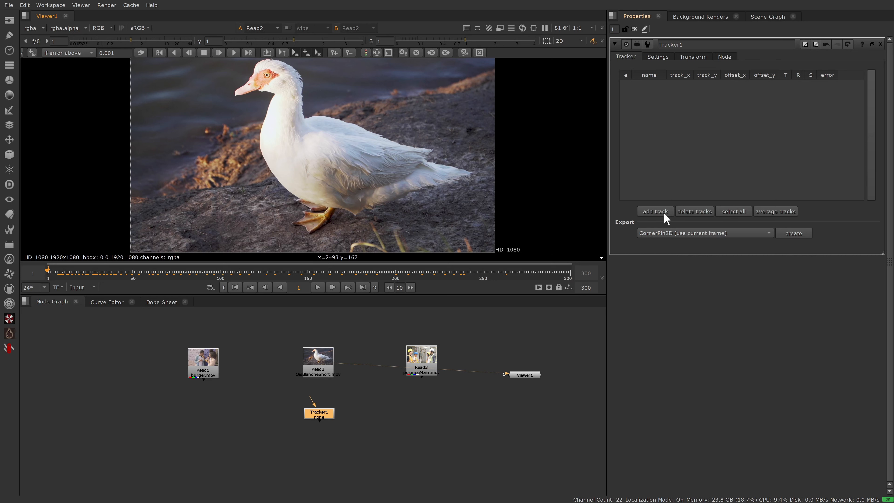
click(658, 212)
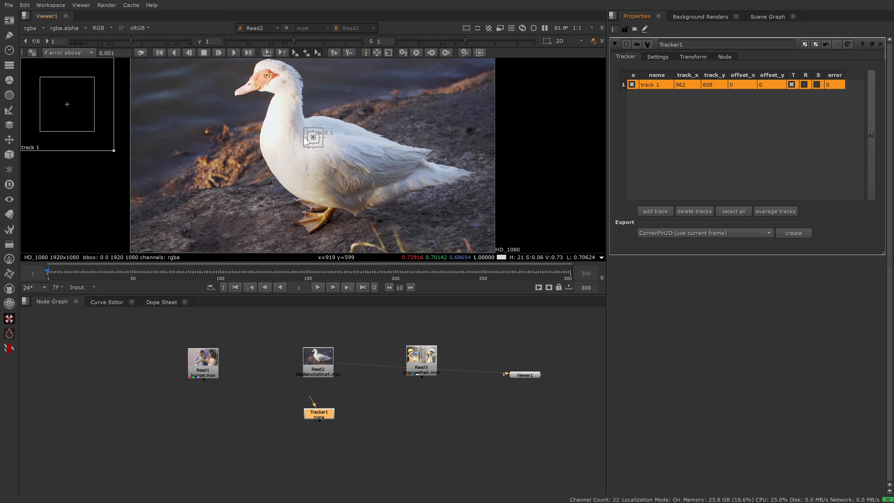
scroll(308, 118, up, 5)
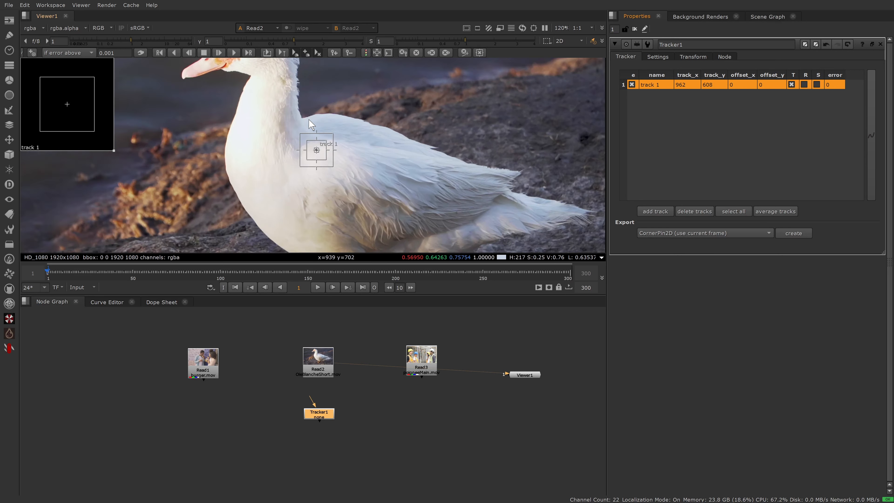
scroll(302, 136, up, 3)
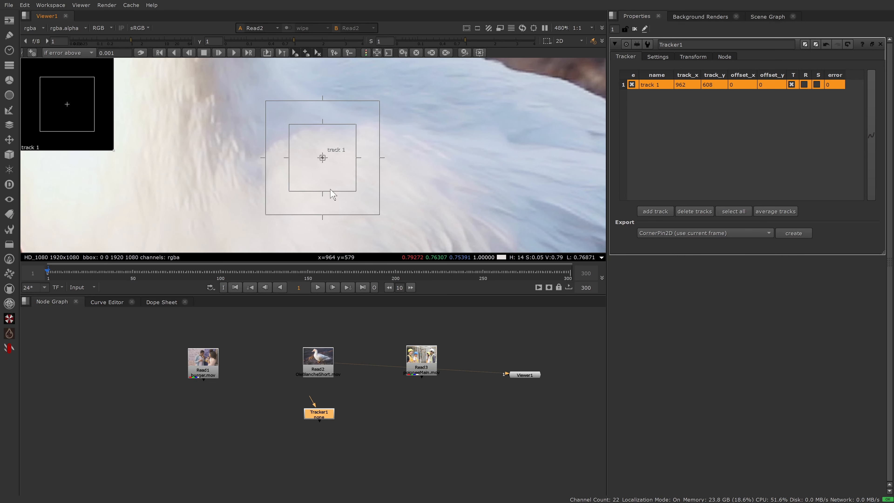
scroll(351, 167, down, 3)
scroll(330, 157, up, 3)
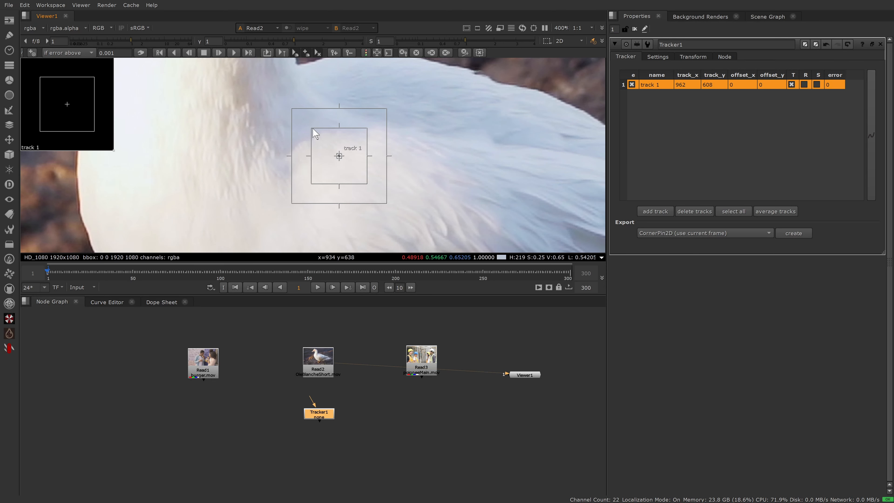
scroll(314, 141, down, 2)
drag(350, 172, 419, 216)
mouse_move(341, 162)
mouse_down()
mouse_move(359, 179)
mouse_move(351, 174)
mouse_up()
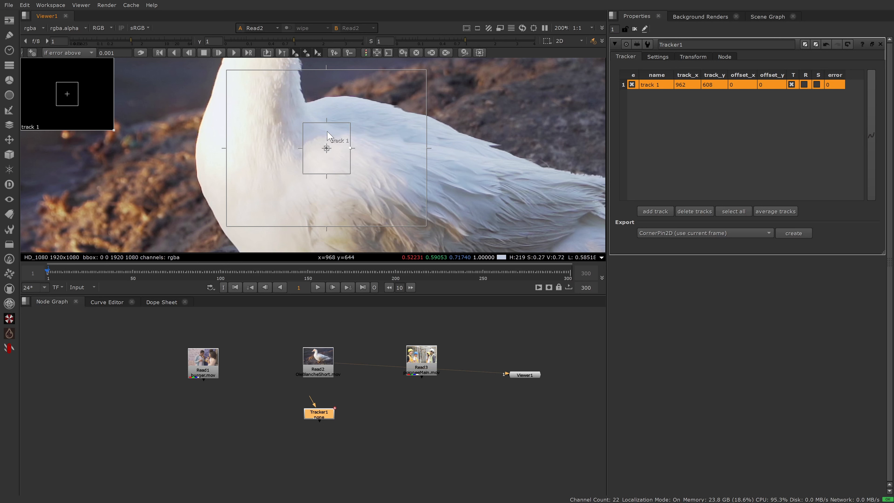
Step: Place track 1 on the tip of the bird's front foot at about x 940, y 112, and shrink its outer search area
scroll(325, 129, down, 2)
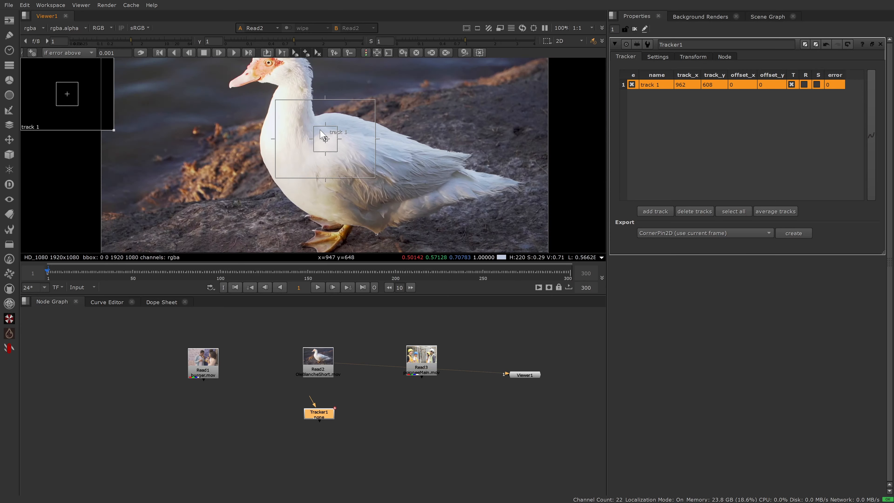
middle_drag(260, 143, 303, 100)
drag(370, 94, 365, 209)
scroll(365, 208, up, 3)
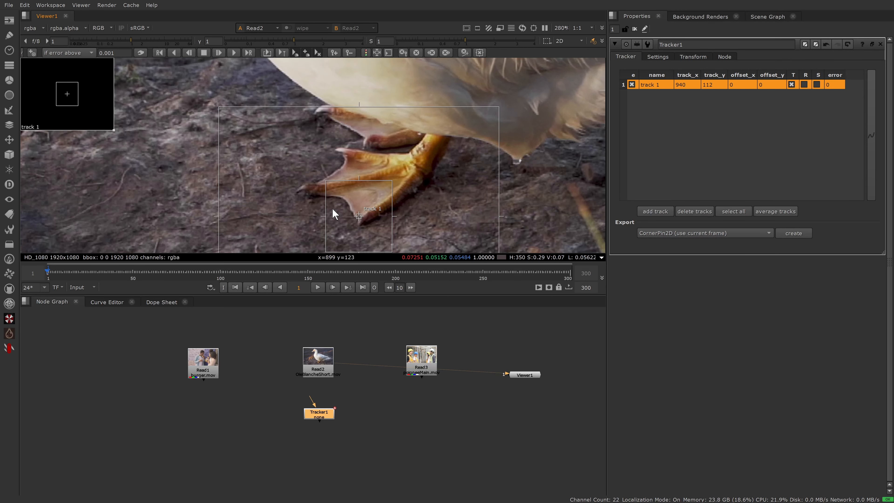
middle_drag(333, 207, 338, 131)
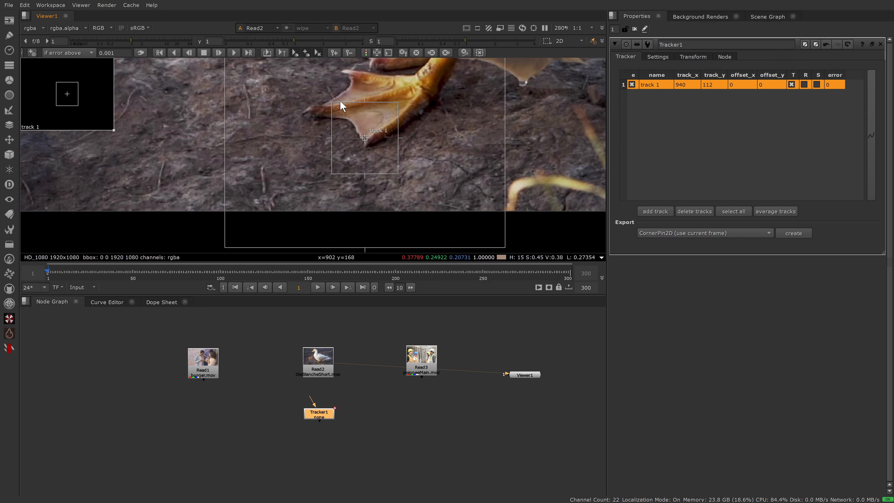
scroll(334, 107, down, 4)
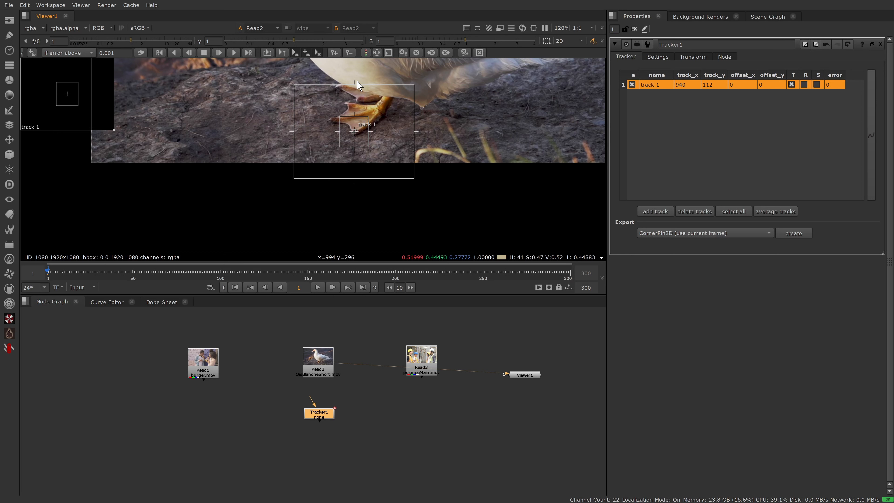
mouse_move(413, 179)
mouse_down()
mouse_move(397, 165)
mouse_move(399, 174)
mouse_up()
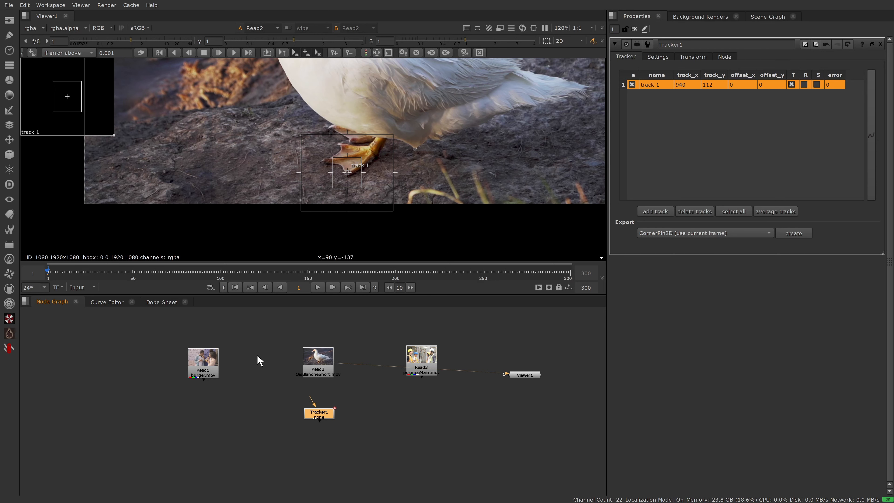
Step: Connect the Tracker's input to Read2 and show the Tracker's output in the viewer
click(319, 368)
click(316, 416)
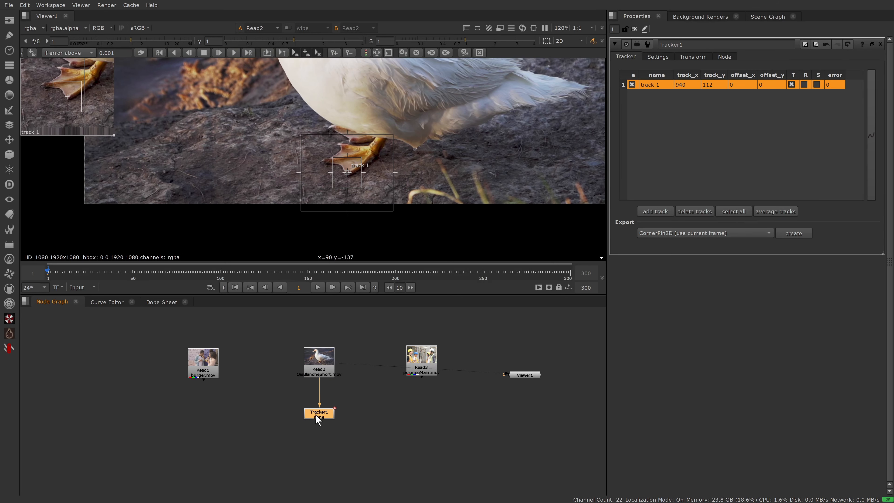
key(1)
click(328, 414)
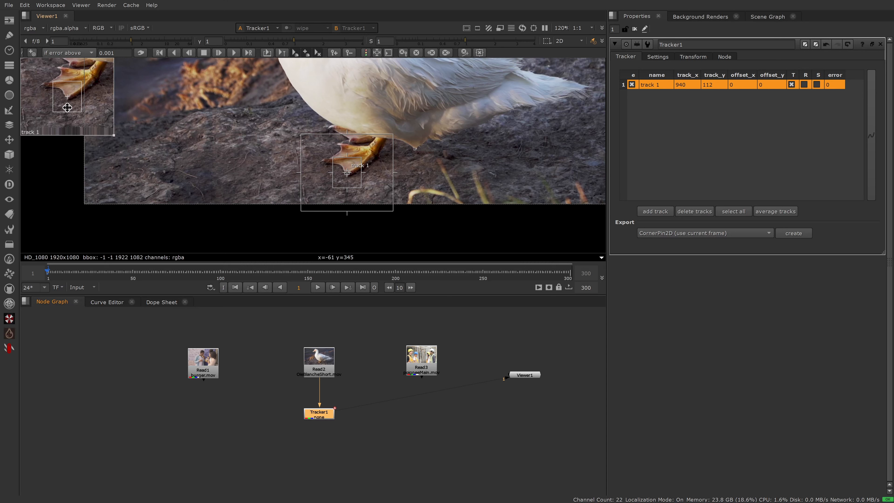
Step: Track the foot point forward from frame 1 to 300 and set the Tracker's transform to stabilize
click(233, 52)
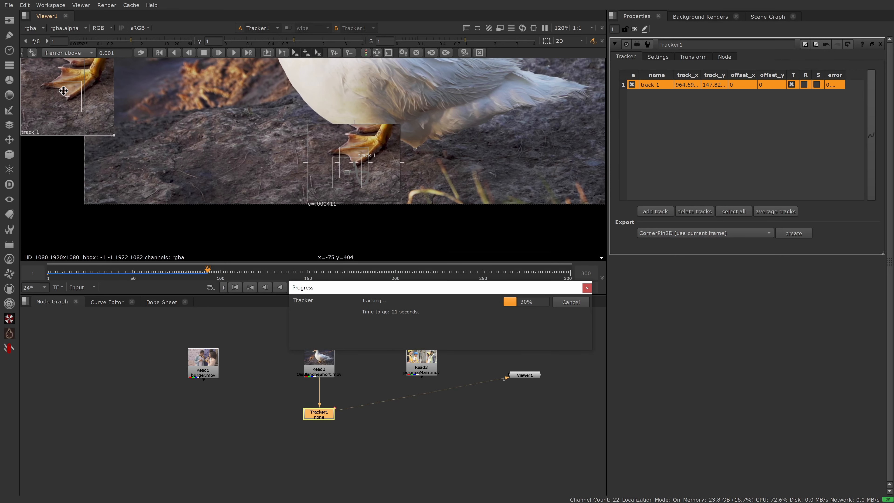
drag(398, 290, 333, 312)
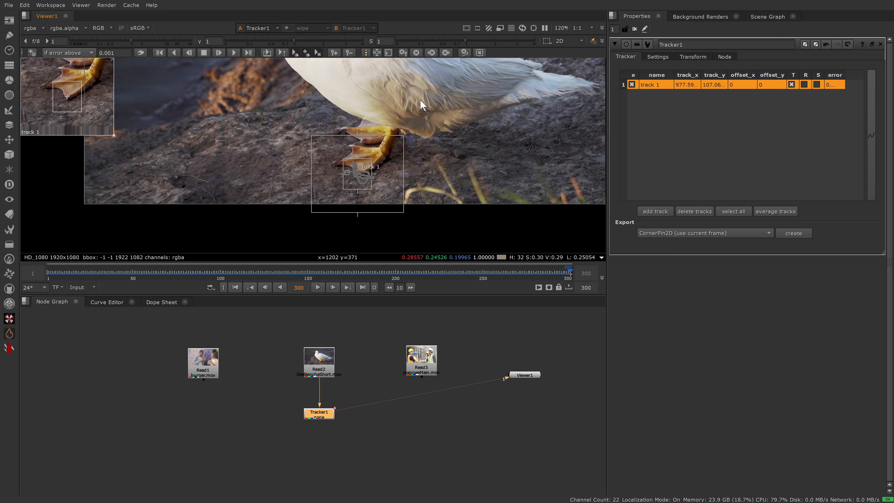
click(690, 57)
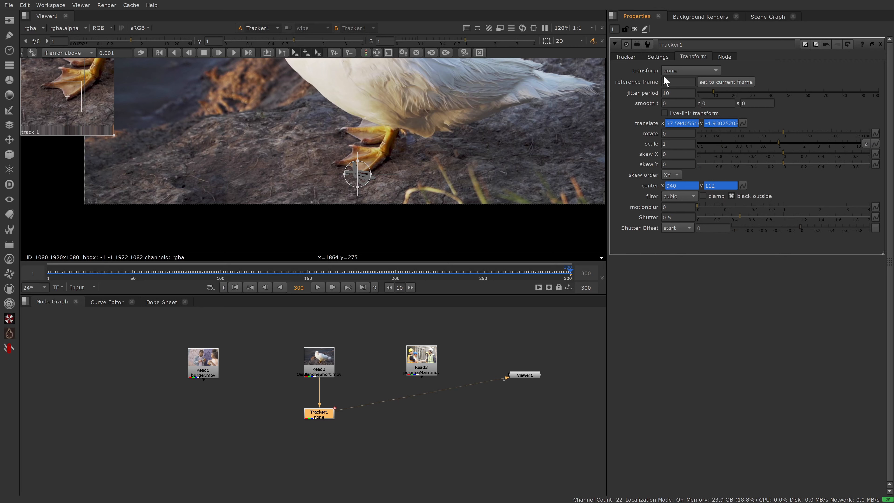
click(669, 70)
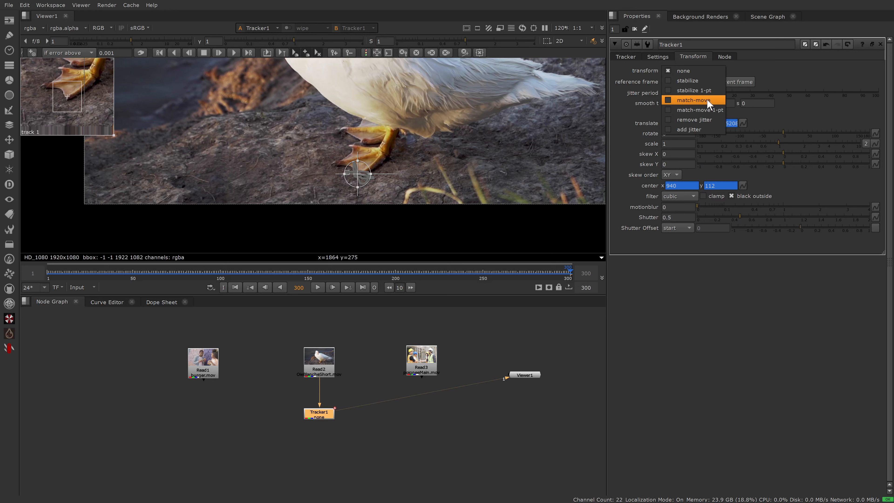
click(691, 81)
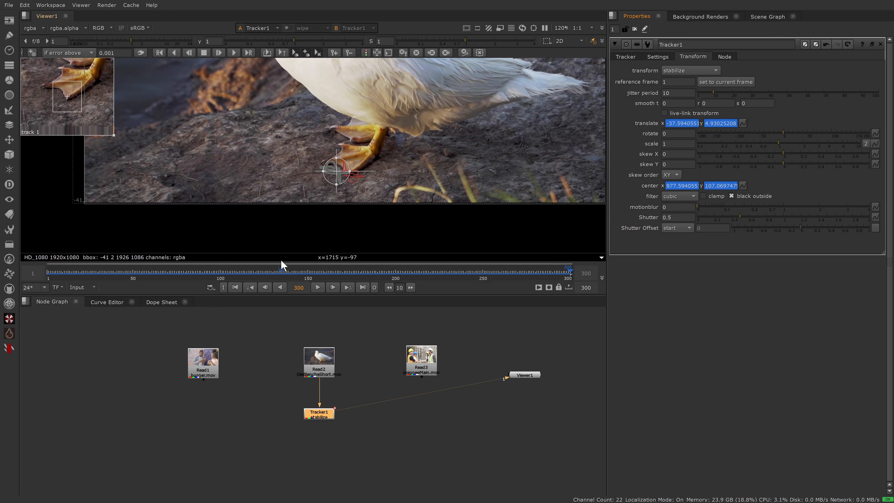
Step: Close the Tracker's properties and play back the stabilized clip with the whole frame in view
key(f)
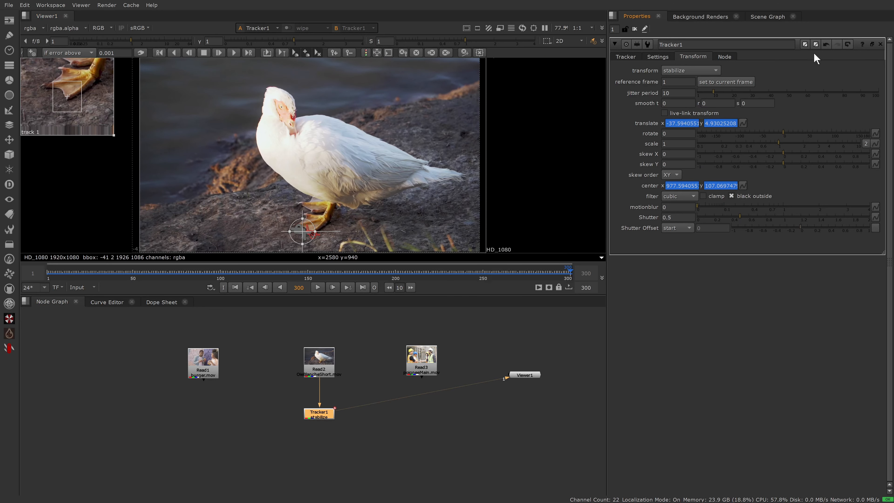
click(882, 45)
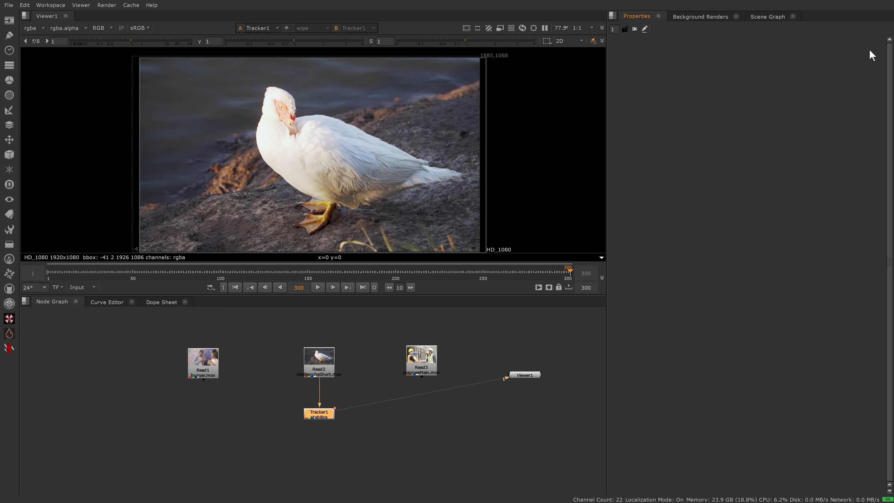
click(212, 272)
click(318, 287)
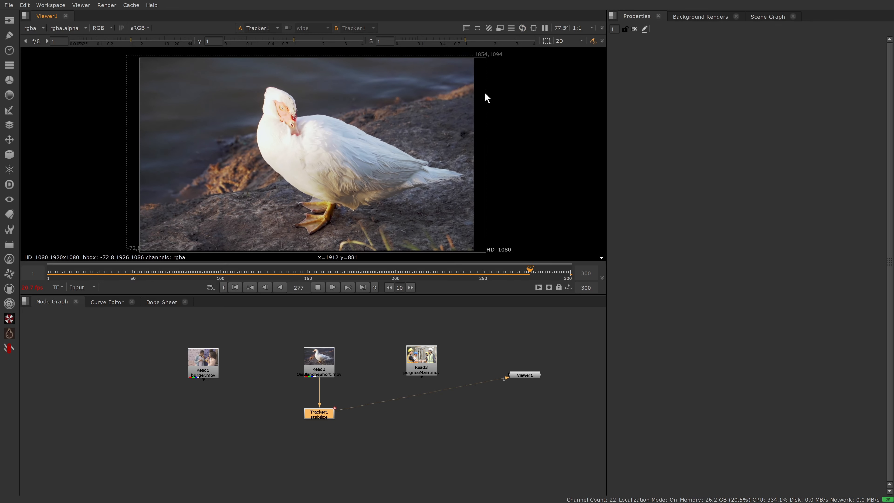
Step: Add a Transform node after the Tracker and set its scale to 1.08
key(t)
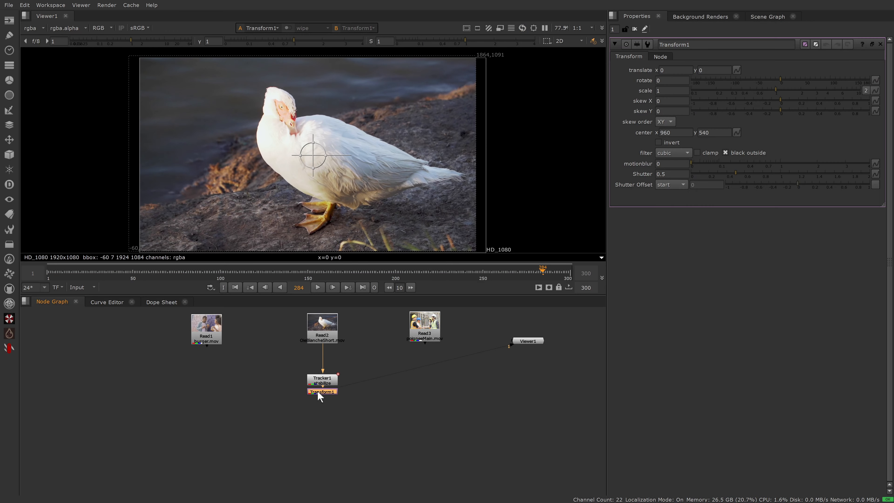
drag(320, 396, 326, 402)
drag(780, 90, 779, 89)
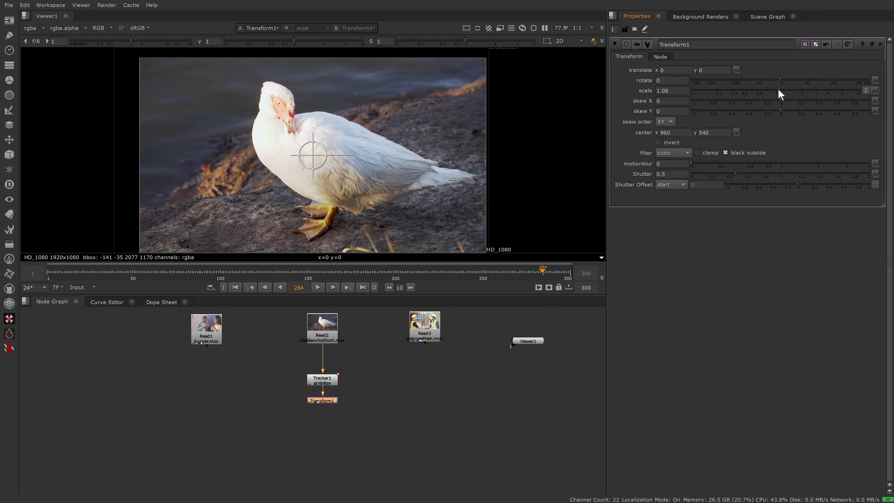
Step: Play the scaled clip from the start to check its edges, and set the Transform's scale to 1.1
drag(212, 274, 0, 274)
click(332, 287)
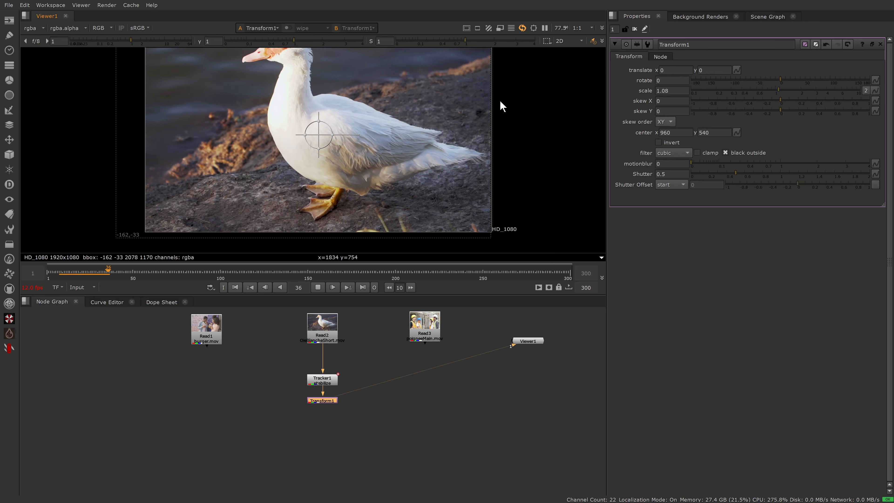
click(318, 288)
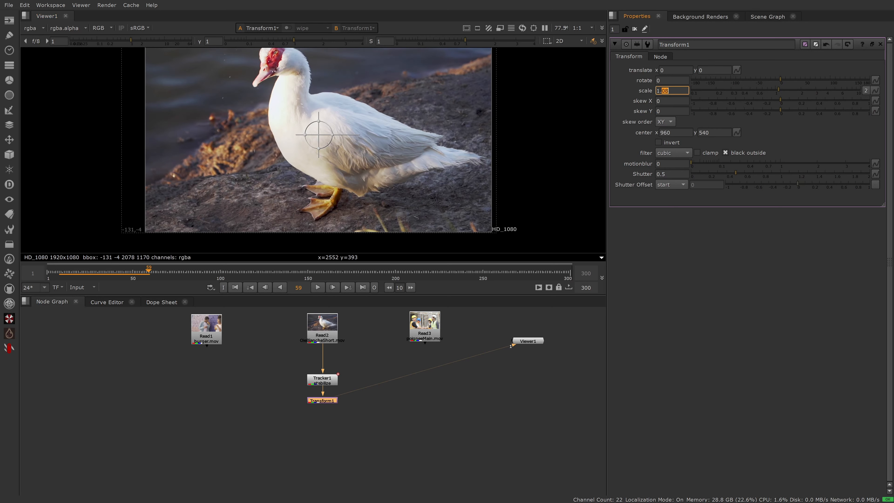
key(Return)
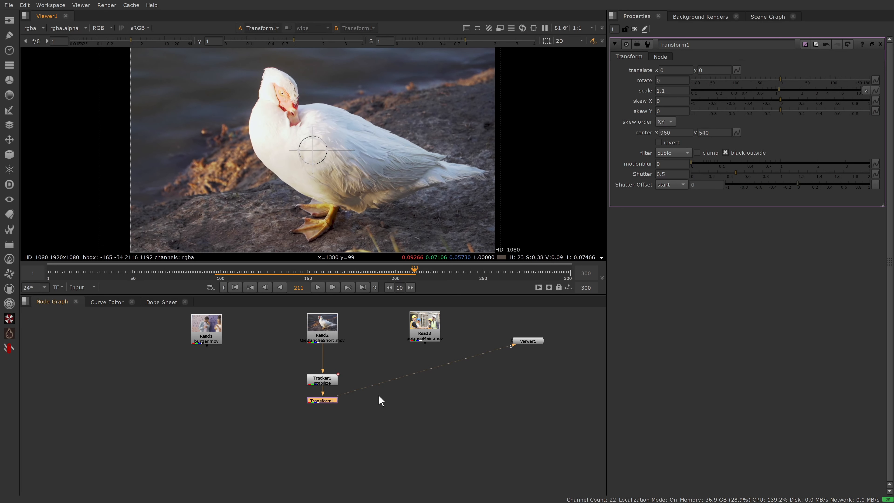
Step: Delete the Transform node and move the Read2 and Tracker nodes slightly up in the graph
key(Delete)
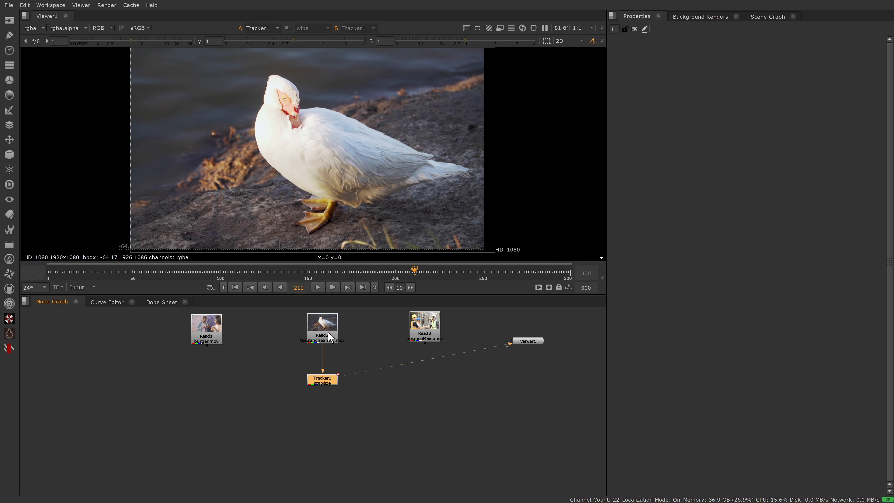
drag(330, 337, 331, 329)
drag(328, 387, 327, 372)
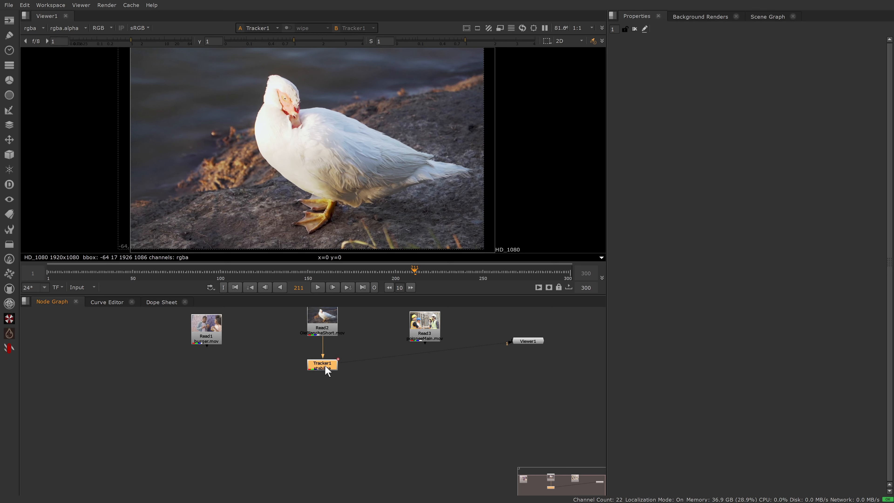
Step: Paste a copy of the Tracker node, connect it below the original, and set the copy's transform to match-move
click(309, 394)
key(ctrl+v)
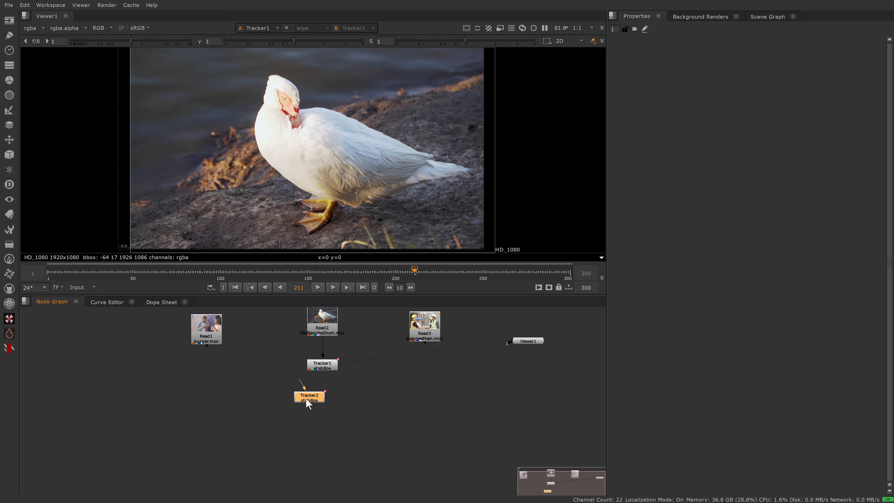
drag(305, 398, 323, 405)
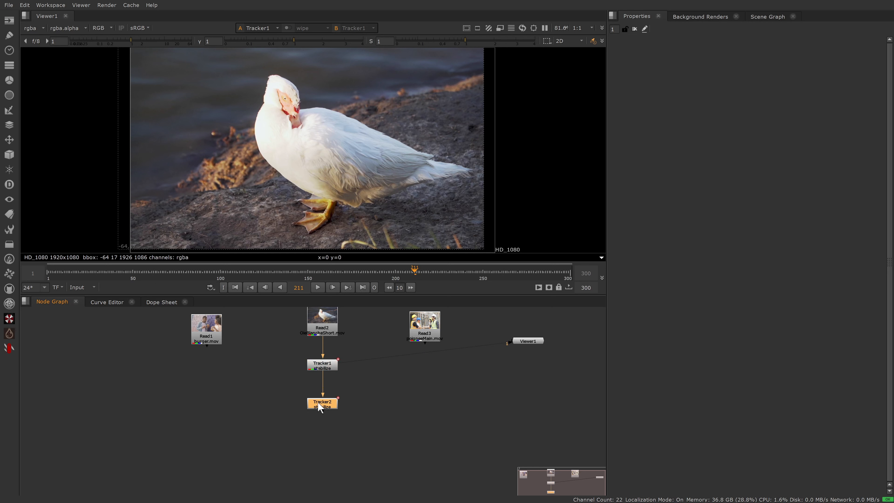
double_click(320, 408)
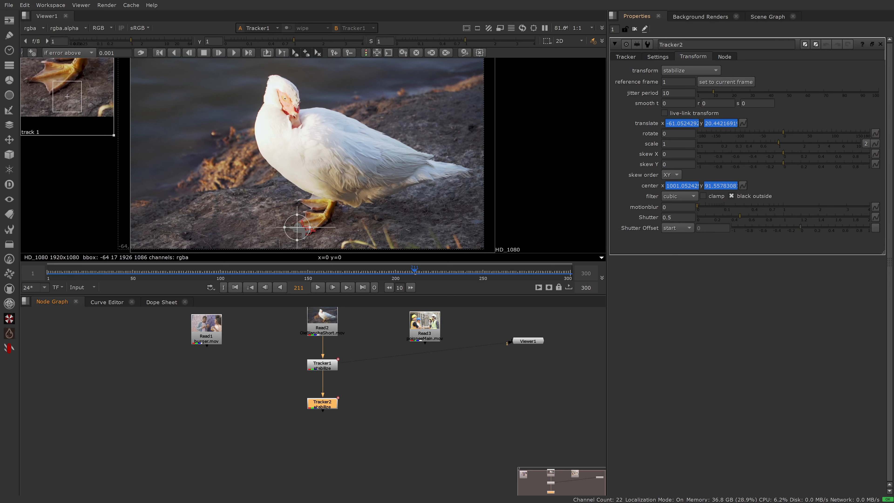
click(690, 70)
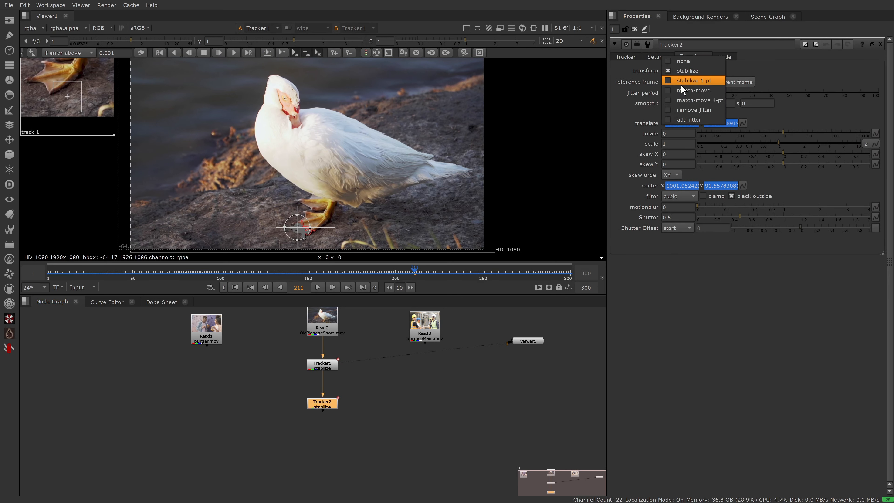
click(692, 91)
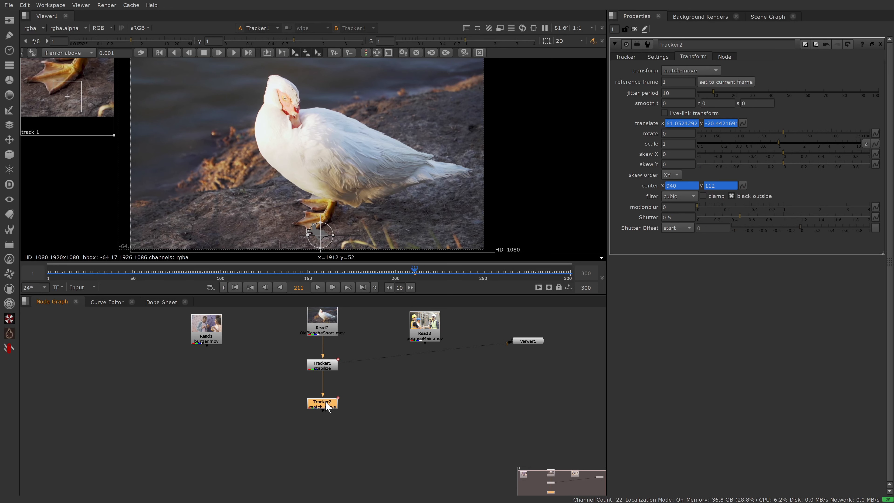
Step: View the match-move Tracker's output and play the clip to check its motion against the original camera movement
key(1)
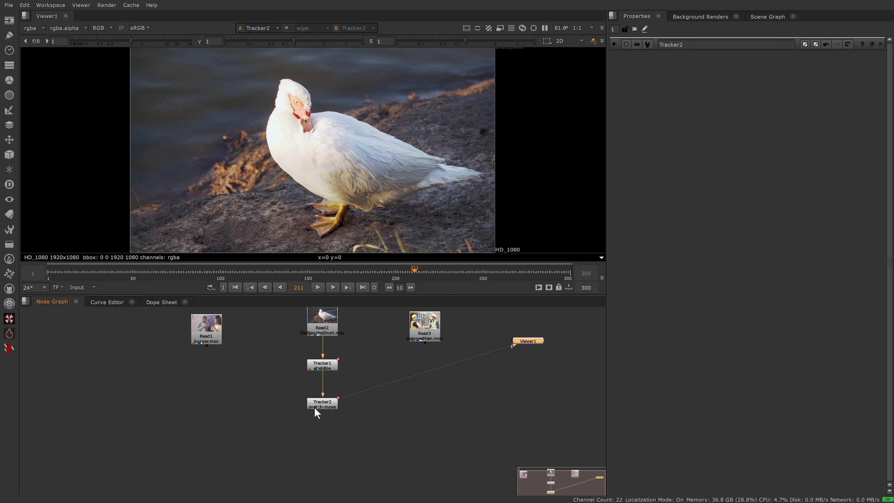
click(317, 287)
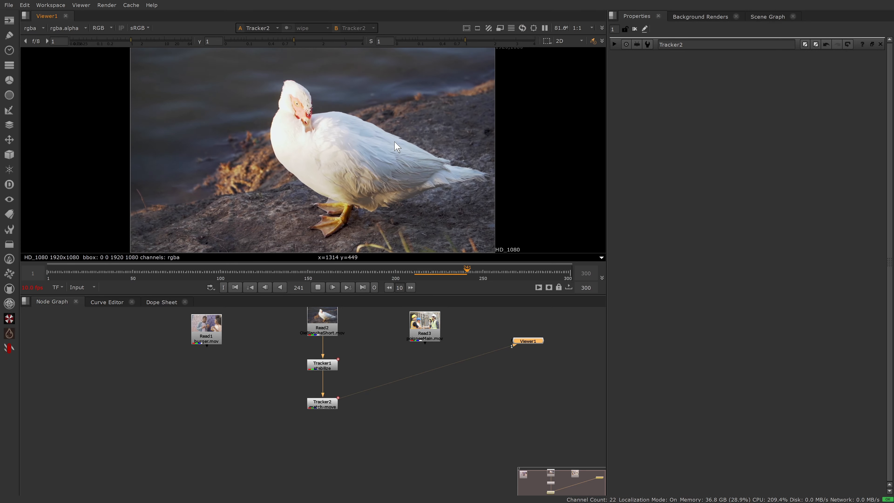
click(321, 368)
double_click(321, 405)
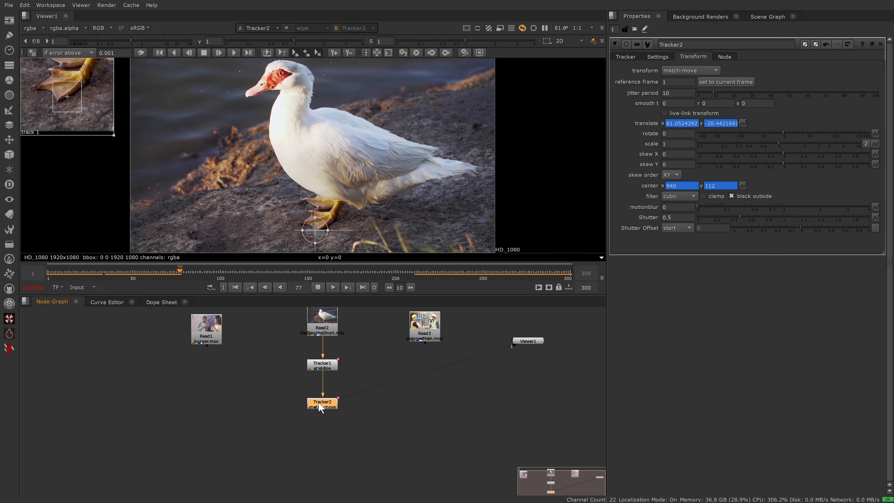
click(322, 369)
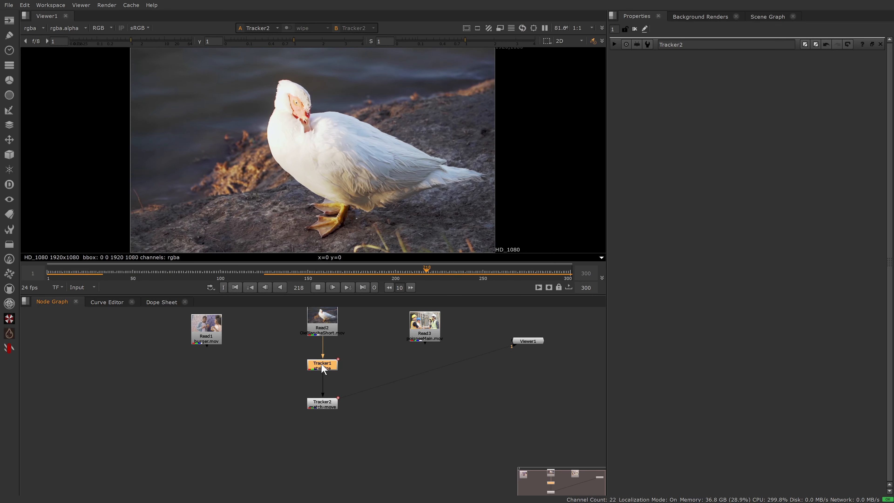
Step: Make room between the two Trackers, add a Transform after Read1, and merge it over the stabilized bird footage ahead of the match-move Tracker
click(321, 406)
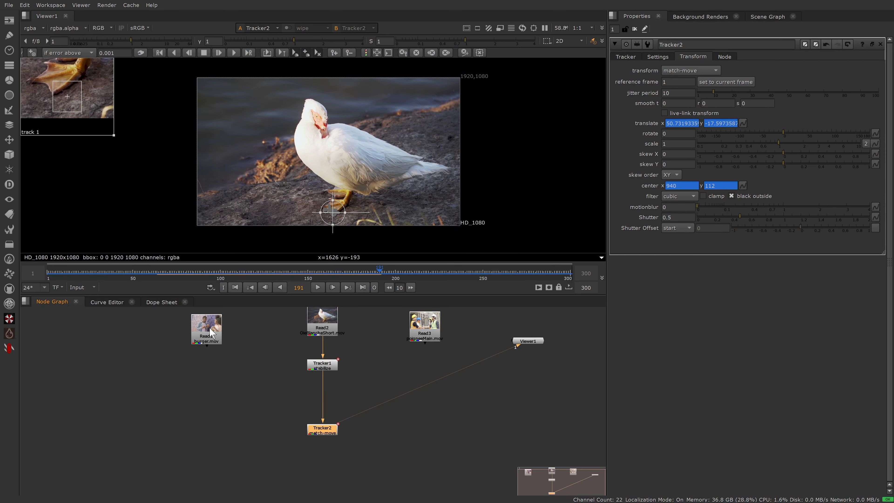
drag(211, 333, 237, 368)
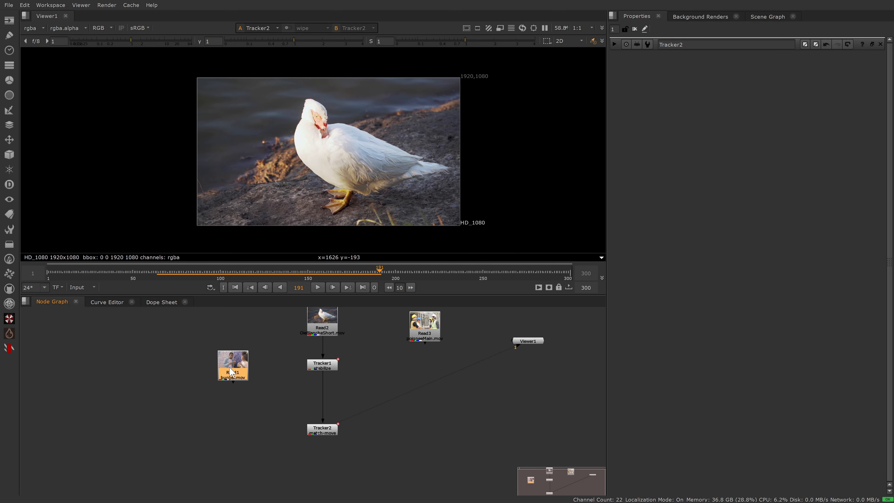
key(t)
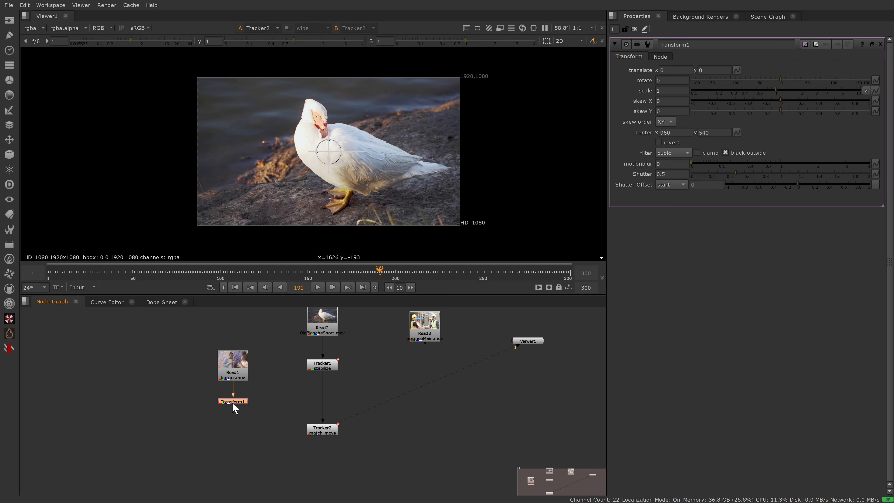
key(m)
drag(278, 411, 320, 399)
click(237, 406)
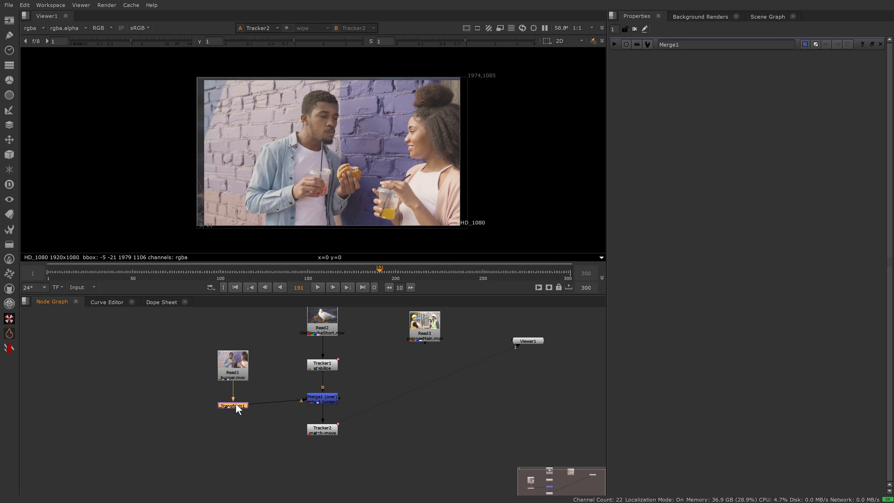
Step: Set the Transform's scale to 0.1 and place the small burger clip on the ground beside the bird's feet
double_click(236, 400)
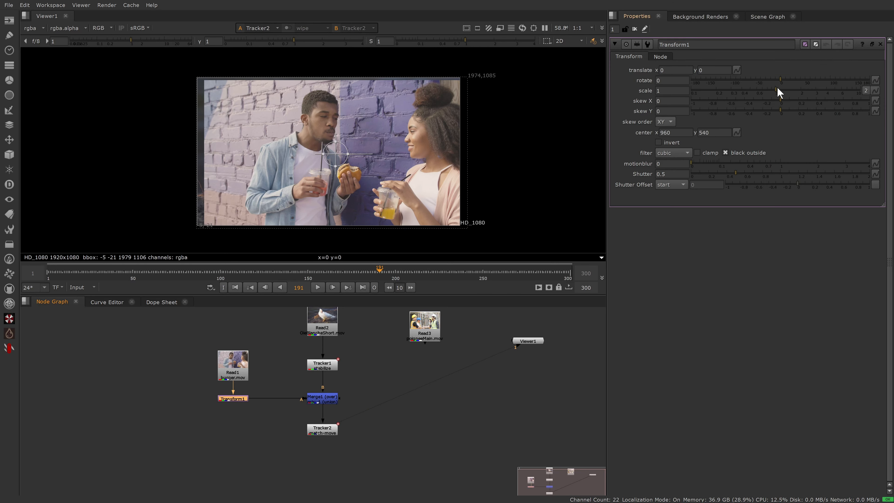
drag(777, 91, 700, 94)
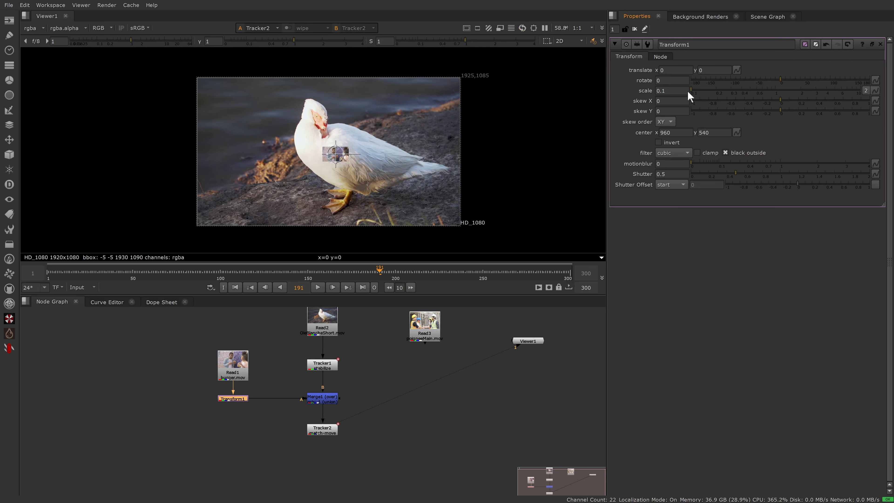
drag(335, 152, 302, 198)
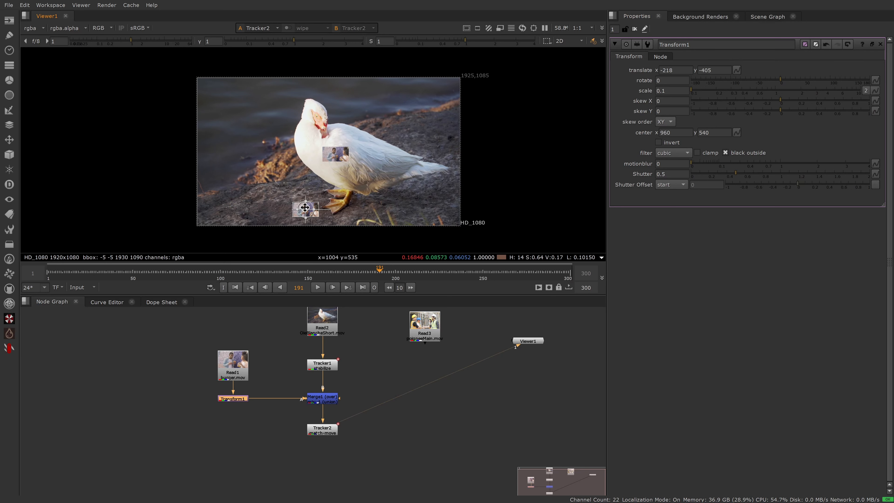
Step: Play the composite through the match-move Tracker, compare it with the Merge's stabilized output, and view the match-move Tracker again
scroll(305, 208, up, 5)
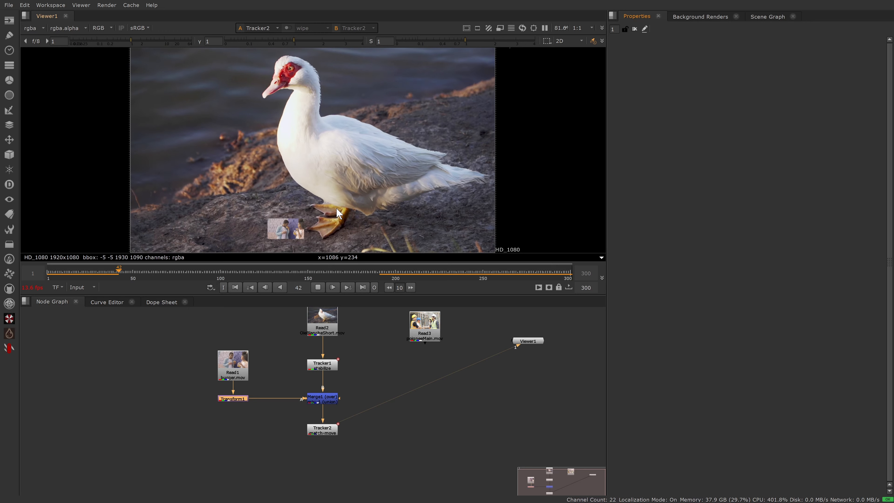
click(318, 287)
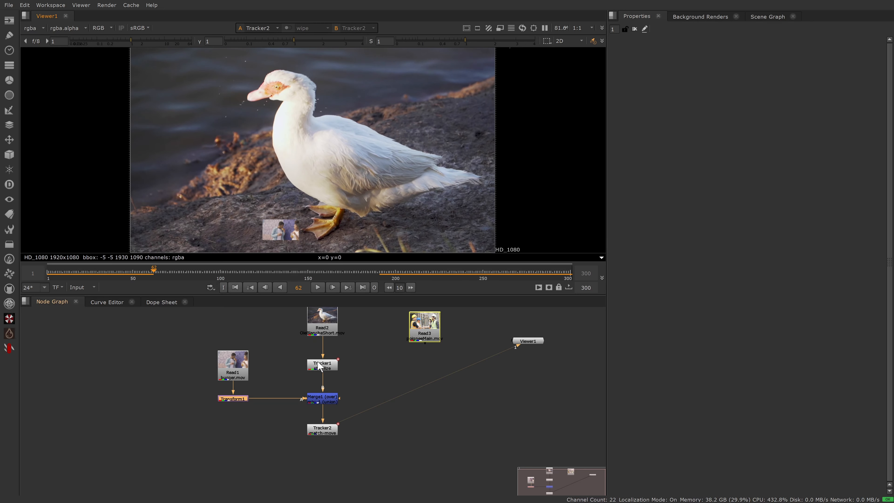
key(1)
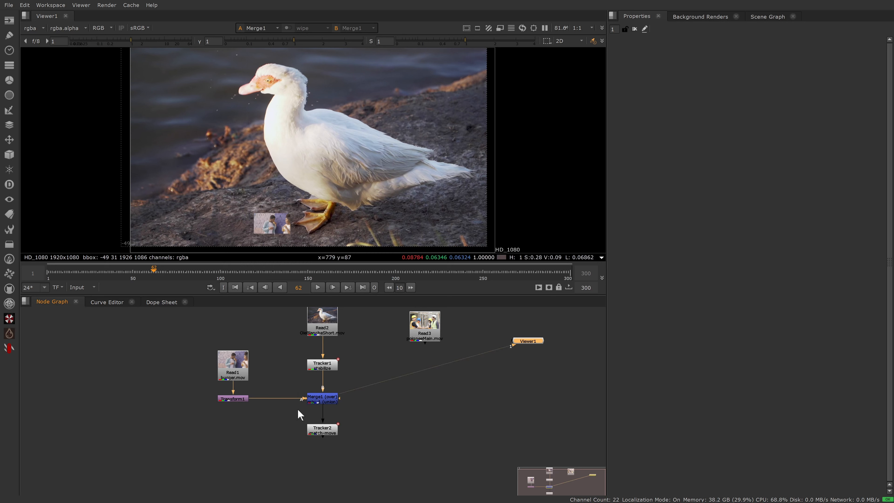
click(318, 287)
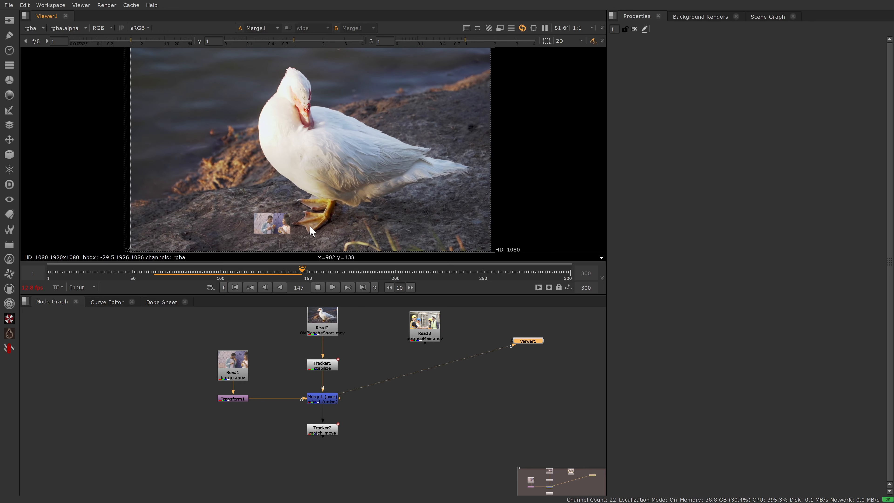
click(322, 431)
key(1)
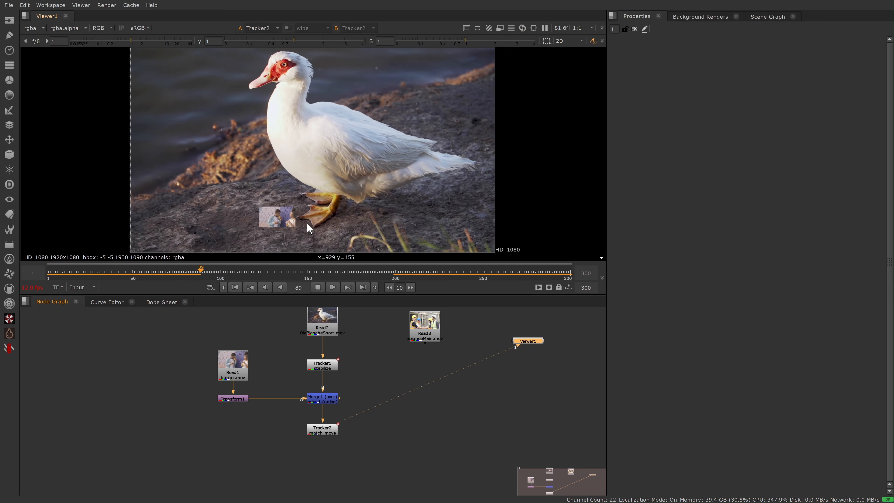
Step: Delete the stabilize Tracker, disconnect the match-move Tracker, and rewire the Merge directly to the Read2 and Transform nodes
drag(322, 369, 321, 366)
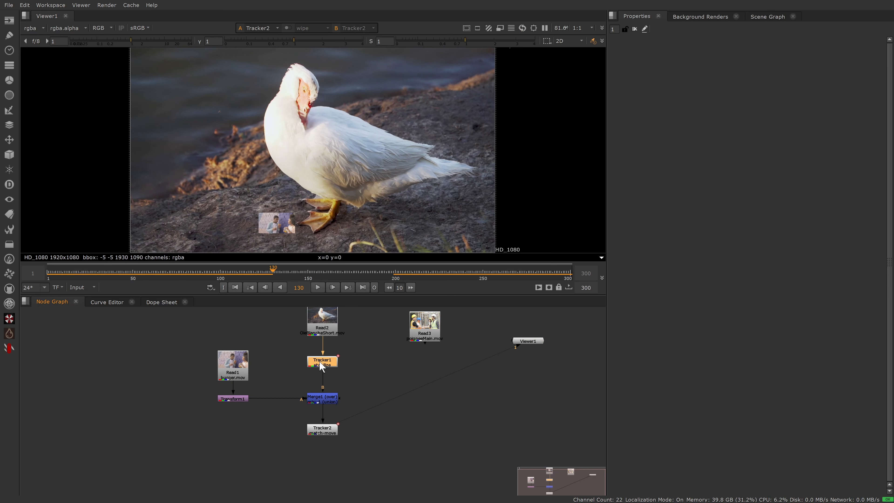
key(Delete)
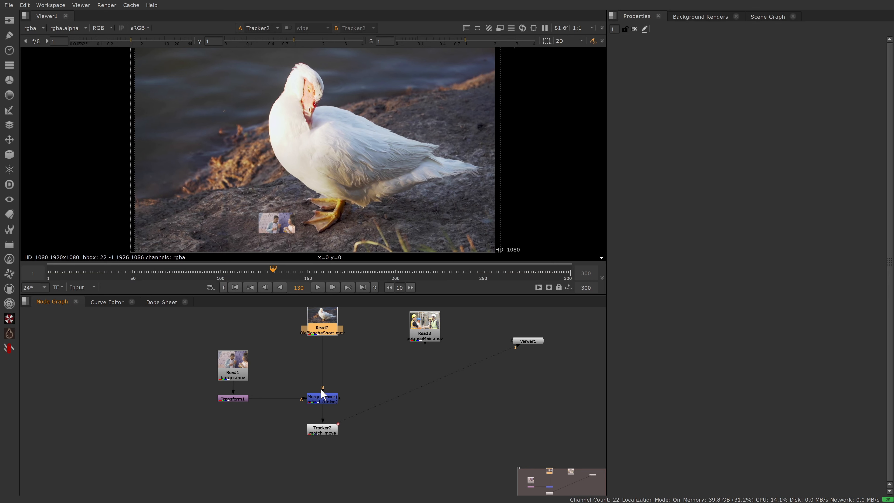
ctrl+shift+drag(313, 402, 192, 432)
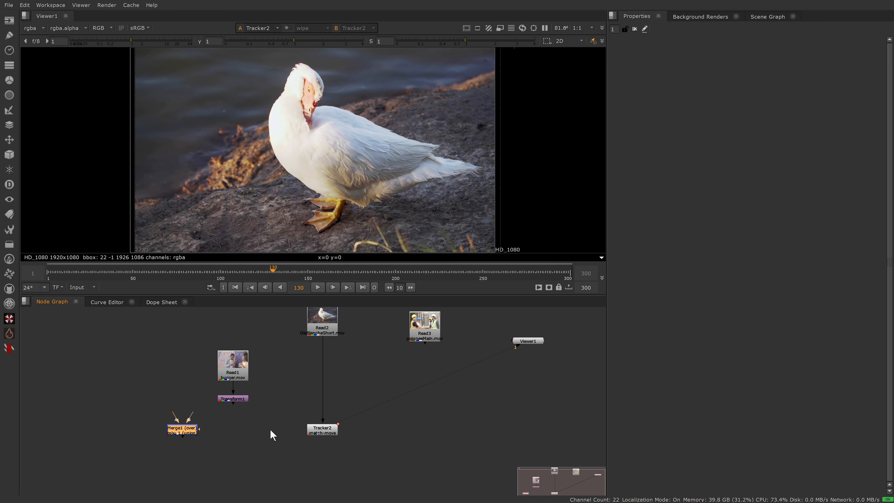
ctrl+shift+drag(323, 421, 382, 421)
drag(189, 432, 305, 397)
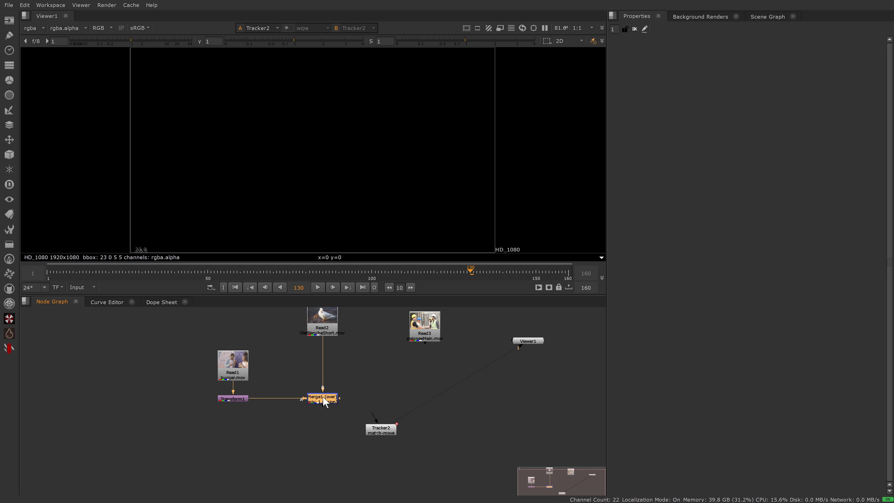
Step: View the Merge node and play the clip to check how the untracked overlay sits on the bird footage
key(1)
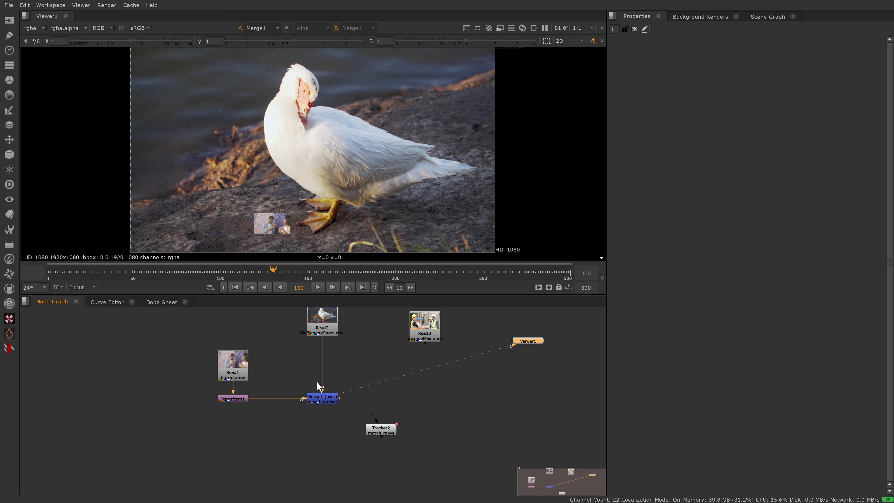
click(317, 287)
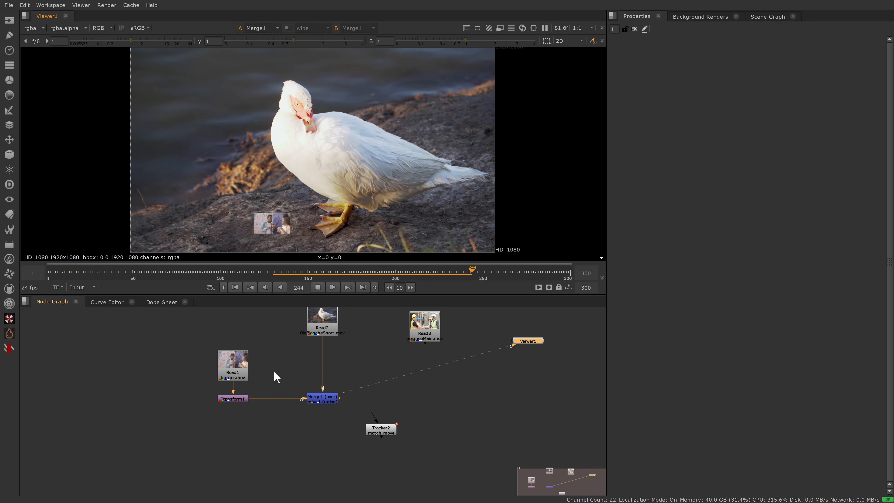
click(318, 287)
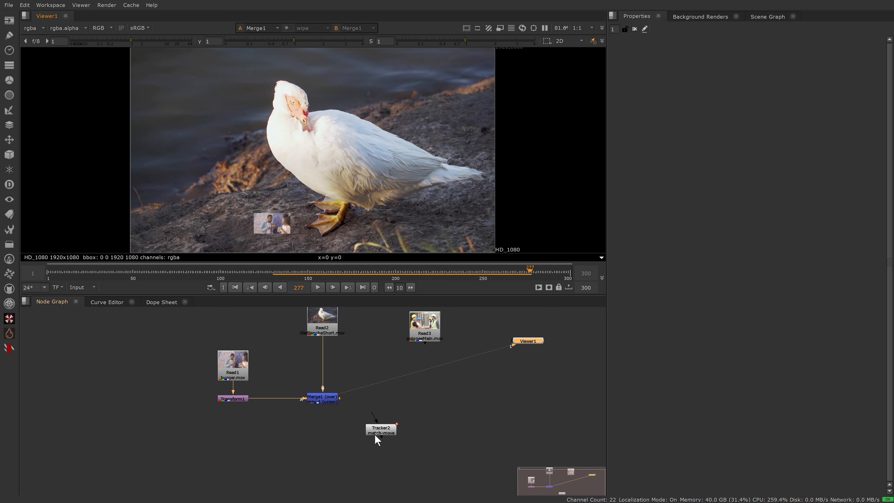
Step: Insert the match-move Tracker between the Transform and the Merge's A input, and play the composite
drag(386, 431, 291, 432)
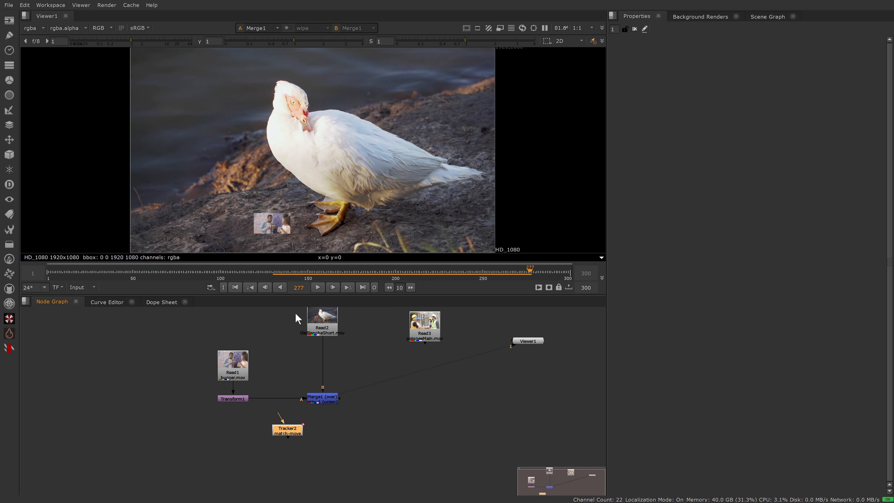
drag(286, 418, 279, 401)
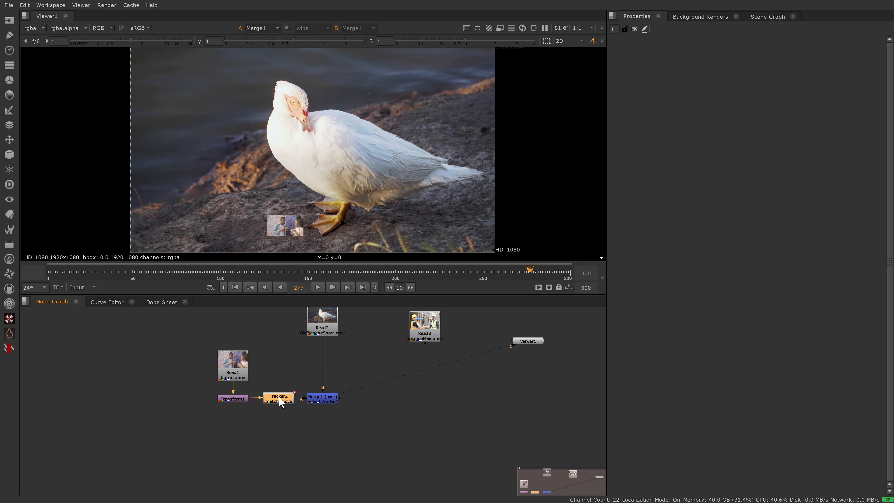
click(317, 287)
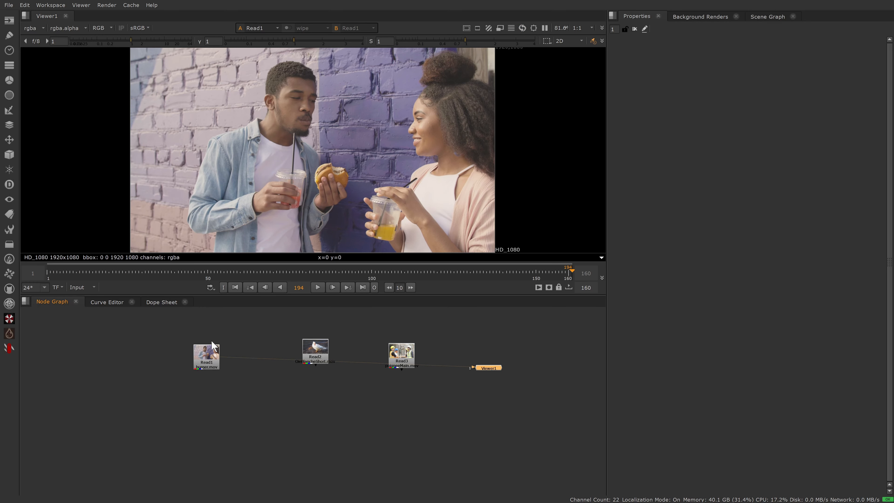
Step: Open the properties of Read1 (burger.mov), play the clip, and return to frame 1
double_click(209, 348)
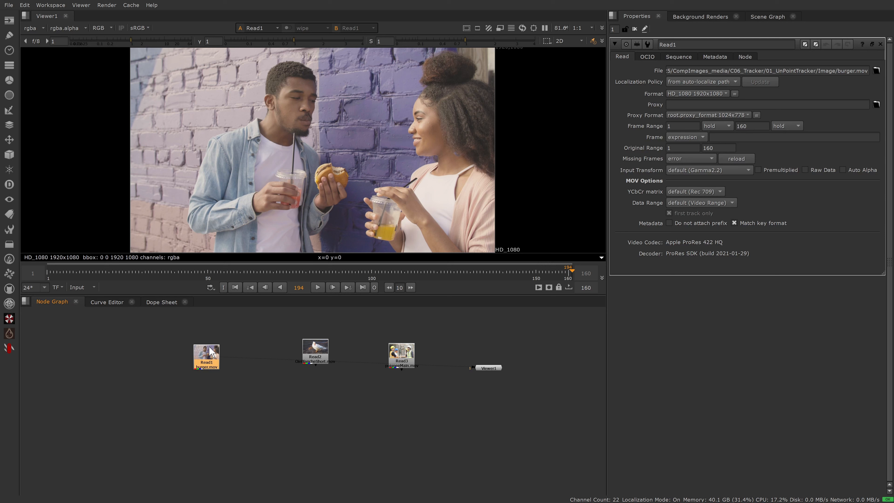
click(318, 287)
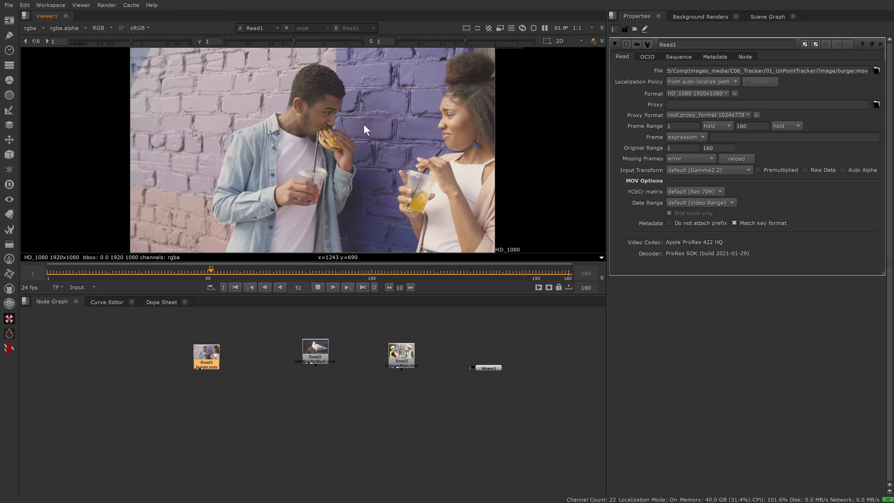
drag(136, 273, 48, 270)
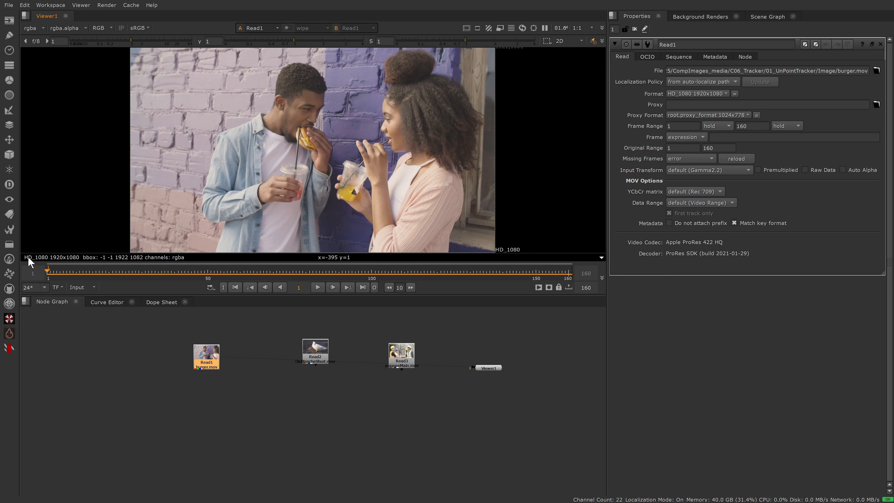
Step: Add a Tracker node connected to Read1 (burger.mov) and align it directly beneath the Read node
click(211, 385)
key(Tab)
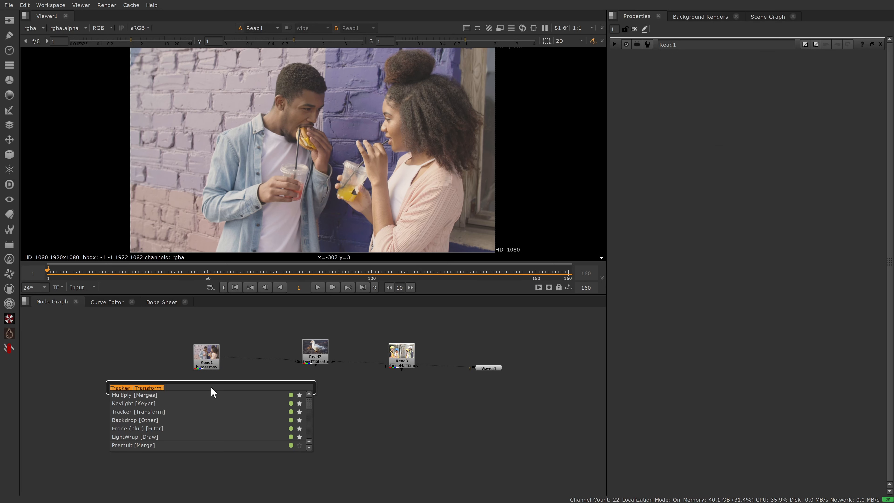
text(tra)
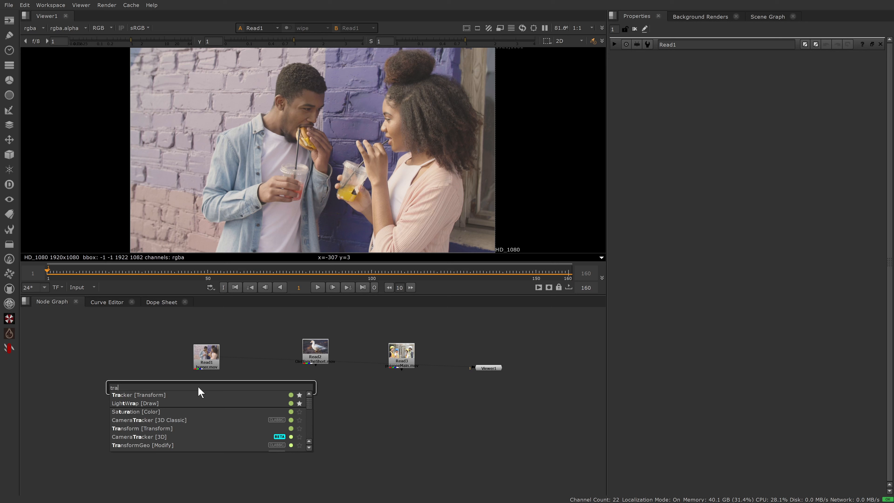
click(190, 394)
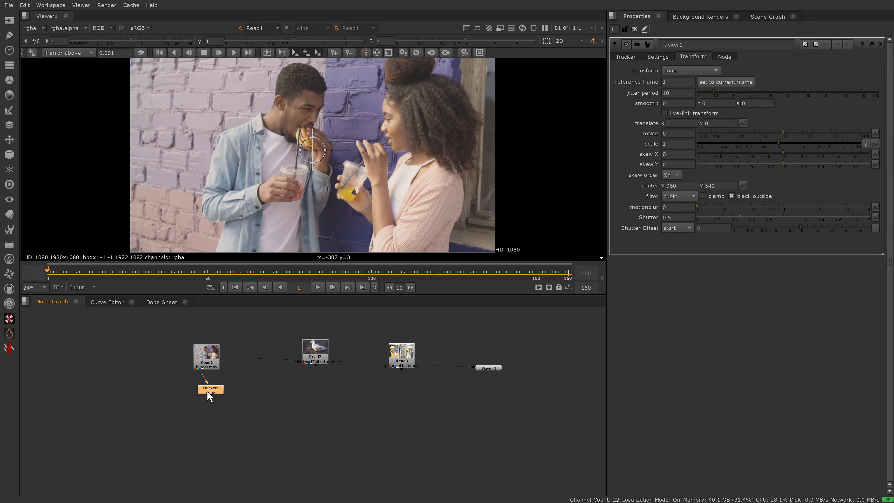
scroll(207, 391, up, 1)
drag(207, 391, 204, 351)
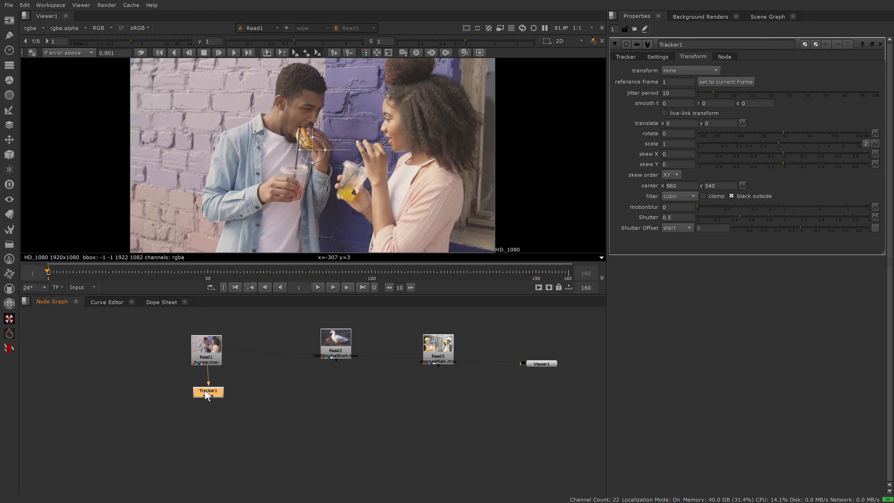
drag(205, 391, 205, 388)
Step: Add a track to the Tracker, place it on the purple brick wall between the two people, and enlarge the track's zoom window
click(626, 57)
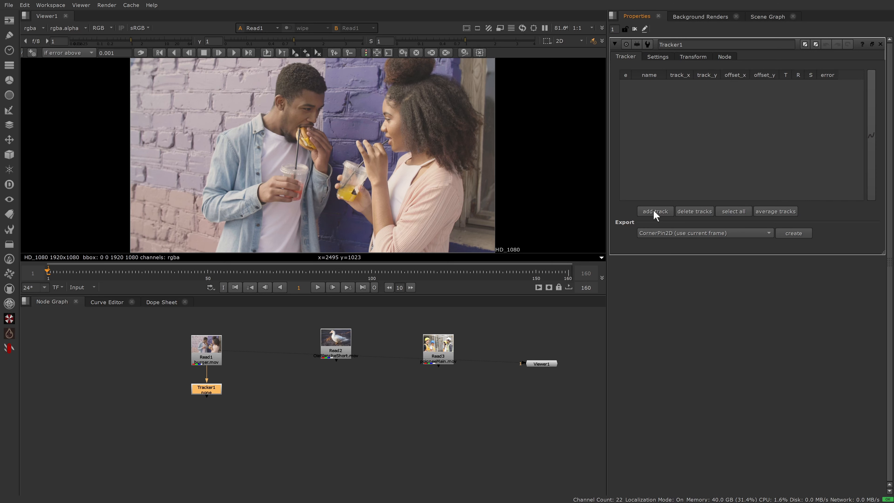
click(655, 212)
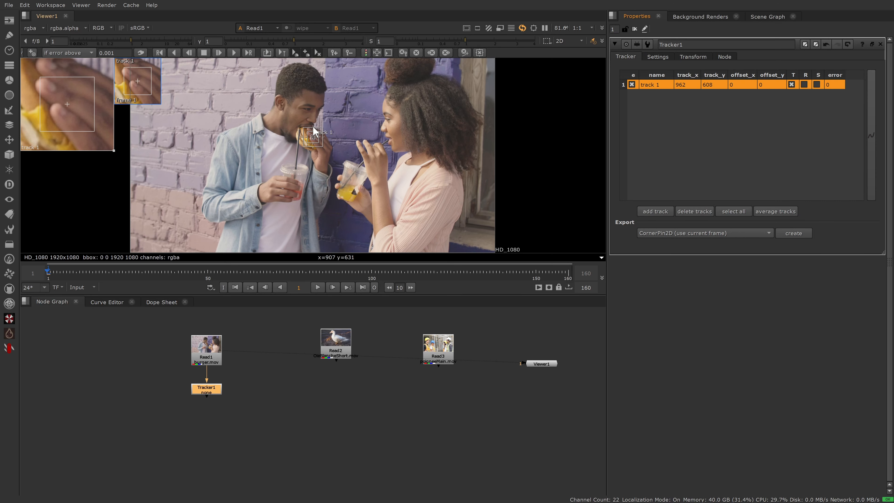
scroll(318, 140, up, 4)
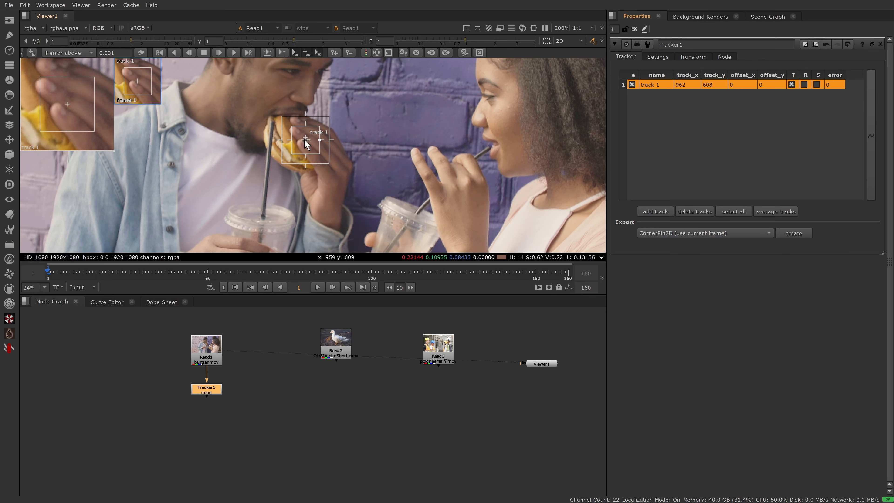
drag(318, 140, 402, 109)
key(f)
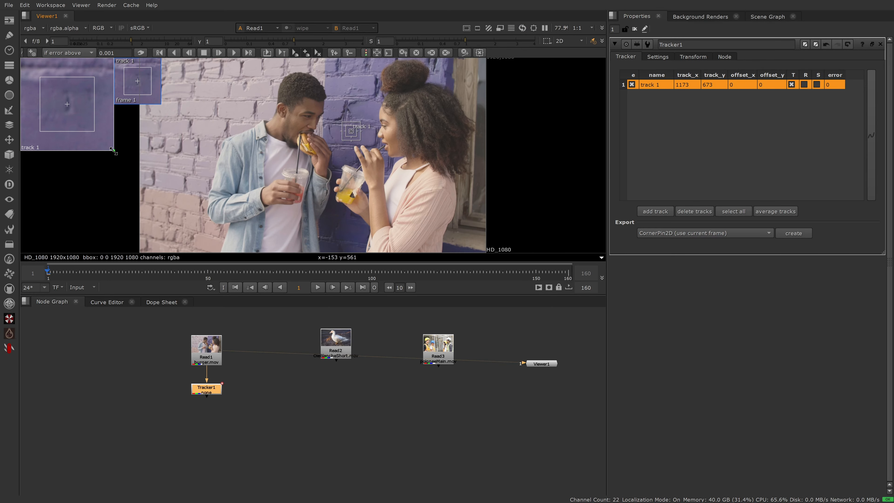
drag(114, 150, 152, 189)
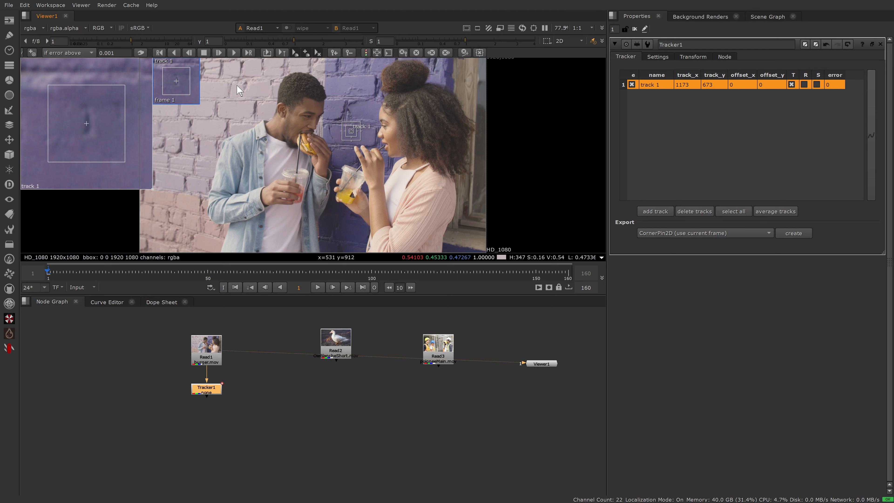
Step: Try tracking the brick point forward, inspect its path, return to frame 1, and clear the tracking data
click(234, 54)
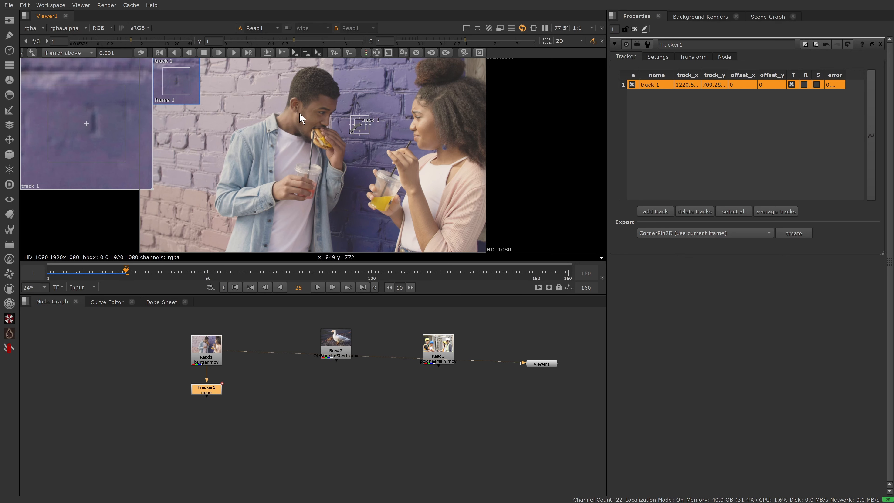
scroll(348, 110, up, 8)
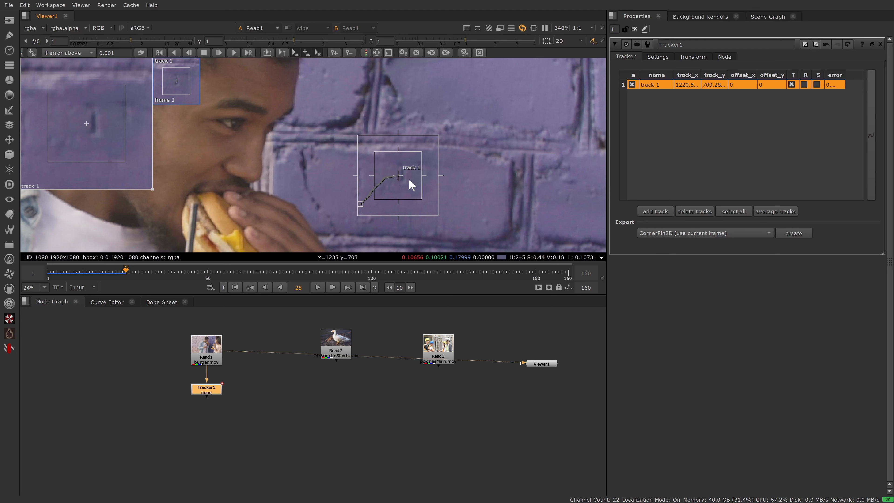
click(56, 273)
drag(56, 272, 48, 272)
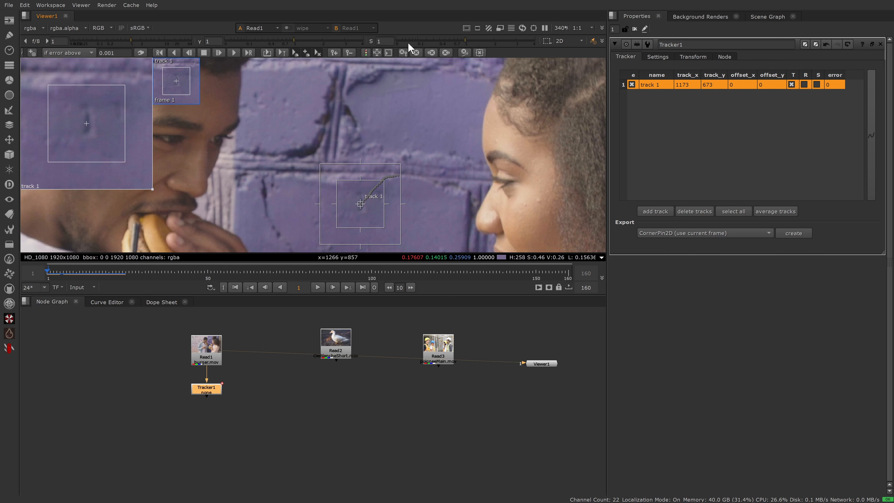
click(447, 53)
Step: Move the track onto the brick joint above and enlarge its pattern and search boxes
drag(360, 204, 338, 132)
drag(314, 178, 286, 178)
drag(270, 116, 267, 99)
drag(338, 178, 338, 166)
key(f)
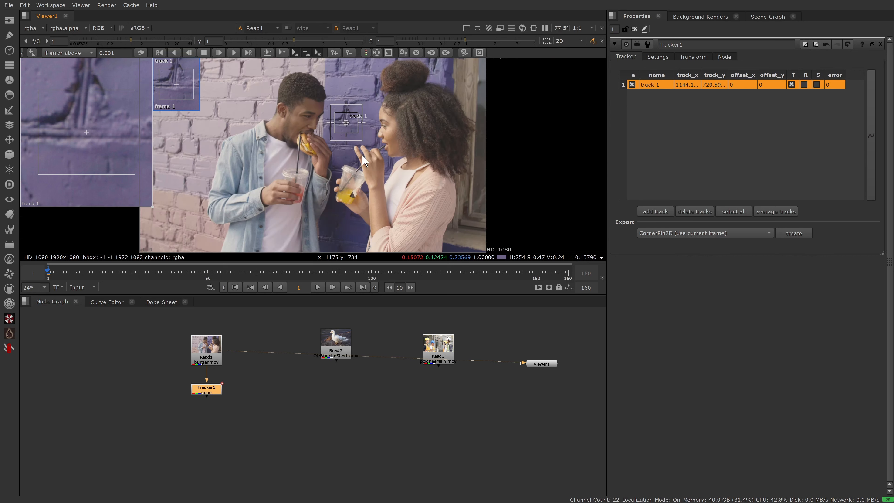
Step: Track the point forward through frame 160, scrub the timeline to check the track, and return to frame 1
click(234, 52)
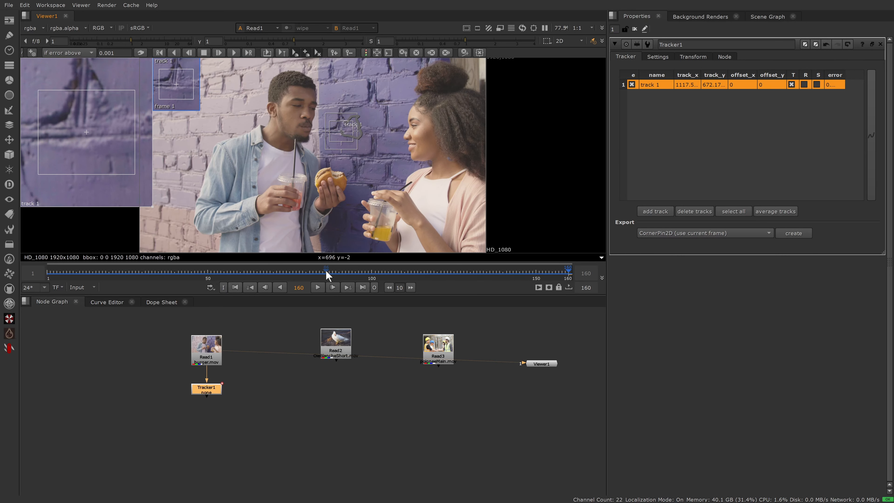
mouse_move(324, 278)
mouse_down()
mouse_move(200, 280)
mouse_move(448, 286)
mouse_up()
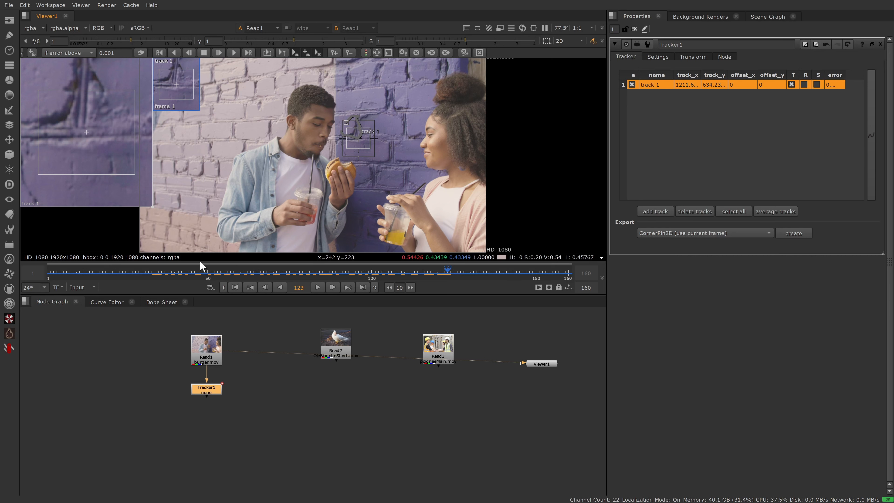
drag(201, 271, 47, 278)
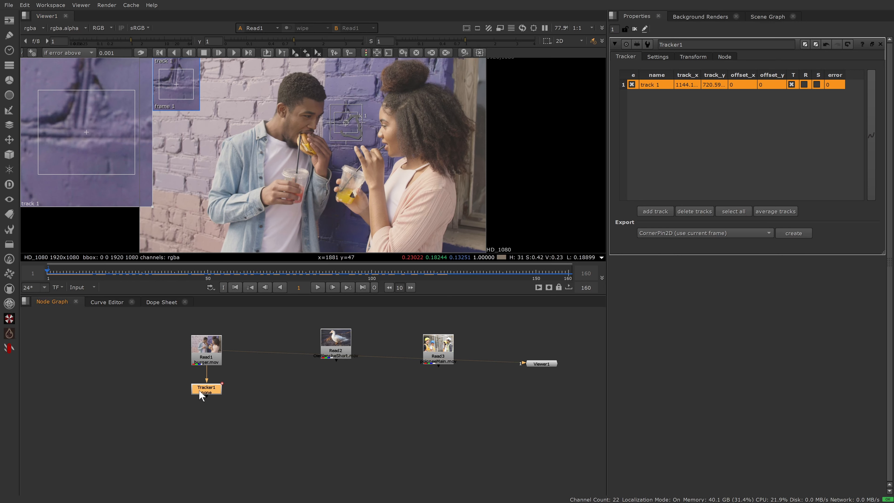
Step: Set the Tracker's transform to stabilize, view the node's output, and play the stabilized burger clip
click(693, 57)
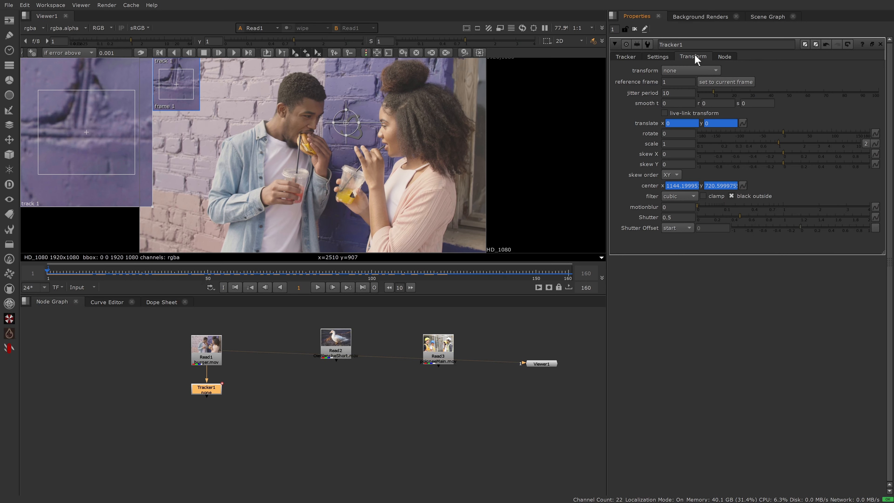
click(682, 72)
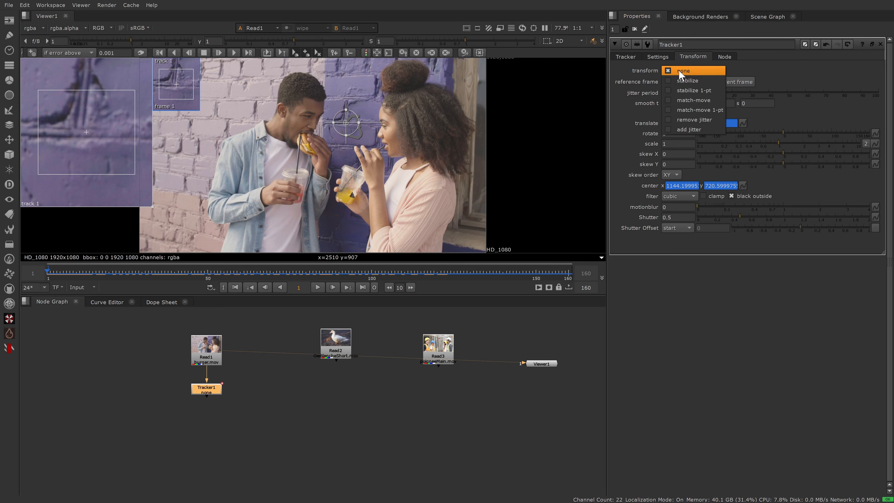
click(684, 82)
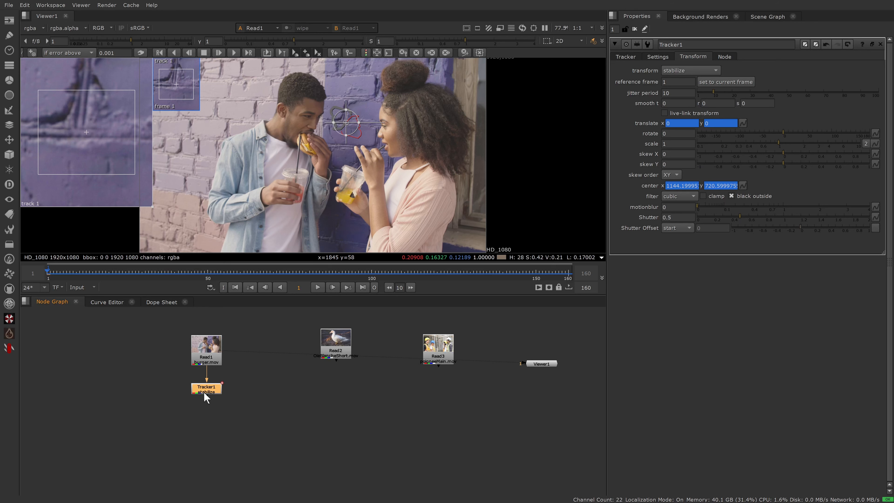
key(1)
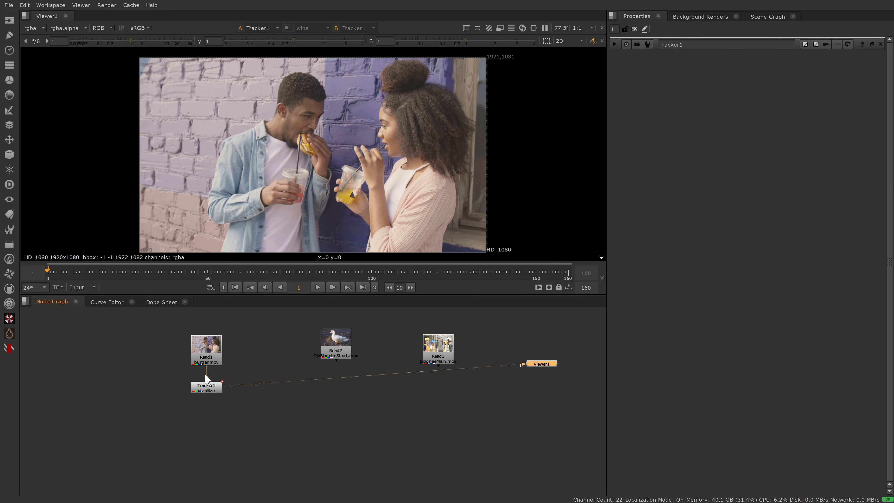
click(317, 287)
scroll(372, 161, down, 2)
click(318, 287)
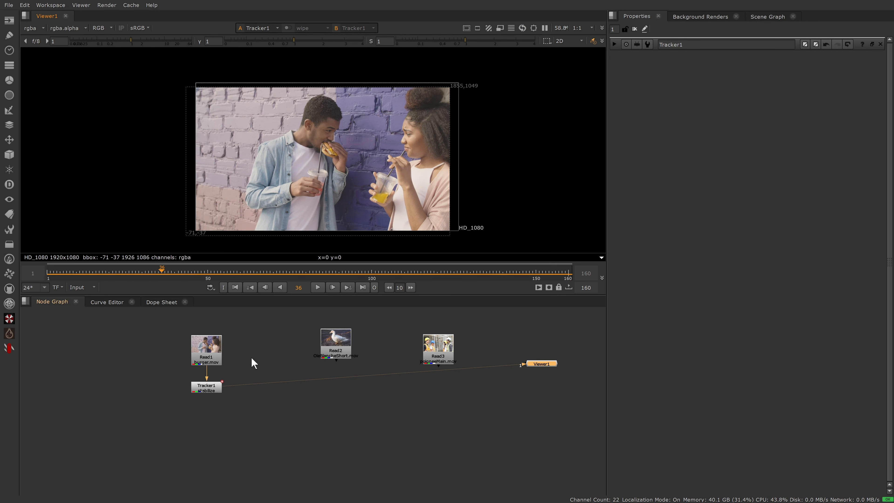
Step: Add a Transform node after the Tracker, set its scale to 1.12, and play the result
double_click(206, 389)
key(t)
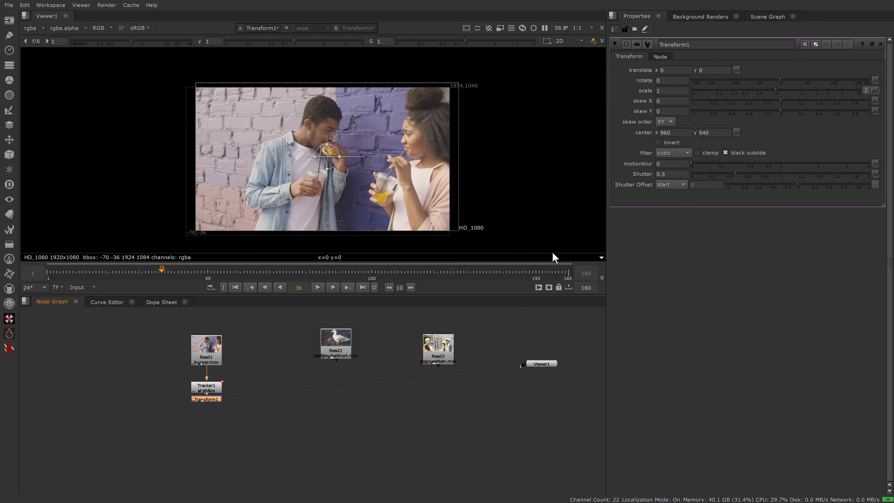
drag(775, 91, 781, 91)
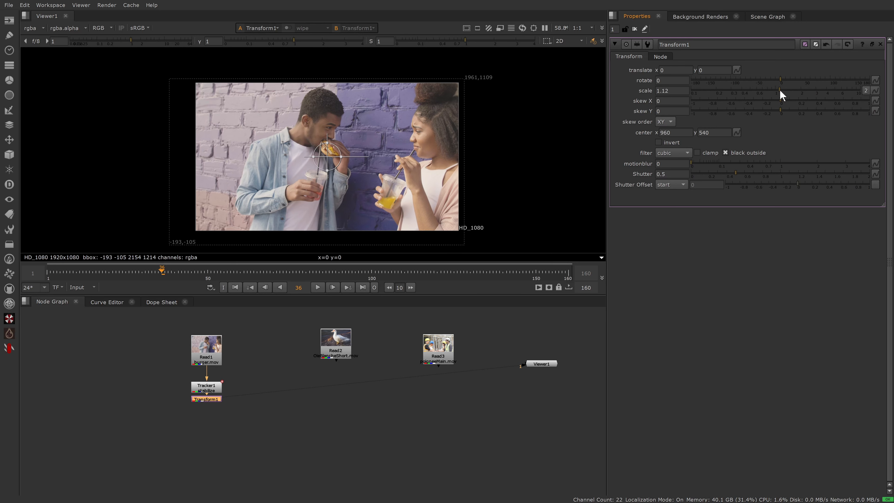
click(316, 287)
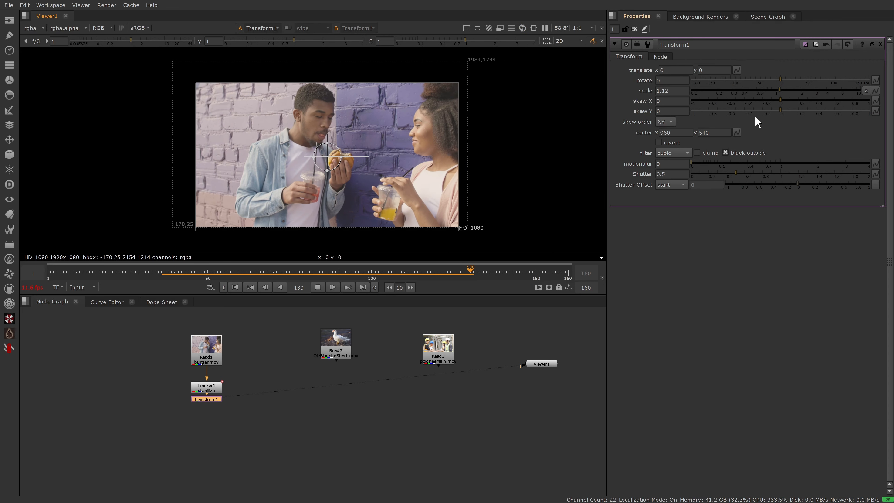
Step: Raise the Transform node's scale in steps to 1.21 while the clip plays
click(671, 91)
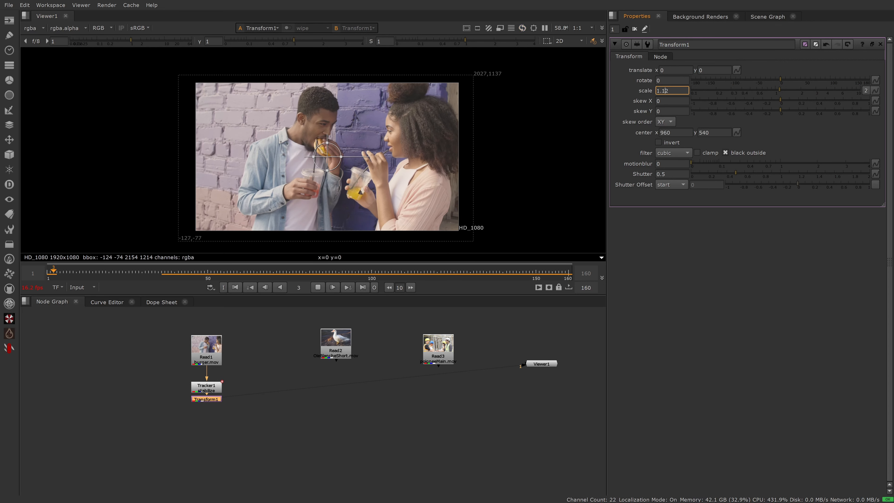
key(Up)
key(Up)
key(Up)
key(Up)
key(Up)
key(Up)
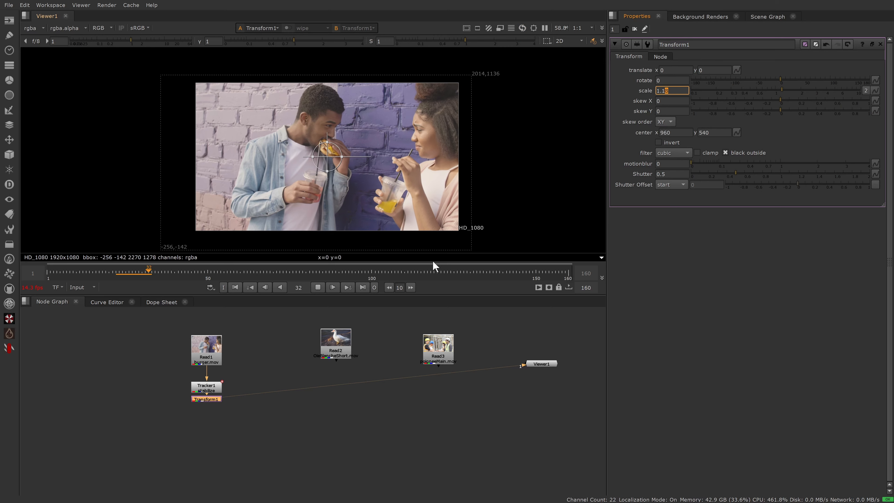
key(Up)
key(Up)
key(Up)
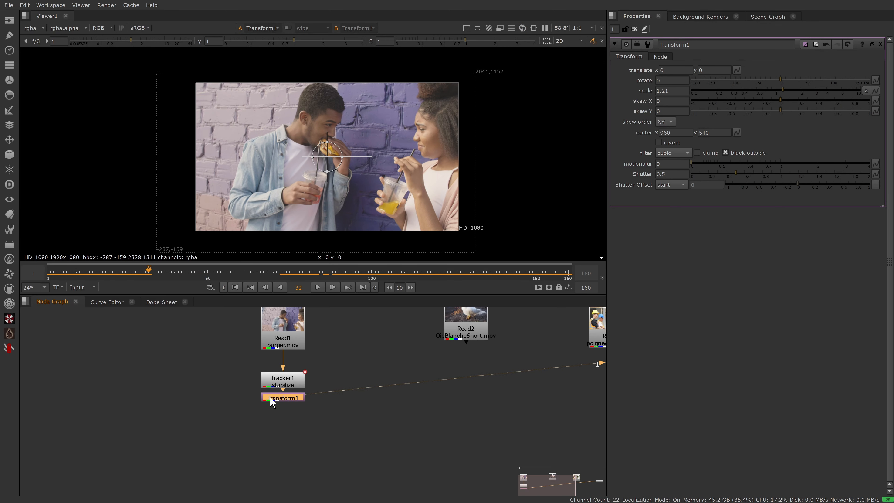
Step: Delete the Transform node below the stabilizing Tracker
key(Delete)
drag(276, 381, 276, 379)
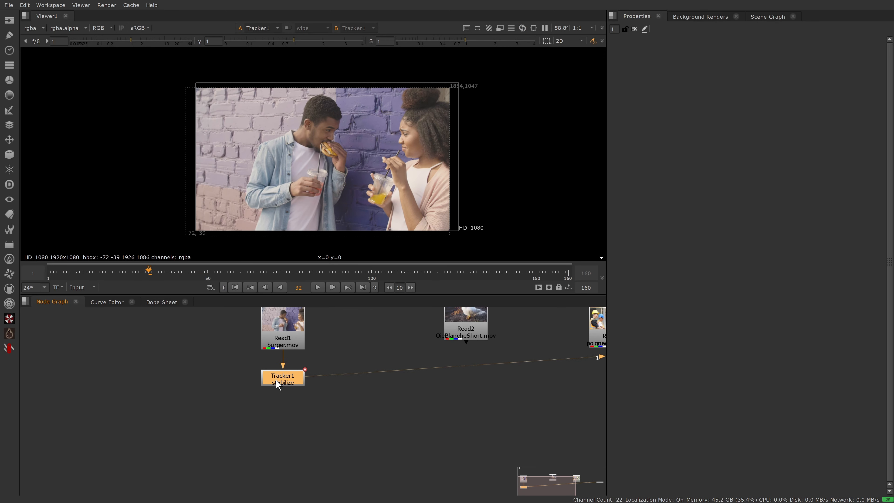
click(321, 221)
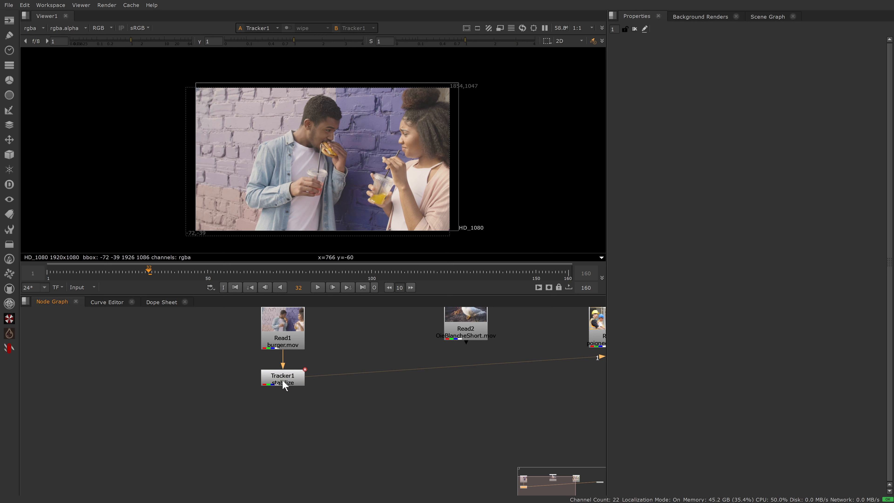
Step: Duplicate the stabilizing Tracker, connect the copy to the original's output, and align it underneath
click(282, 379)
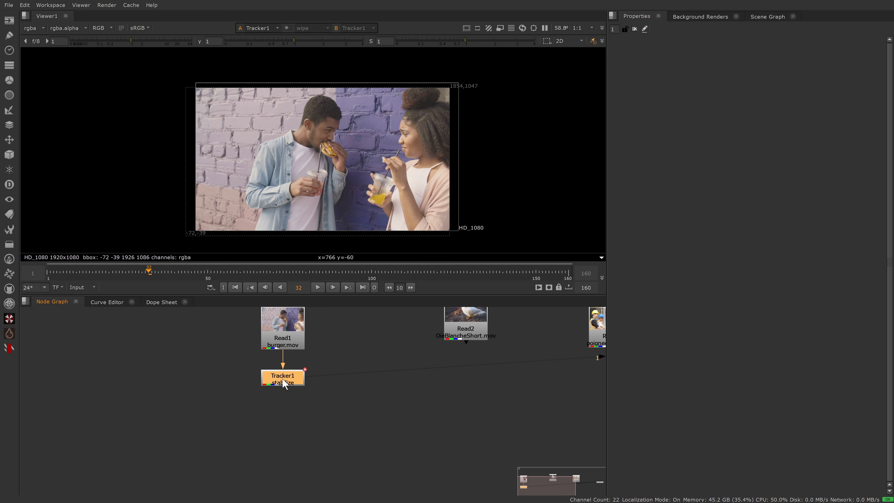
click(275, 445)
key(ctrl+v)
drag(268, 430, 275, 380)
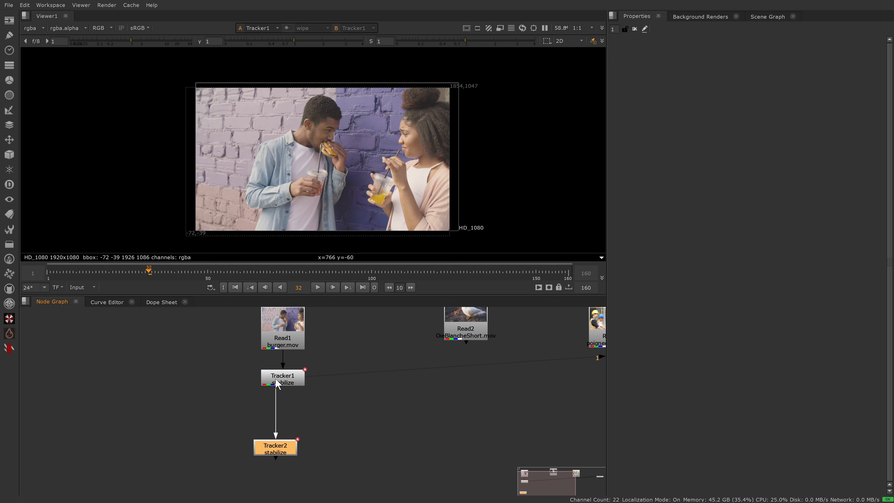
drag(268, 454, 274, 457)
Step: Set the duplicated Tracker's transform to match-move and view its output
double_click(278, 451)
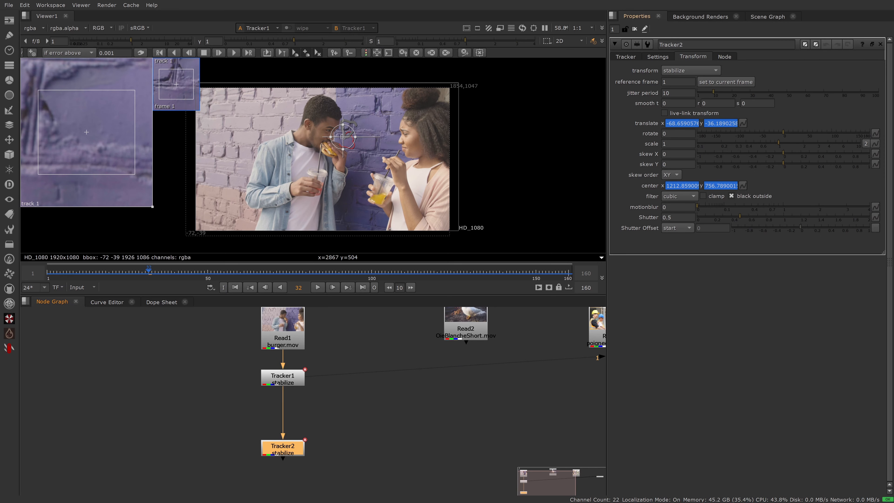
click(687, 70)
click(687, 95)
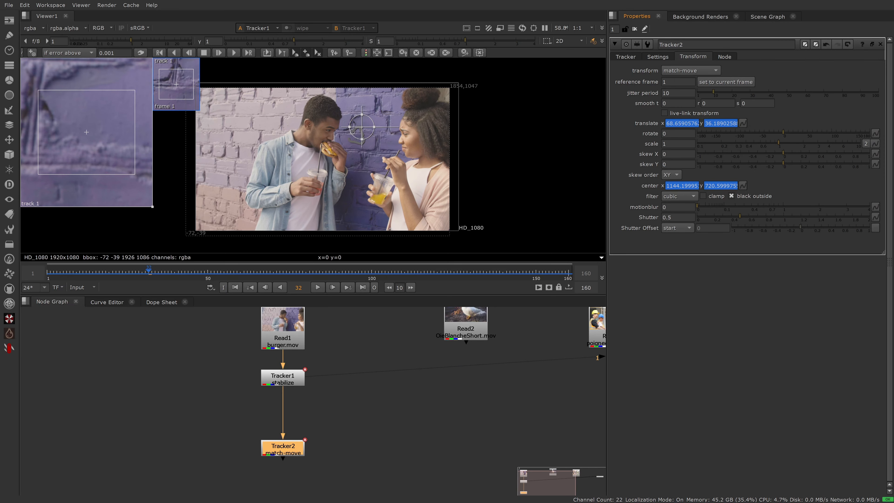
scroll(242, 385, down, 2)
middle_drag(234, 380, 279, 403)
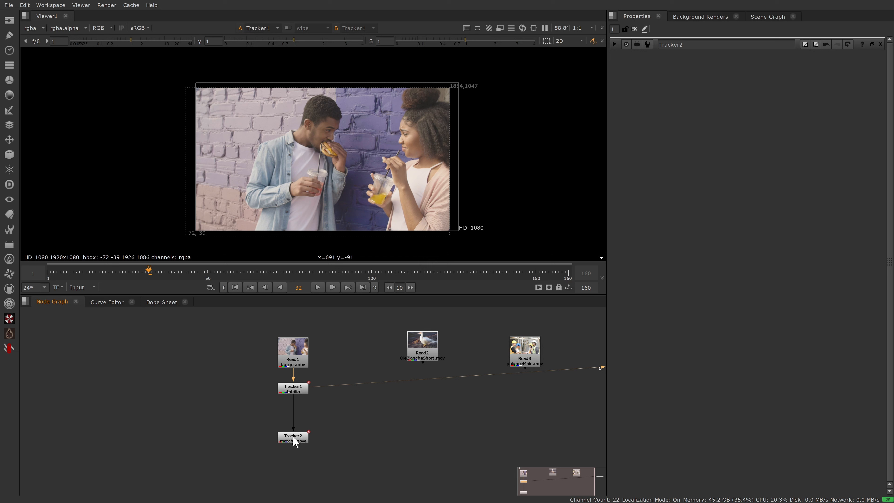
key(1)
click(278, 427)
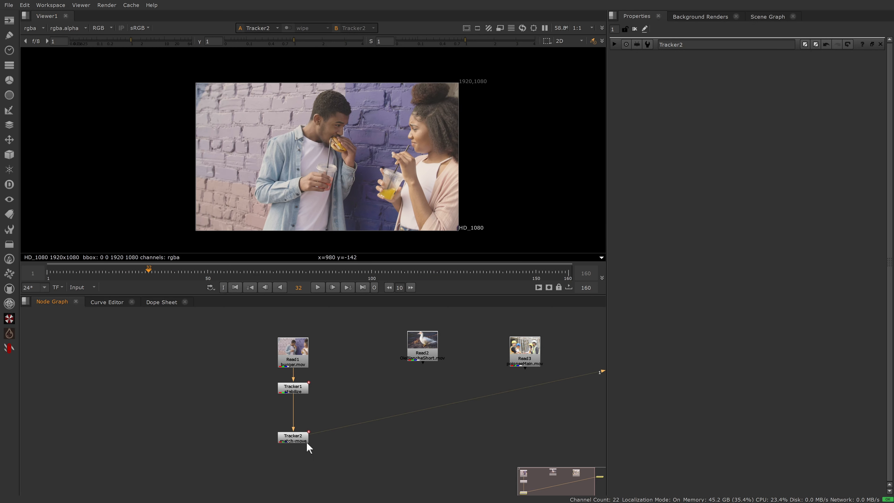
Step: Add a RotoPaint node, brush a white heart outline on the wall between the couple at frame 1, and view it
key(p)
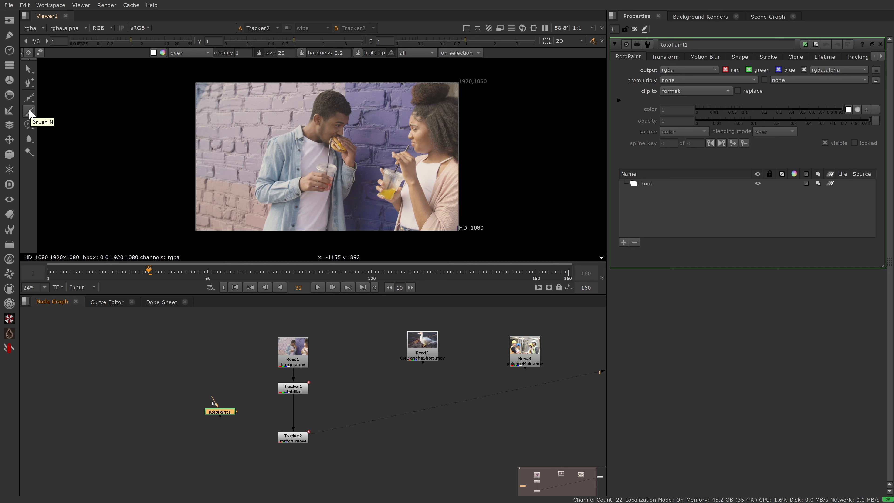
click(47, 272)
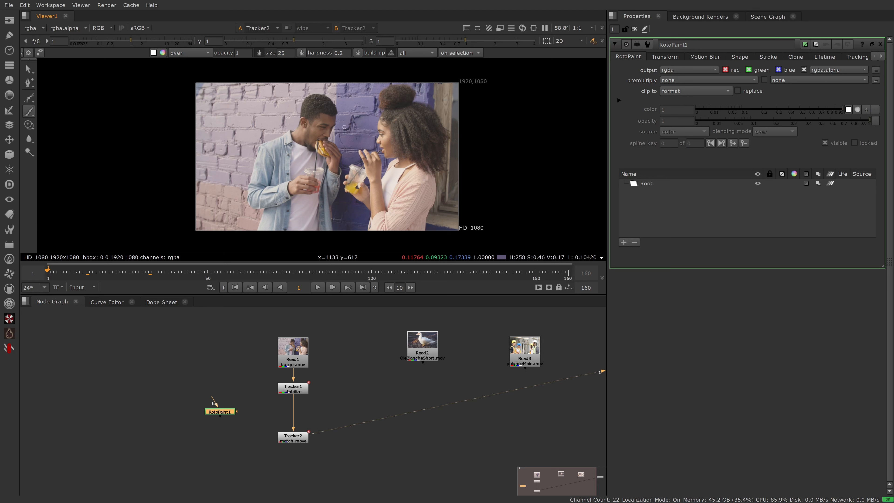
drag(347, 151, 344, 142)
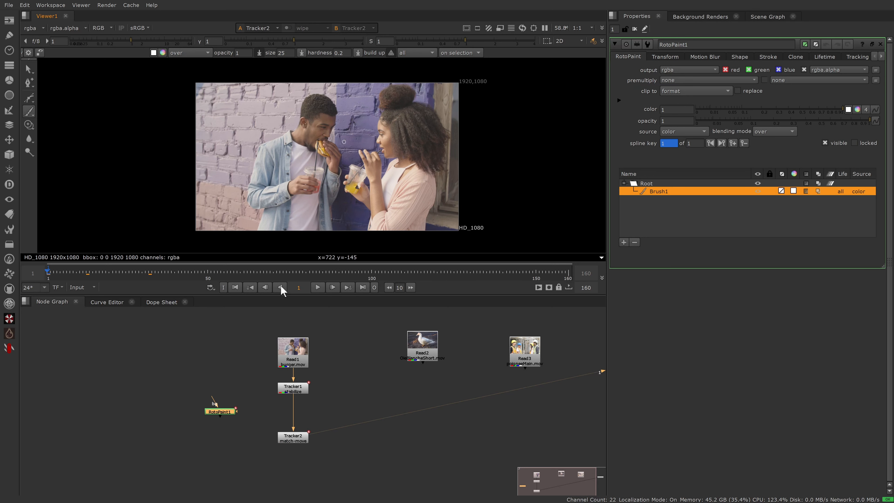
key(1)
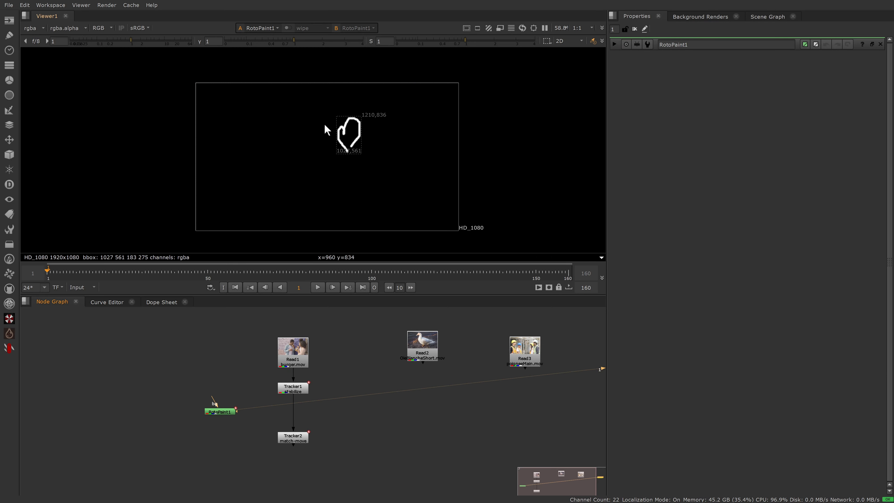
Step: Merge the RotoPaint over the stabilized clip between the two Trackers and play the merged result
double_click(220, 413)
key(m)
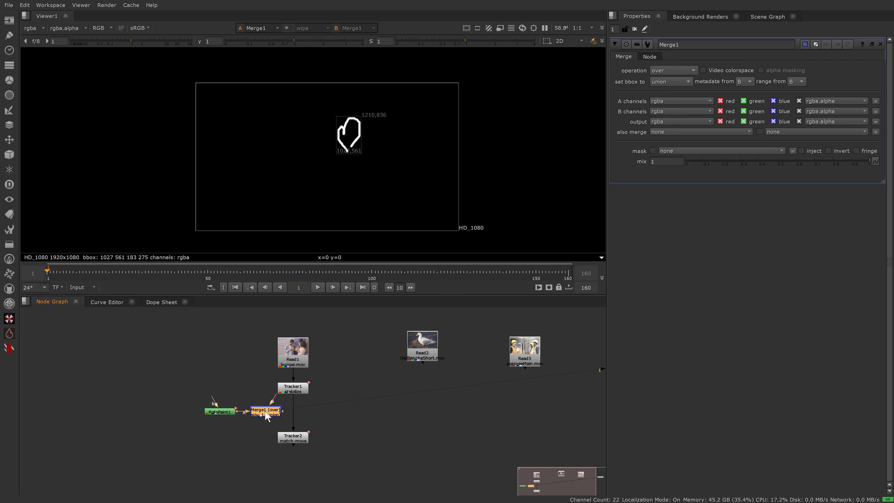
drag(249, 415, 291, 416)
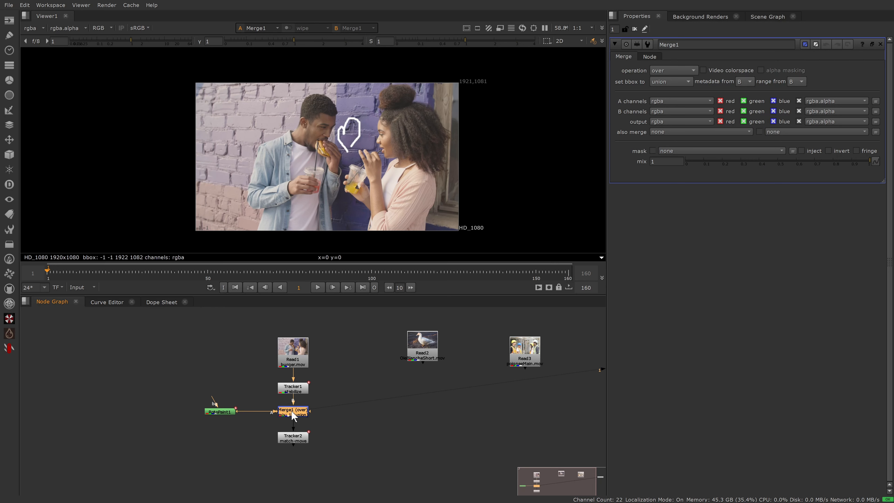
key(l)
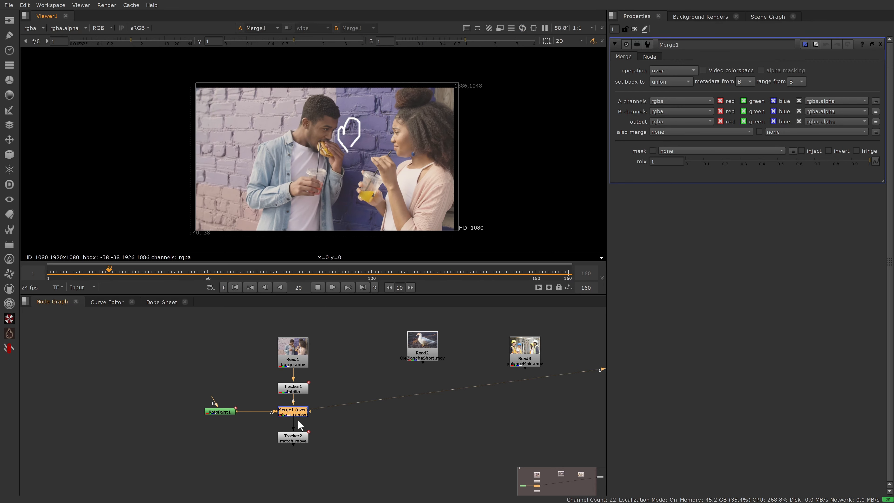
click(317, 287)
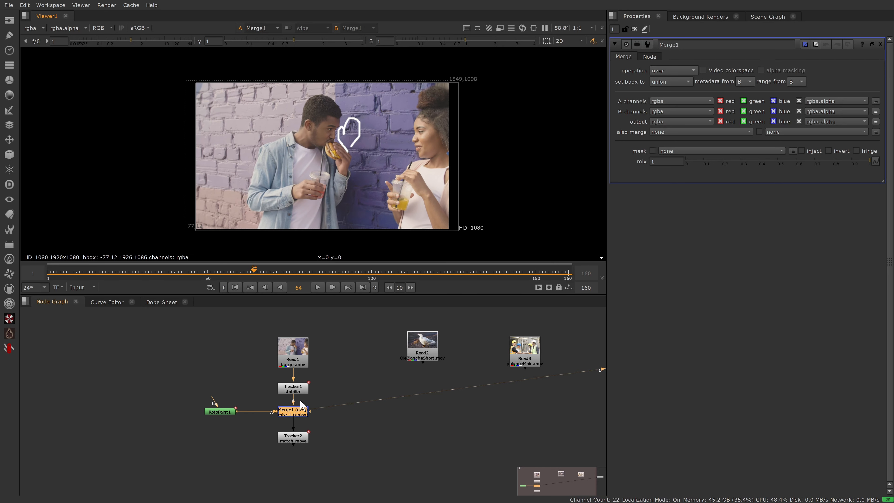
Step: View the match-move Tracker's output and play the clip to check how the painted heart follows the wall
click(293, 437)
key(1)
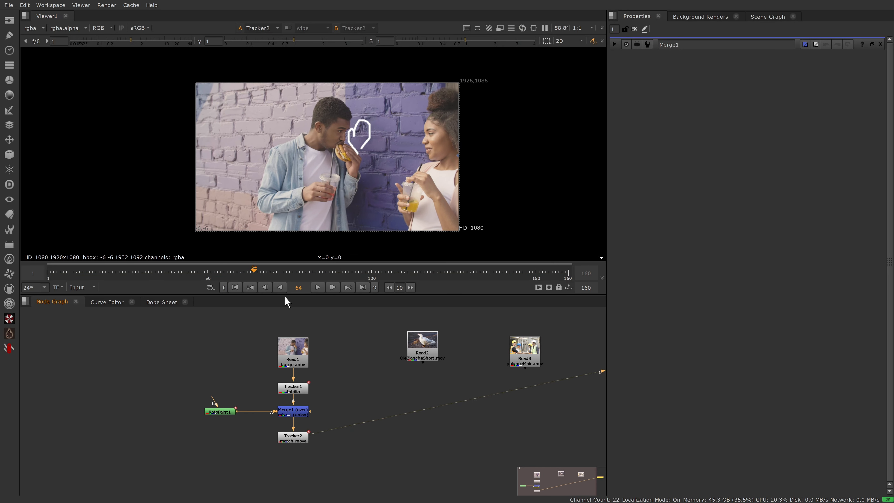
click(317, 287)
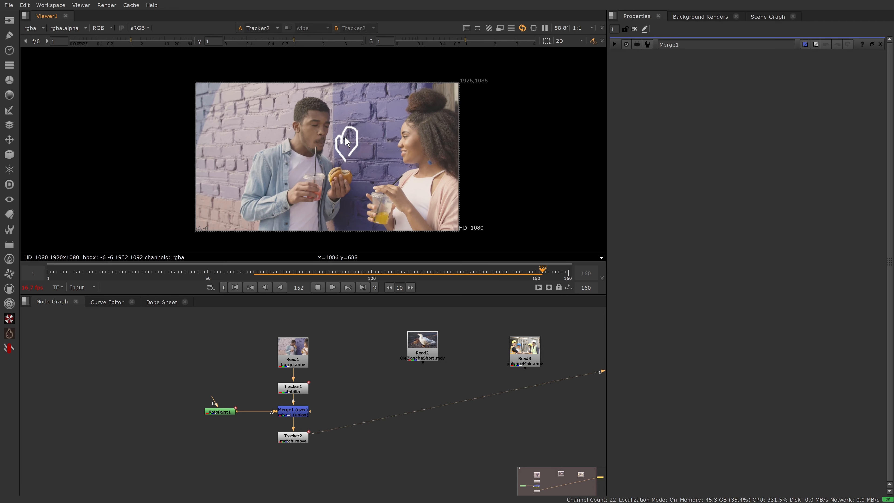
click(318, 287)
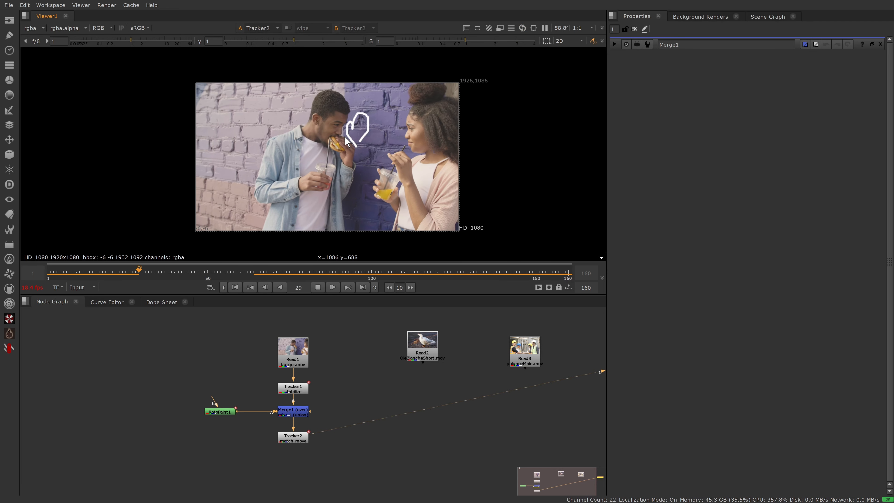
Step: Delete the stabilizing Tracker and detach the match-move Tracker so the paint merges directly over the burger clip, and play it
click(290, 390)
key(Delete)
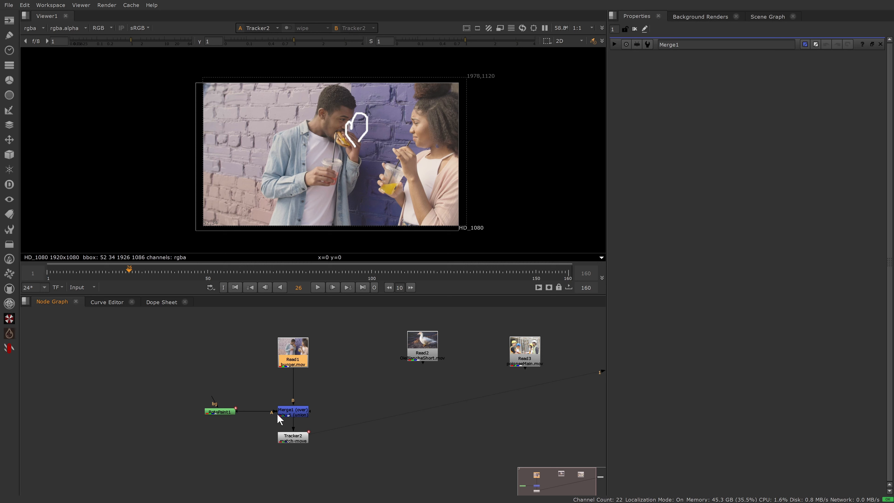
click(276, 440)
drag(296, 445, 246, 443)
drag(219, 417, 188, 417)
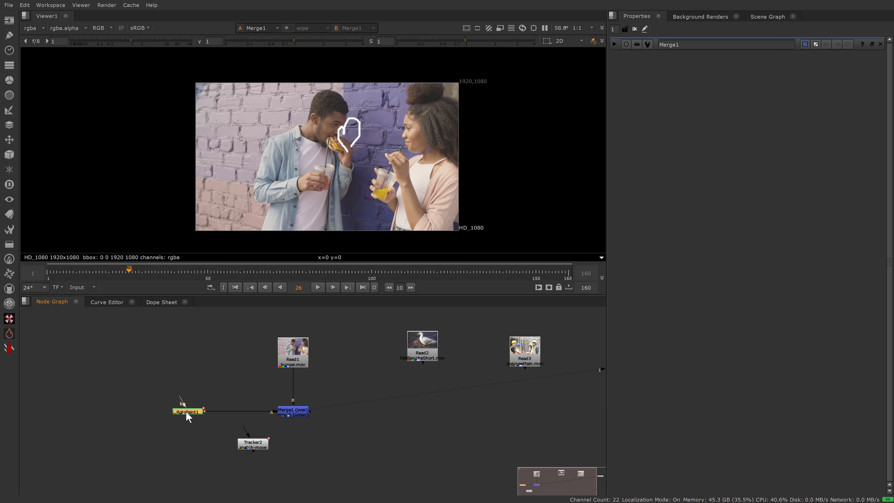
click(292, 415)
click(318, 287)
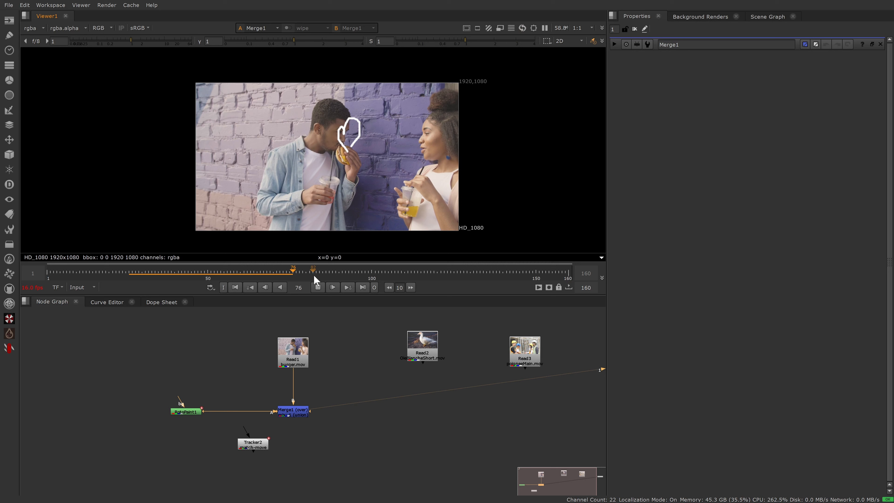
click(318, 287)
Step: Insert the match-move Tracker between the RotoPaint and Merge nodes and play the result
click(254, 444)
drag(254, 443, 238, 414)
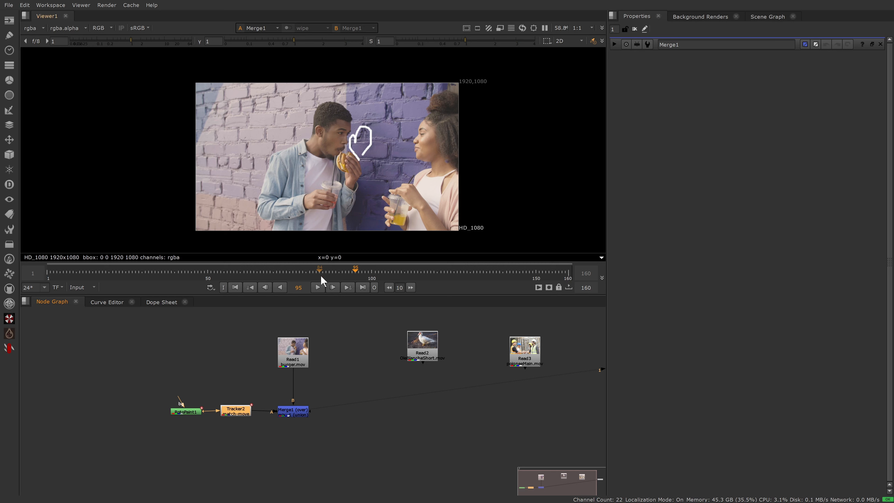
click(318, 288)
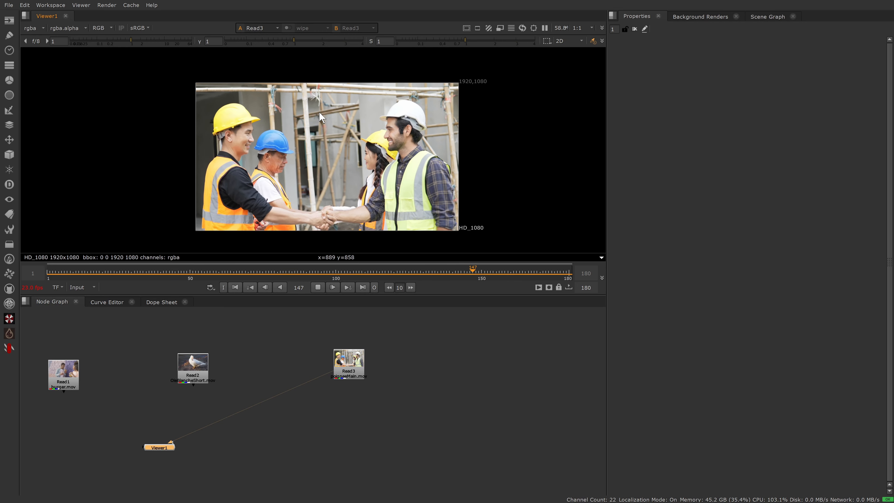
Step: Add a Tracker node below the Read node of the construction-worker clip
key(Tab)
text(tracker)
key(Return)
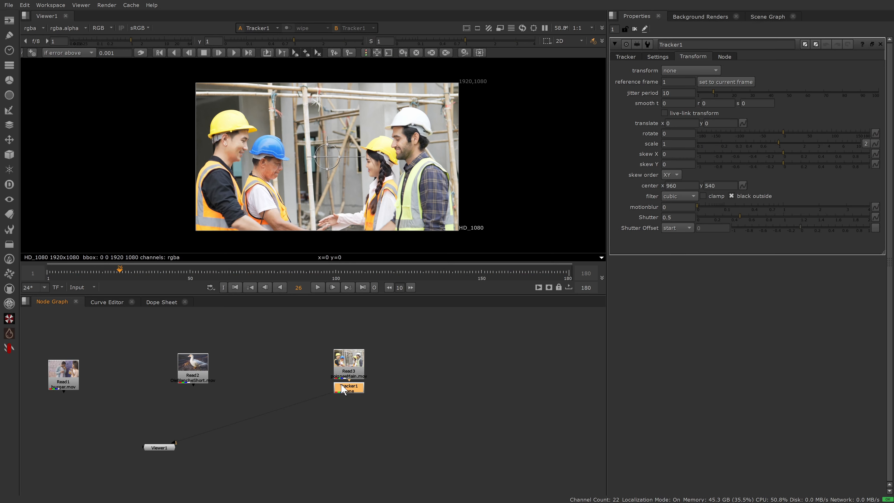
Step: Place a new track on the crossing bamboo poles above the woman's helmet at frame 1 and track forward to frame 180
click(627, 57)
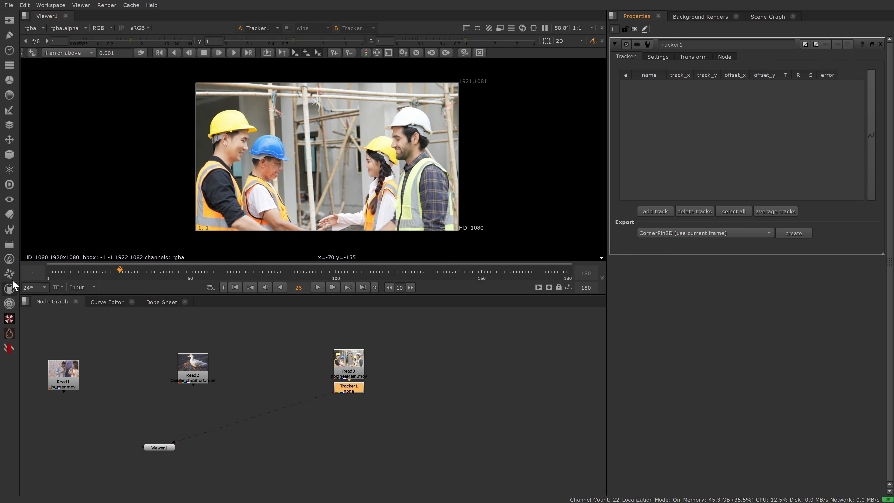
click(48, 273)
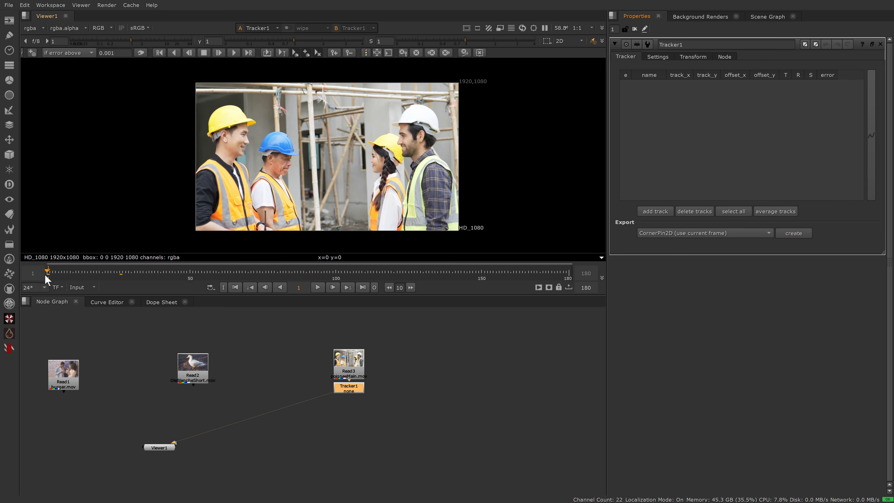
click(655, 211)
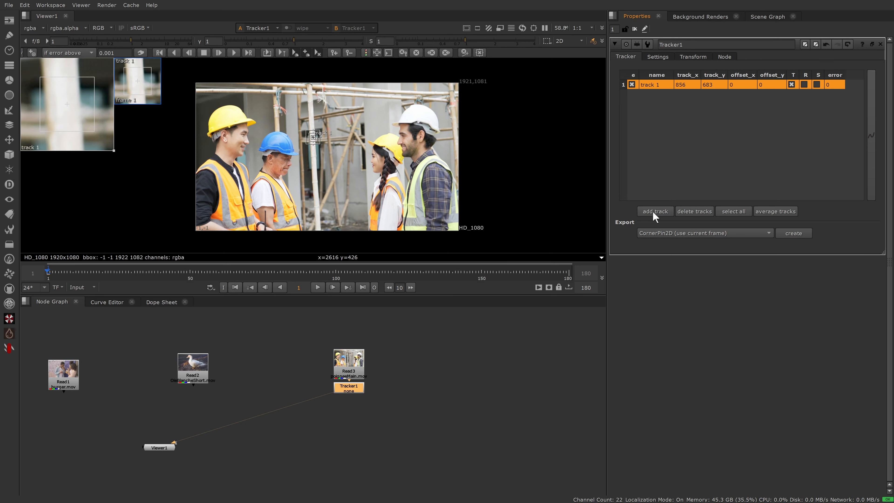
scroll(318, 150, up, 2)
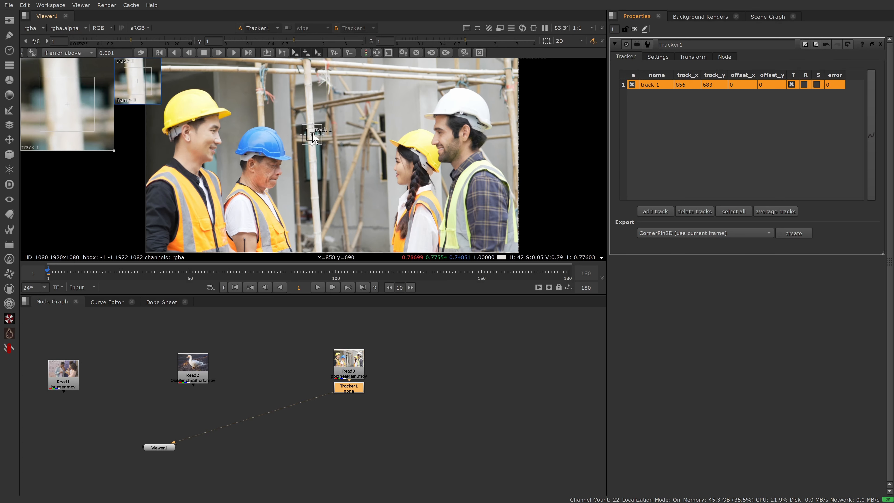
drag(319, 139, 370, 135)
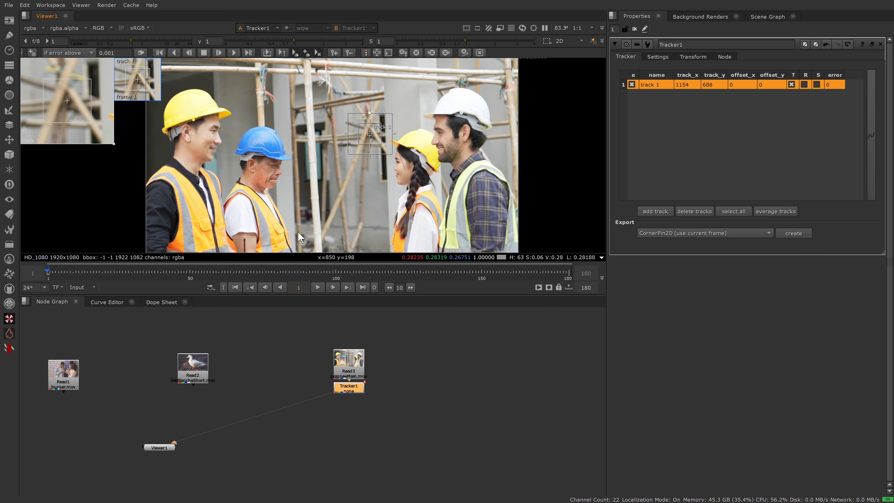
click(233, 52)
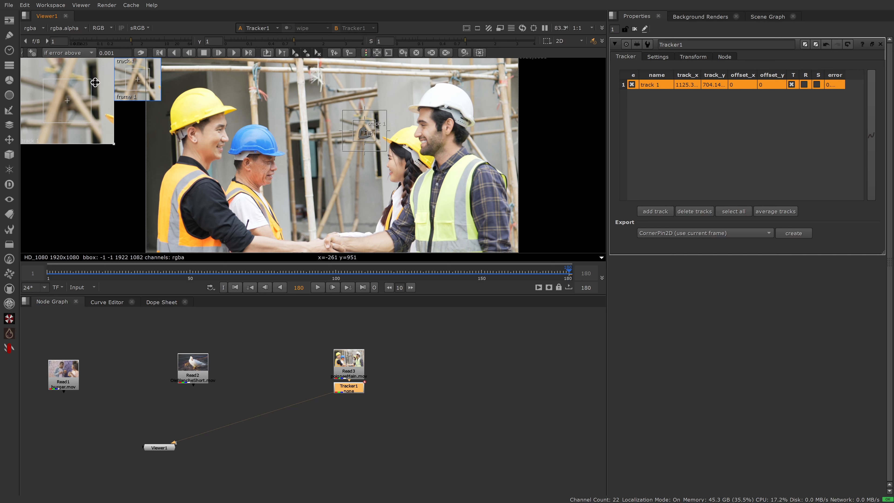
Step: Set the Tracker's transform to stabilize, fit the image in the viewer, and play the construction clip
click(693, 57)
click(690, 71)
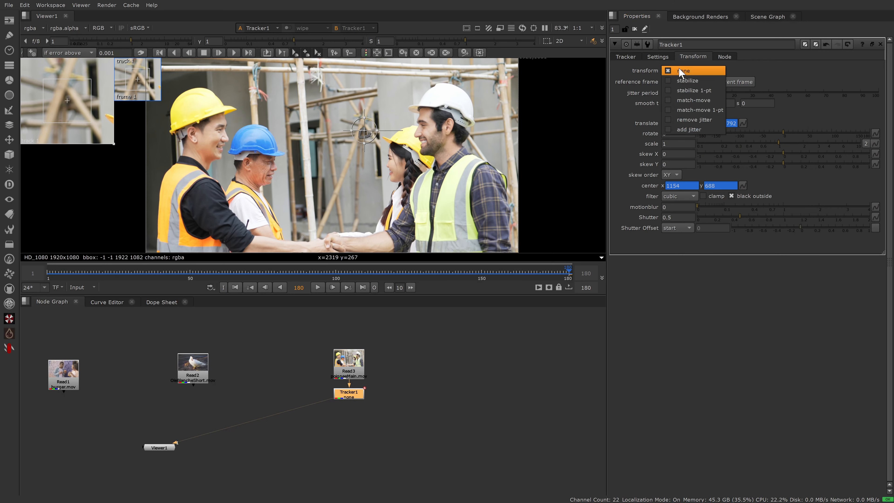
click(681, 80)
scroll(316, 189, down, 3)
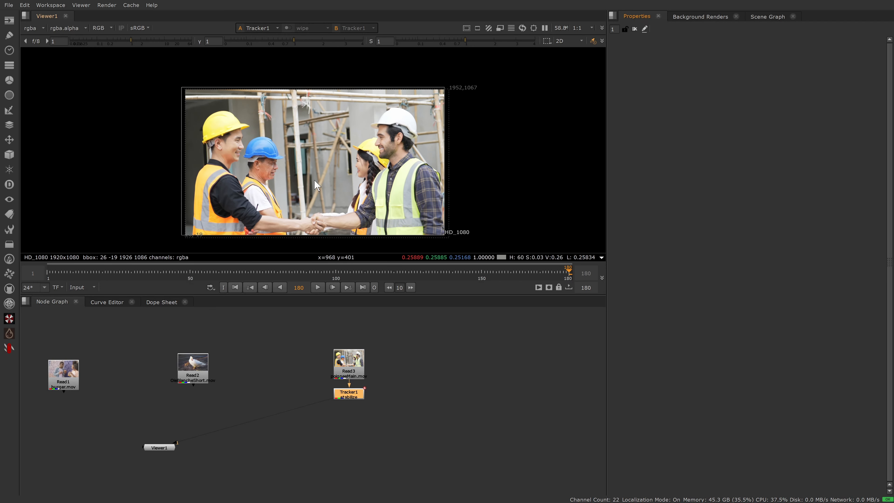
key(f)
click(320, 287)
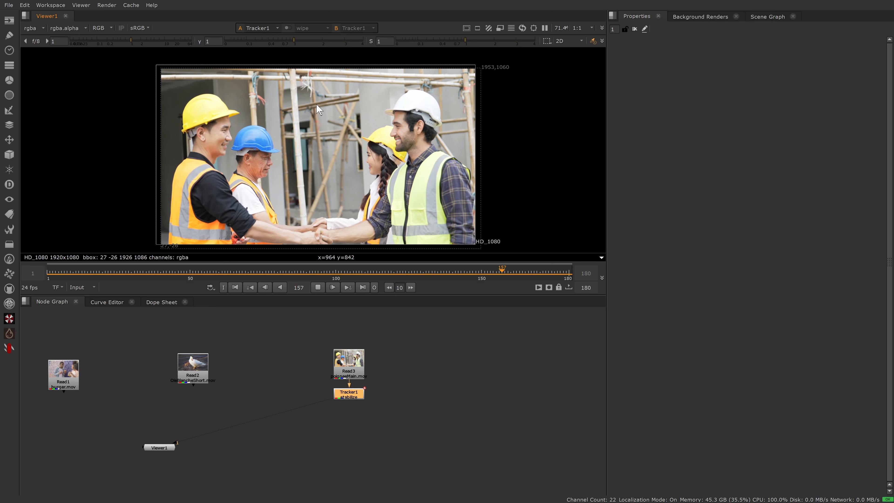
Step: Add a Transform node after the stabilizing Tracker and set its scale to 1.02
key(t)
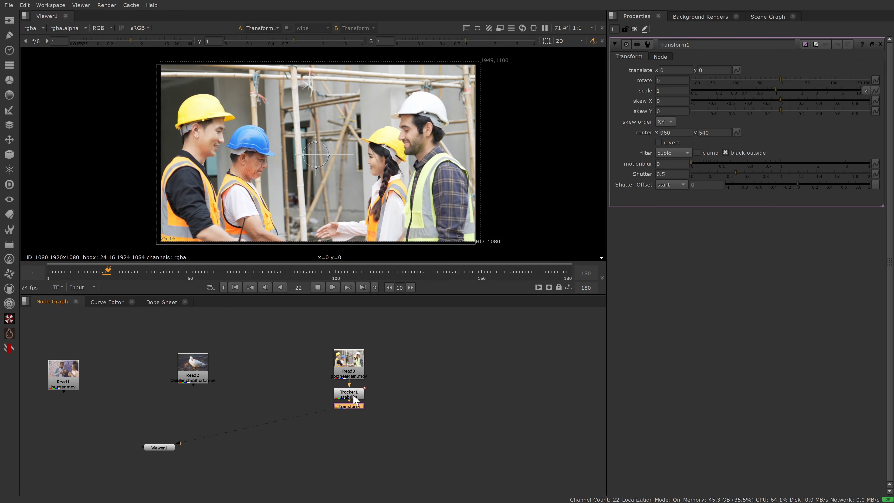
click(777, 88)
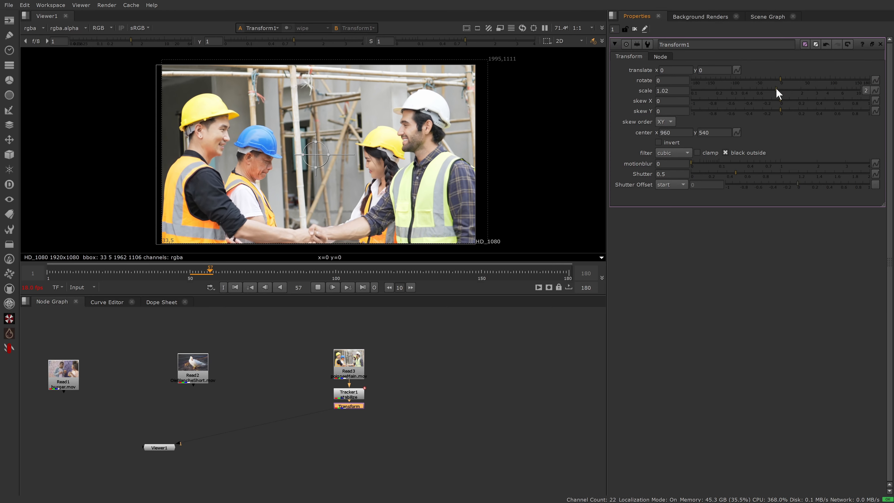
click(881, 44)
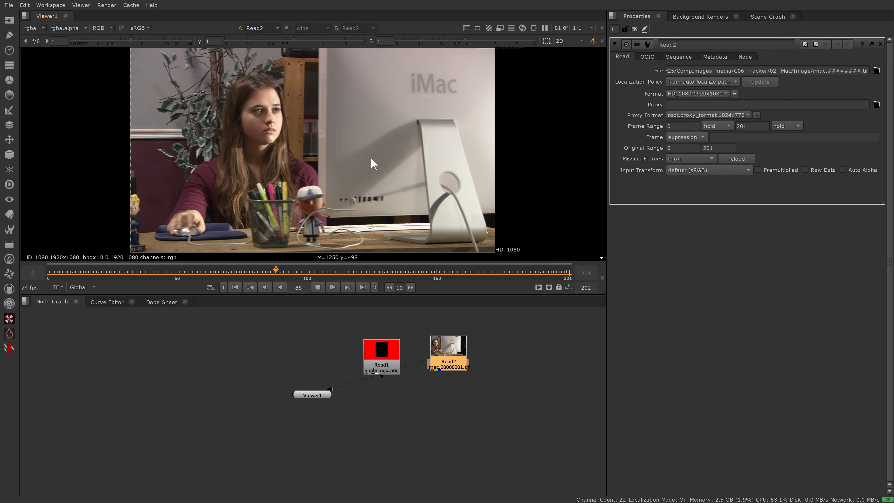
Step: Examine the iMac footage by playing and scrubbing through it, checking the computer's back, ports and stand for trackable details
click(318, 286)
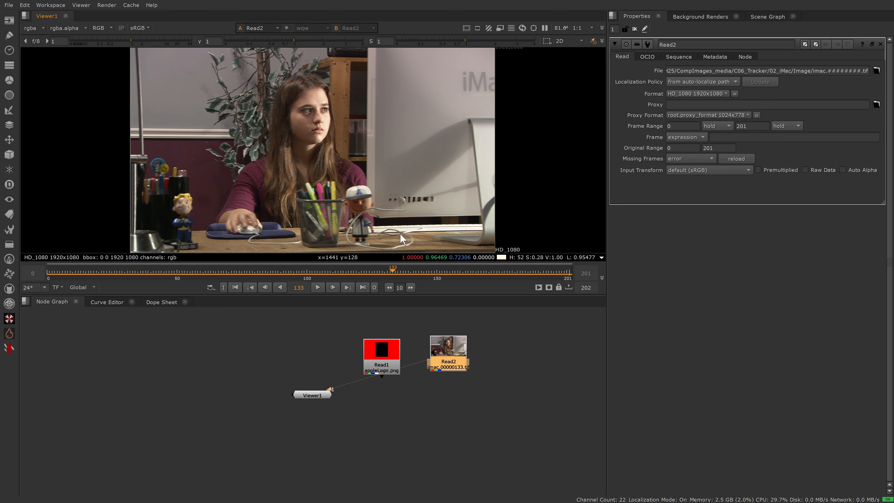
drag(388, 272, 245, 272)
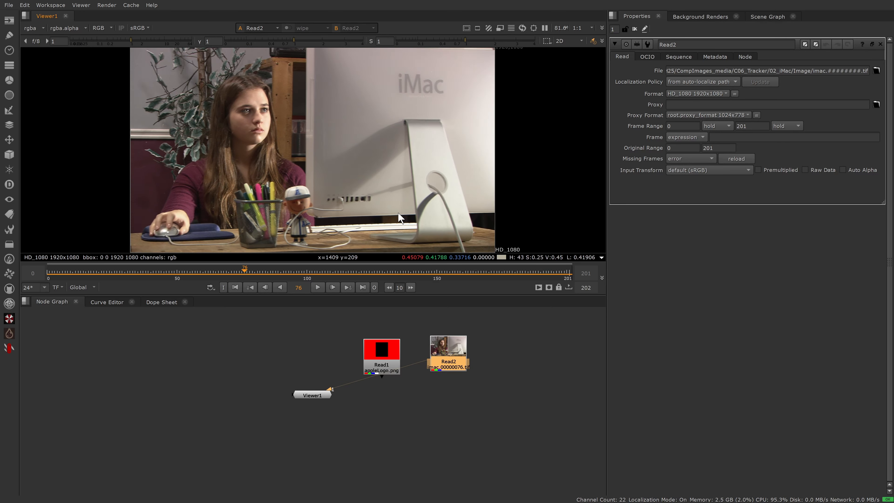
scroll(359, 208, up, 5)
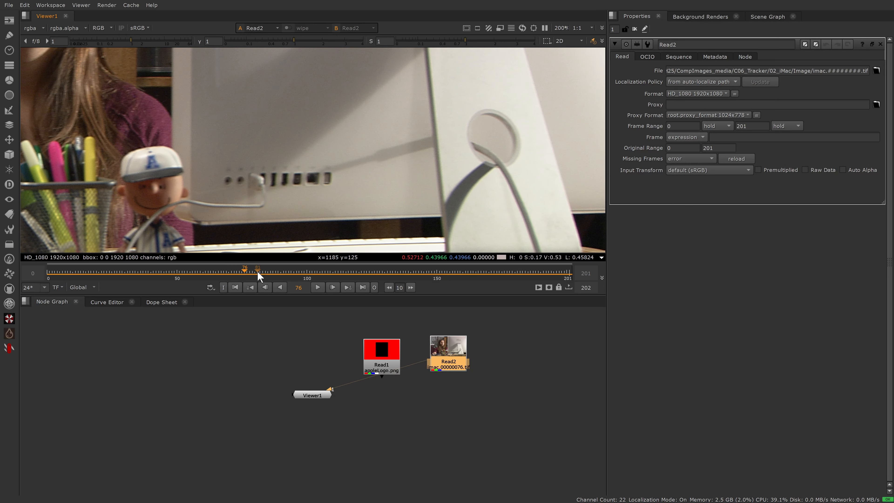
drag(258, 272, 317, 272)
scroll(438, 220, down, 2)
middle_drag(470, 250, 421, 243)
scroll(422, 243, down, 1)
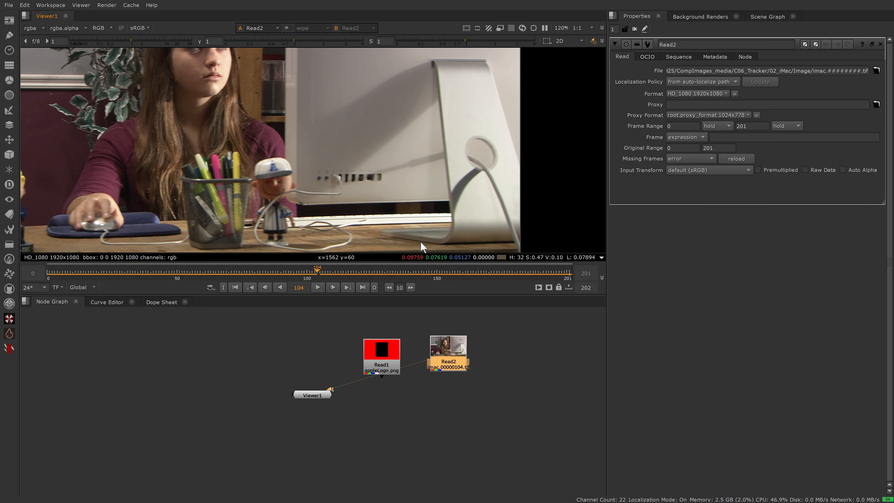
drag(437, 280, 535, 273)
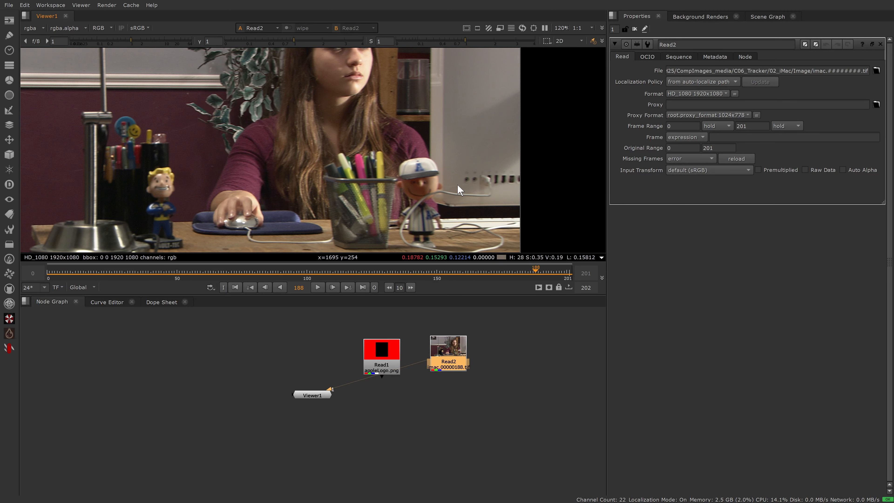
key(l)
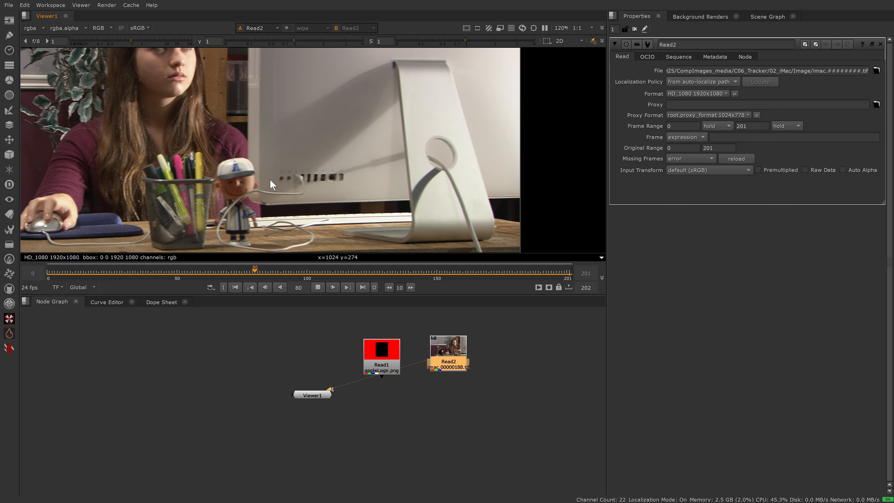
Step: Stop playback, return to frame 0, and add a Tracker node with a new track to the iMac footage
click(318, 288)
key(Tab)
text(trac)
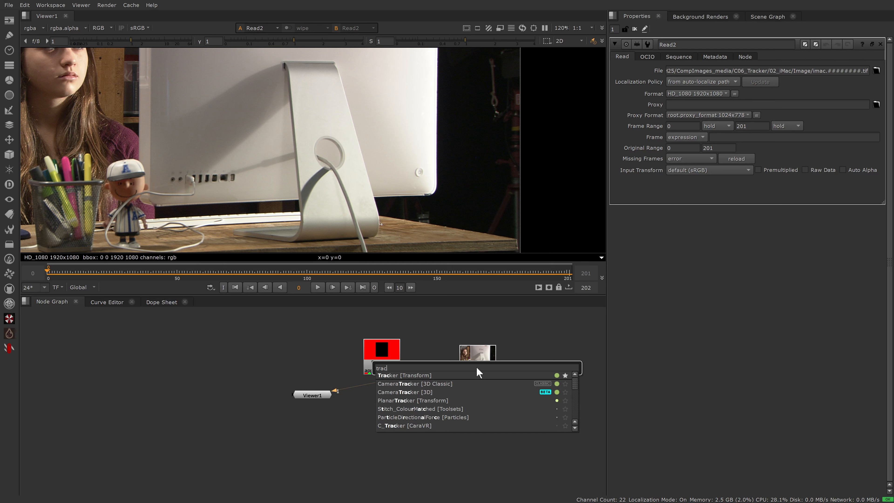
key(Return)
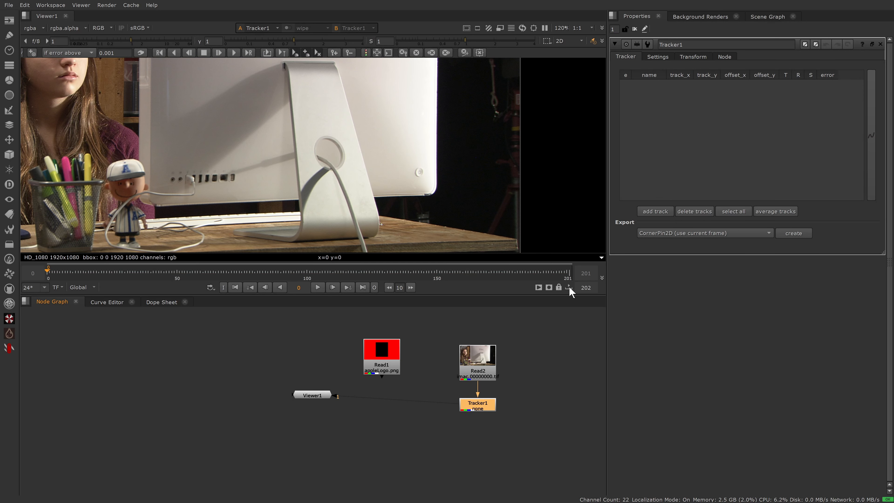
click(652, 212)
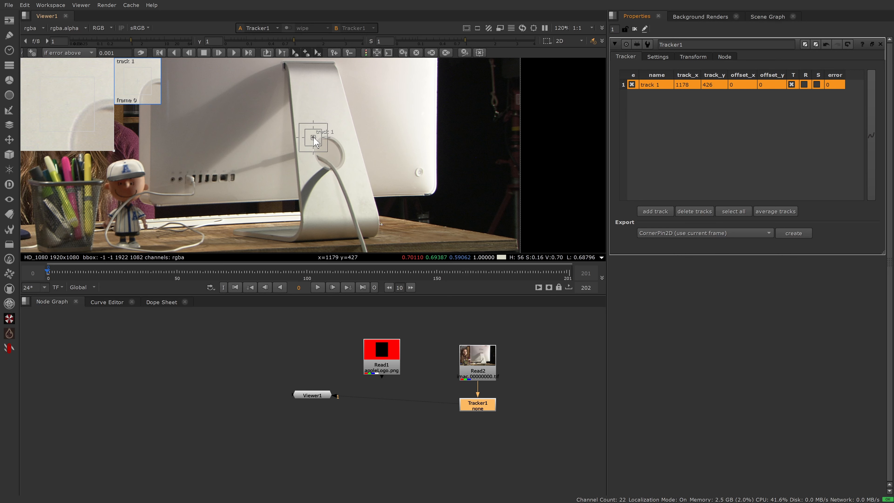
Step: Place the track on the second round audio port, enlarge its pattern and search areas, and track forward to frame 201
drag(313, 139, 173, 182)
scroll(173, 182, up, 5)
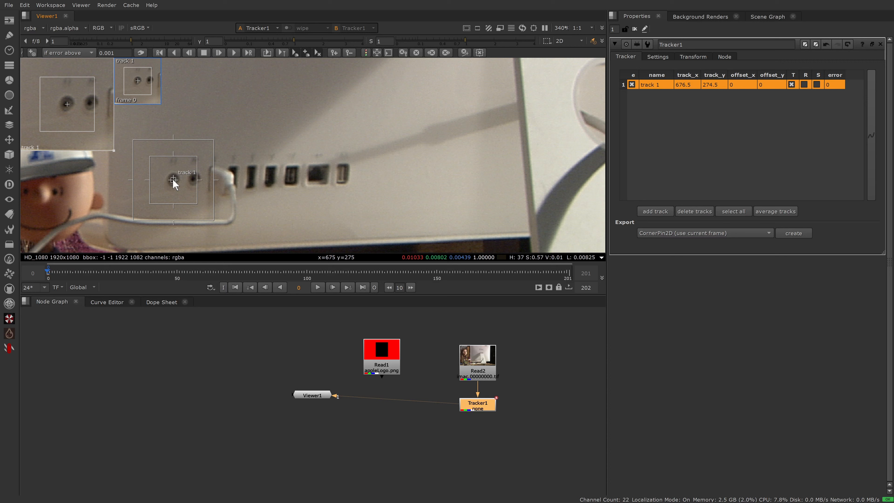
scroll(173, 182, up, 2)
drag(202, 214, 222, 216)
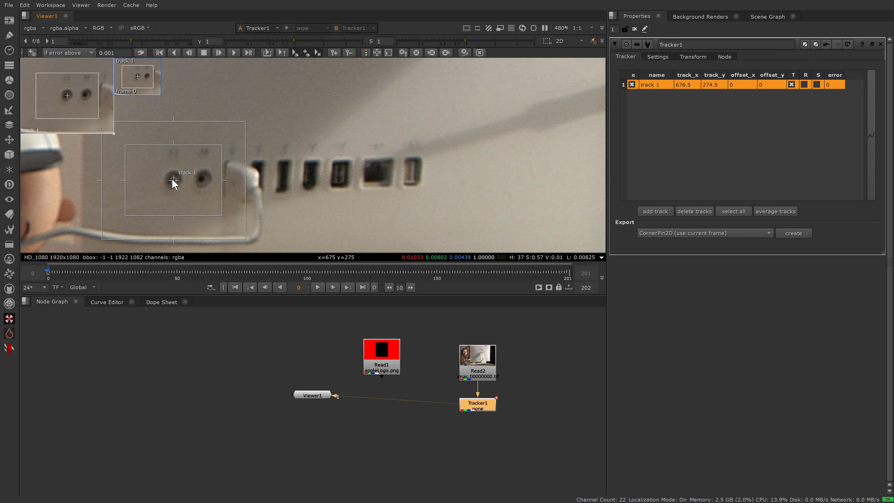
drag(173, 182, 201, 179)
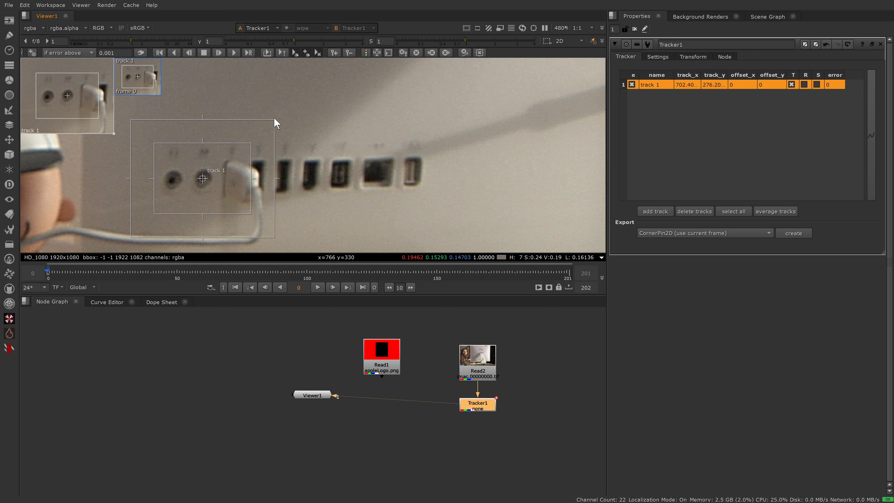
drag(274, 120, 299, 103)
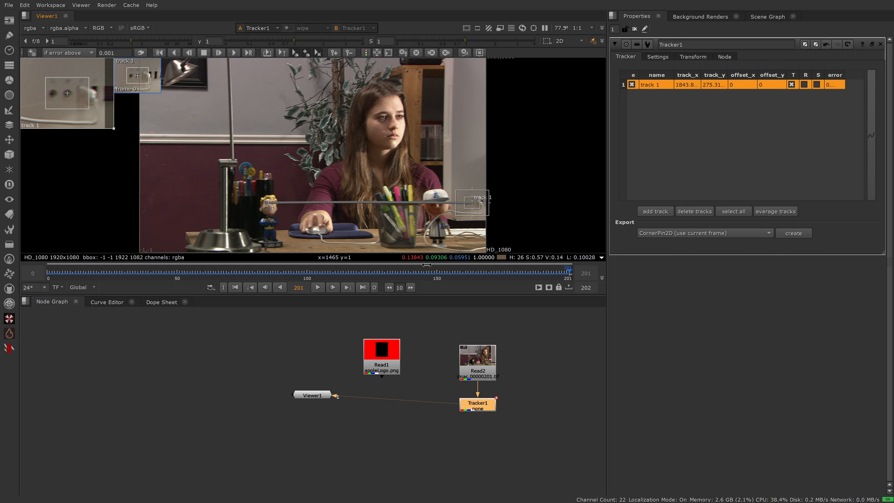
Step: Return to frame 0, detach the Tracker from the iMac footage, and set its transform to match-move
drag(331, 274, 449, 281)
drag(469, 406, 431, 427)
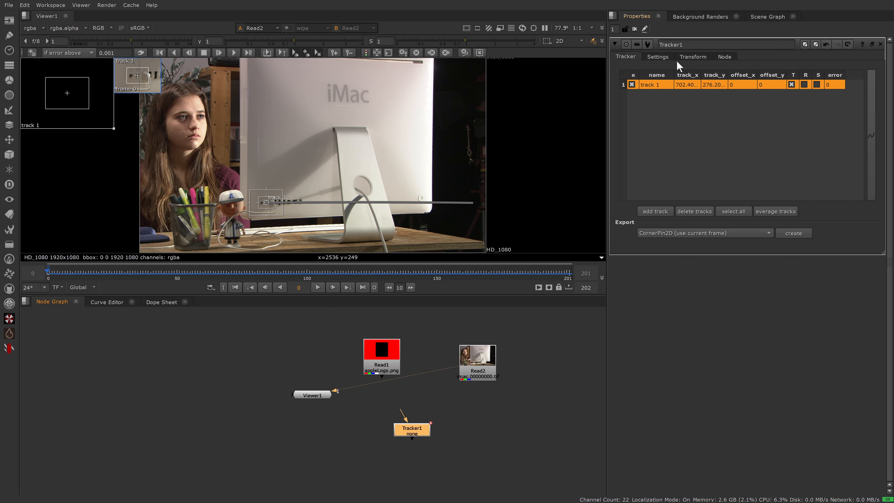
click(692, 57)
click(690, 70)
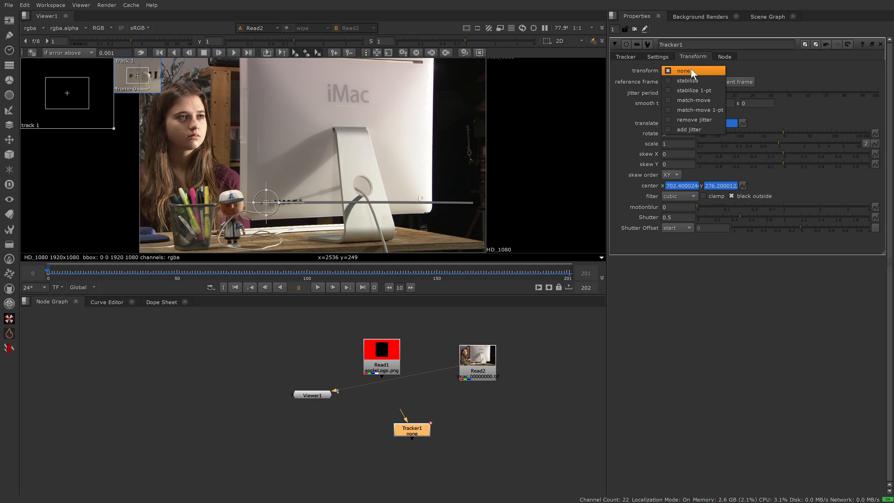
click(687, 93)
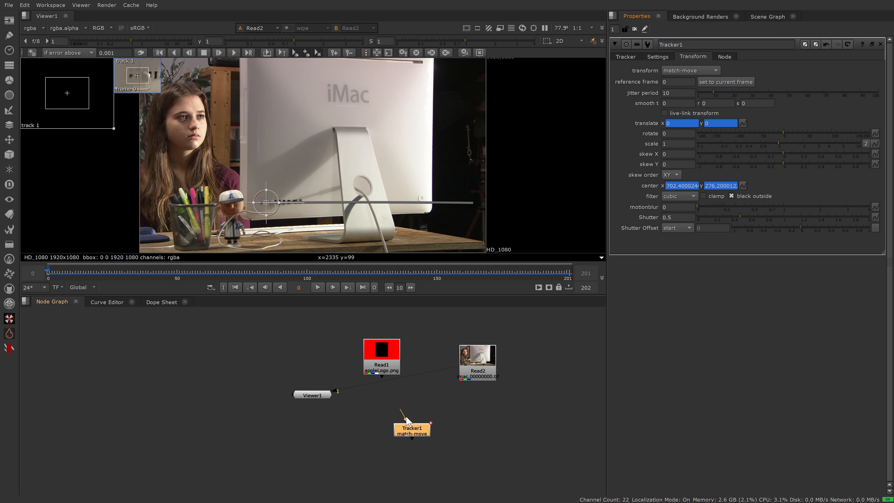
Step: Spread out the Tracker, Viewer and logo nodes, and view the Apple logo's alpha channel
drag(406, 420, 470, 439)
drag(309, 397, 406, 415)
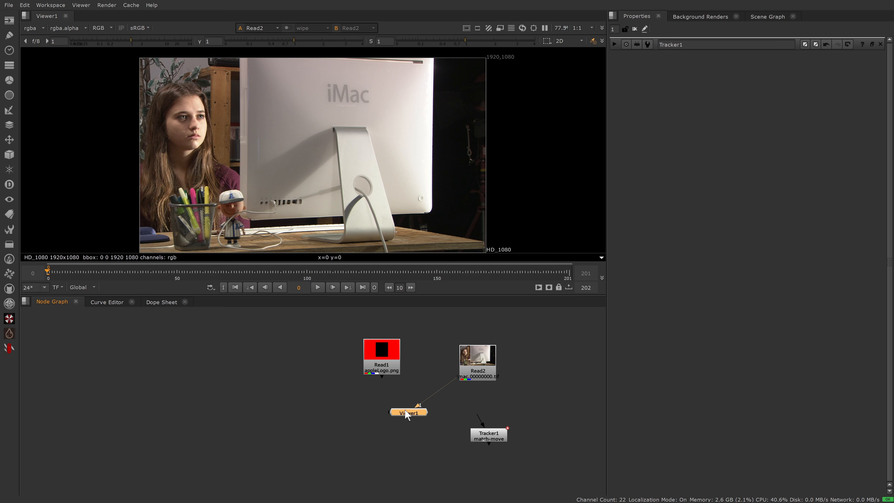
drag(379, 358, 262, 402)
key(1)
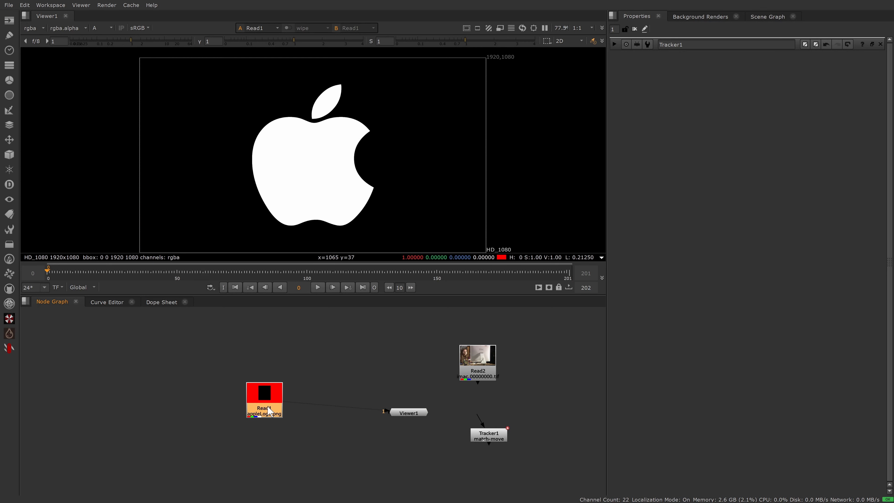
key(a)
key(a)
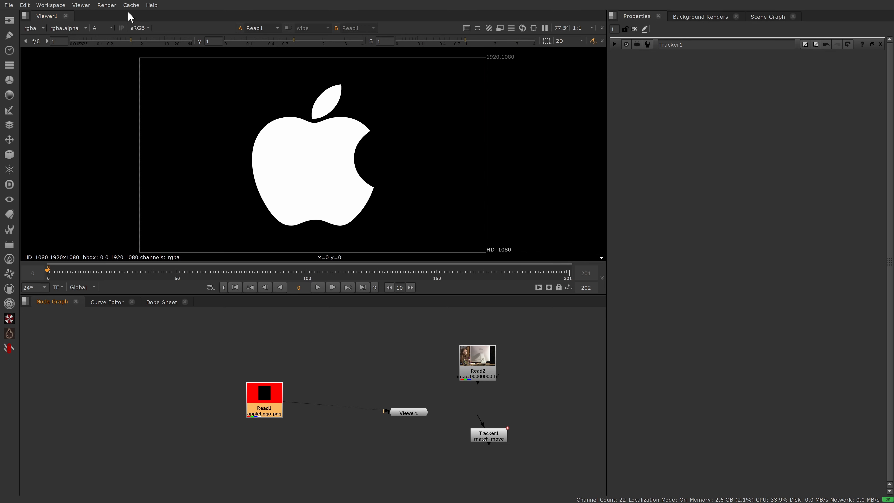
Step: Add a Copy node that puts the logo's alpha onto a new white Constant
text(k)
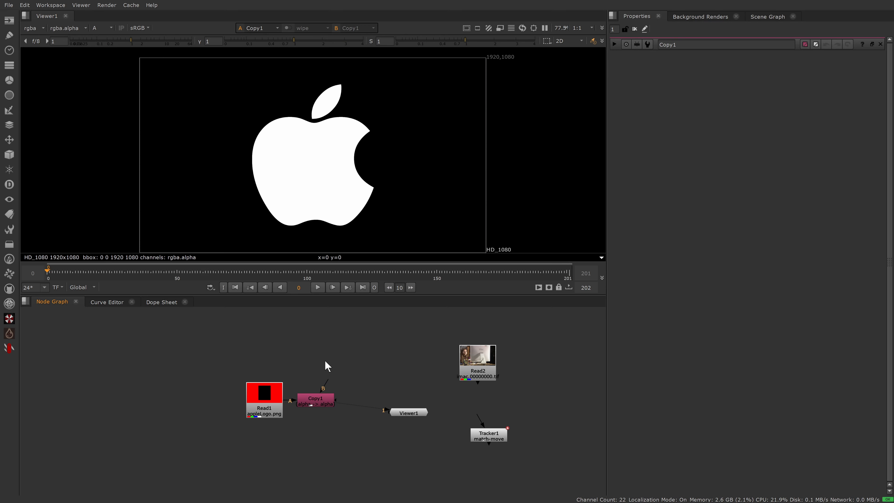
text(constant)
key(Return)
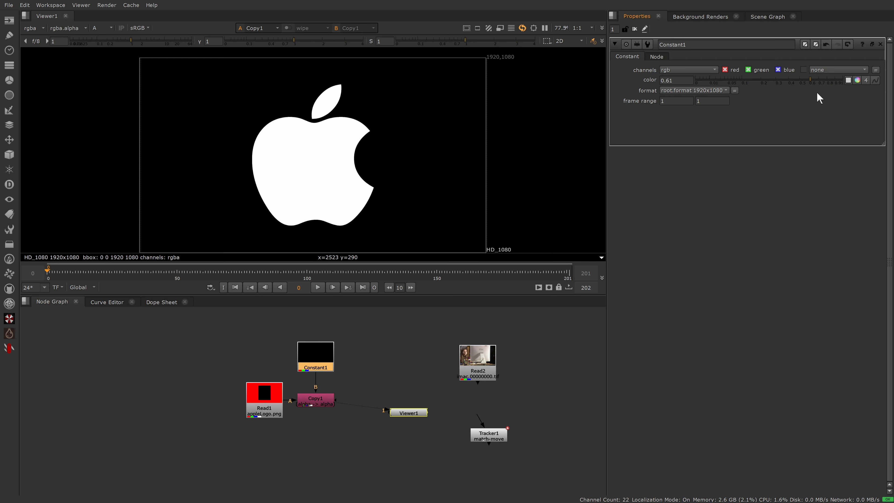
drag(817, 93, 848, 102)
Step: Premultiply the copied logo, switch the viewer back to RGB, and add a Card3D node after the Premult
click(316, 401)
key(Tab)
text(prem)
key(Return)
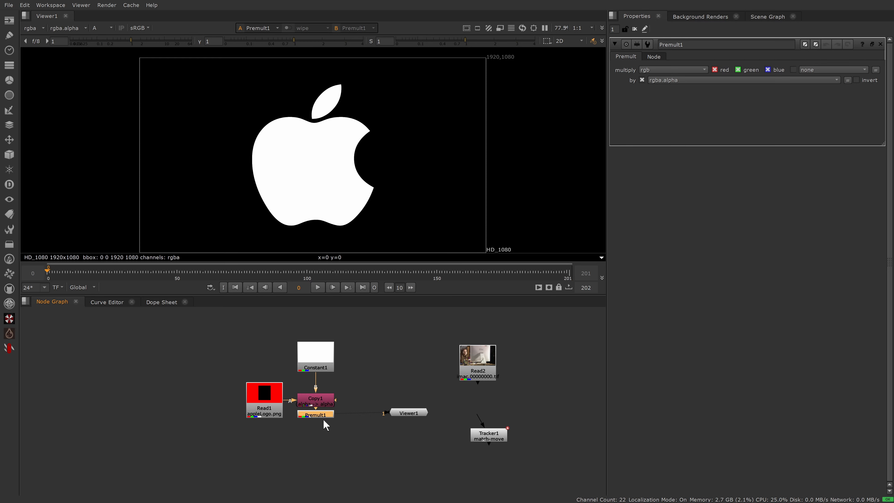
key(a)
key(Tab)
text(3d)
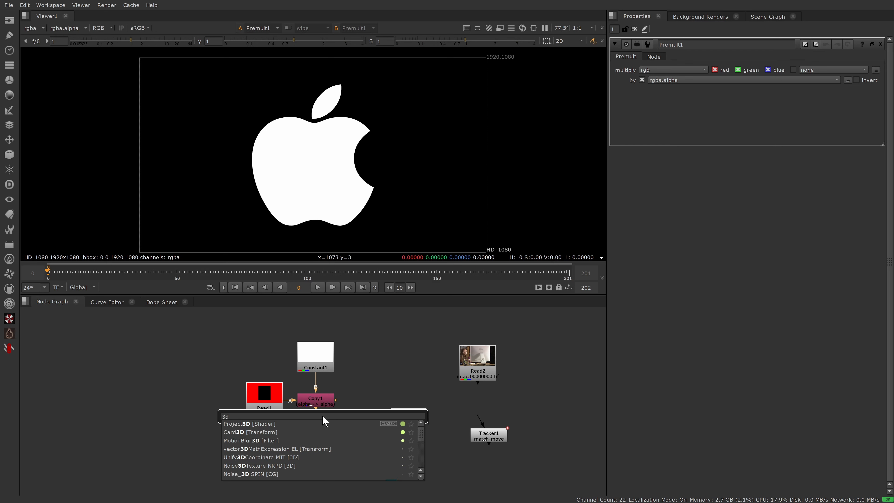
click(265, 432)
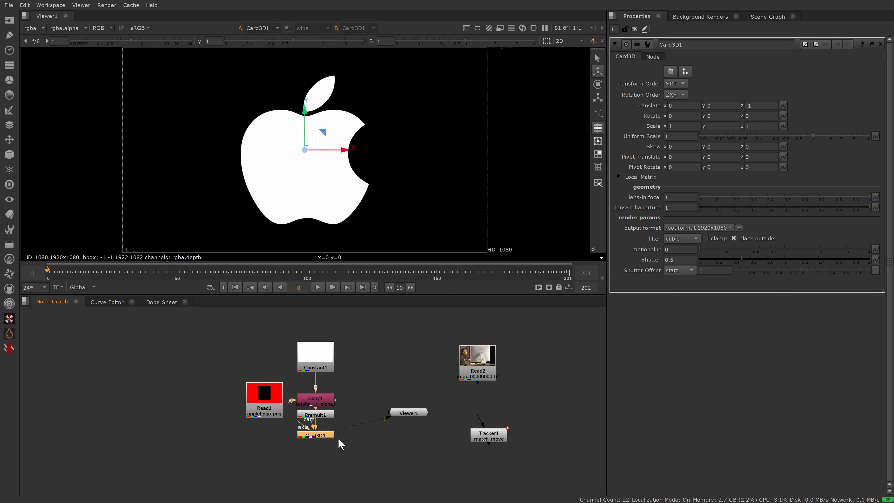
Step: Merge the Card3D logo over the iMac footage, with the footage as the B input
key(m)
drag(368, 436, 528, 454)
drag(441, 440, 479, 367)
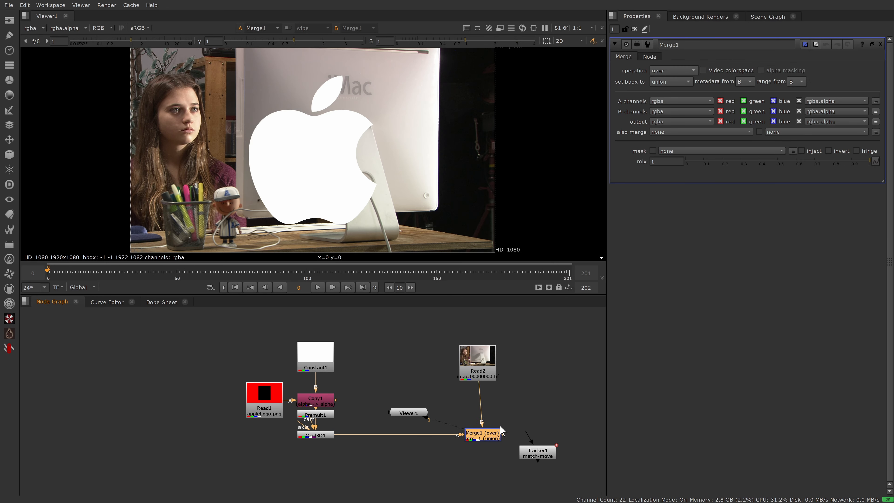
drag(484, 436, 479, 436)
Step: Insert the match-move Tracker between the Card3D and Merge nodes, and play the composite
drag(528, 458, 410, 488)
drag(377, 459, 390, 440)
click(318, 287)
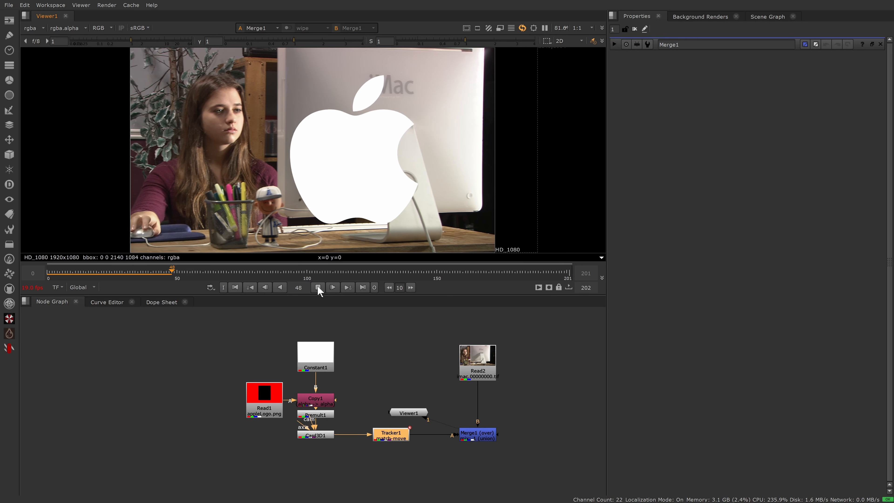
click(317, 287)
Step: Set the Card3D's uniform scale to 0.165 and move the logo to x -0.054, y -0.026 on the iMac's back
click(313, 436)
double_click(314, 437)
click(756, 137)
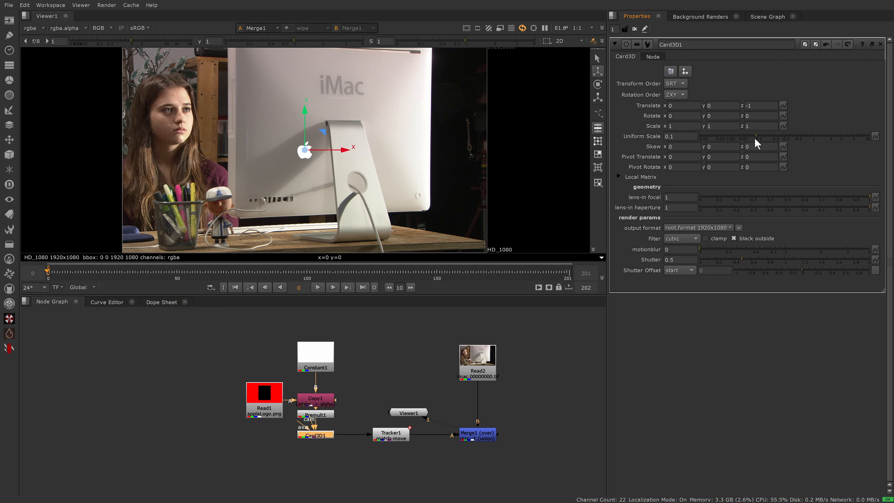
drag(307, 153, 299, 157)
scroll(309, 142, up, 4)
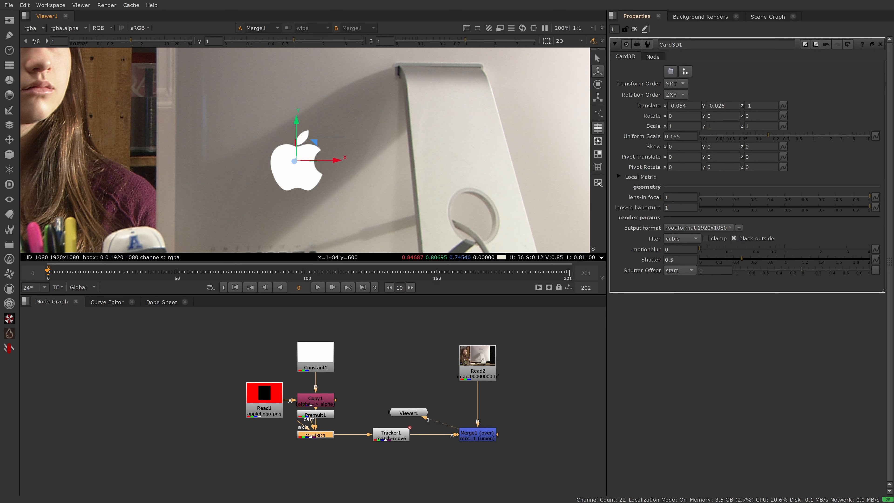
Step: Rotate the logo card 20 degrees around Y to match the perspective of the iMac's back
click(708, 116)
key(Up)
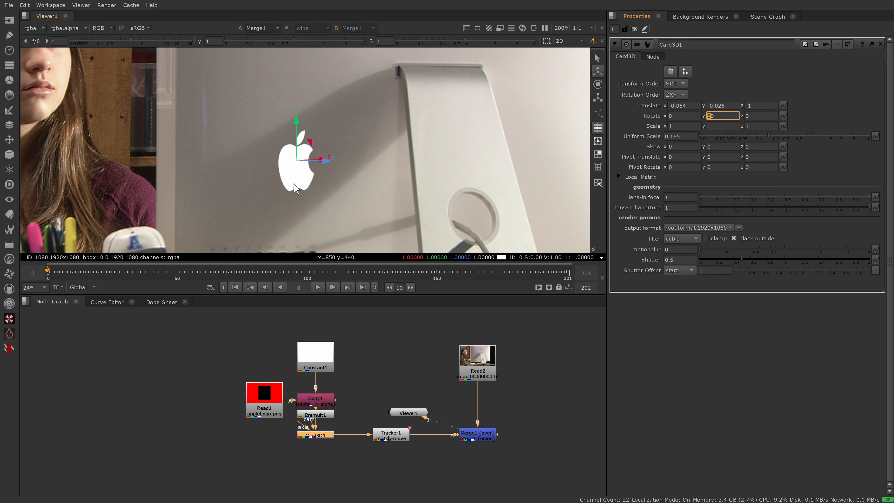
key(Down)
key(Down)
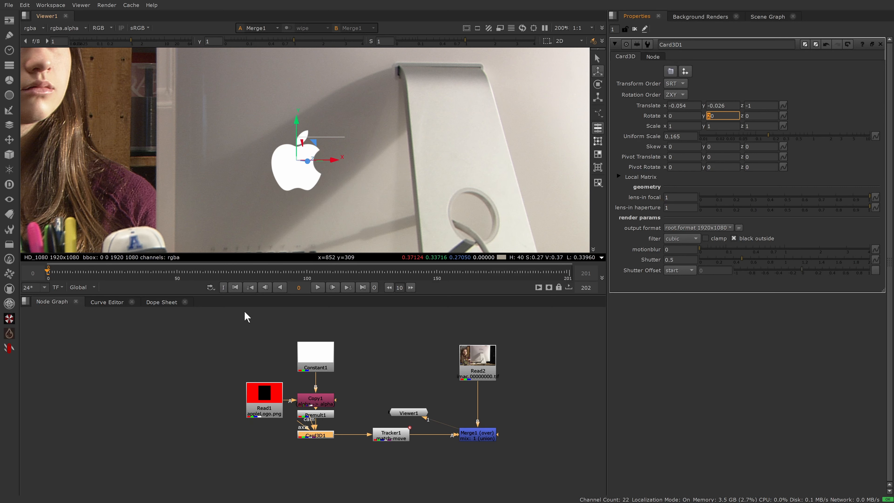
Step: Set the Merge node's mix to 0.165 to blend the logo into the iMac's surface
click(206, 362)
key(f)
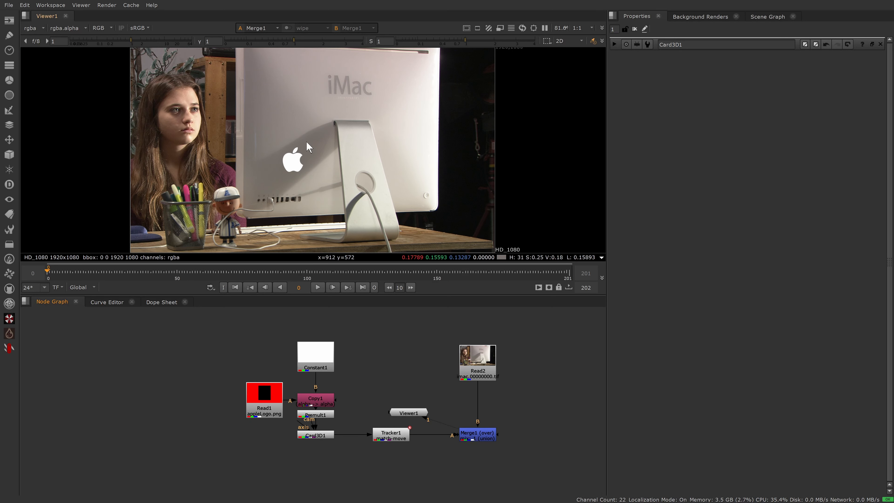
scroll(289, 161, up, 4)
scroll(289, 163, up, 3)
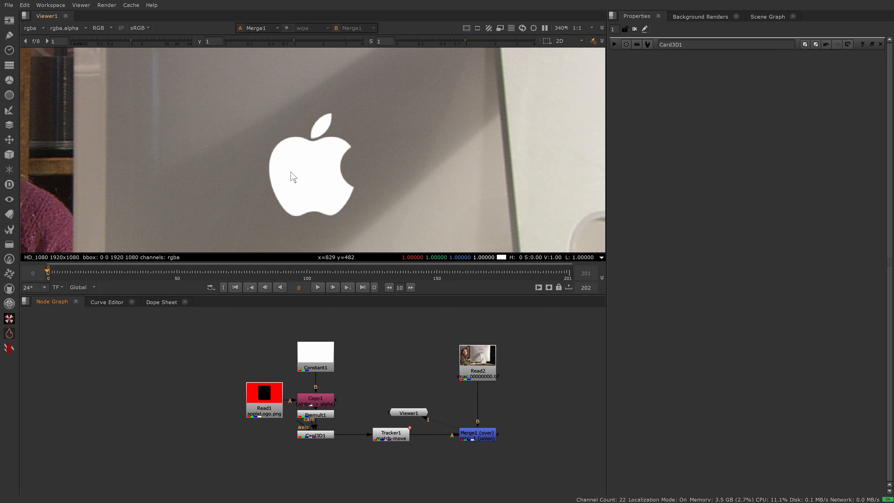
scroll(297, 171, down, 7)
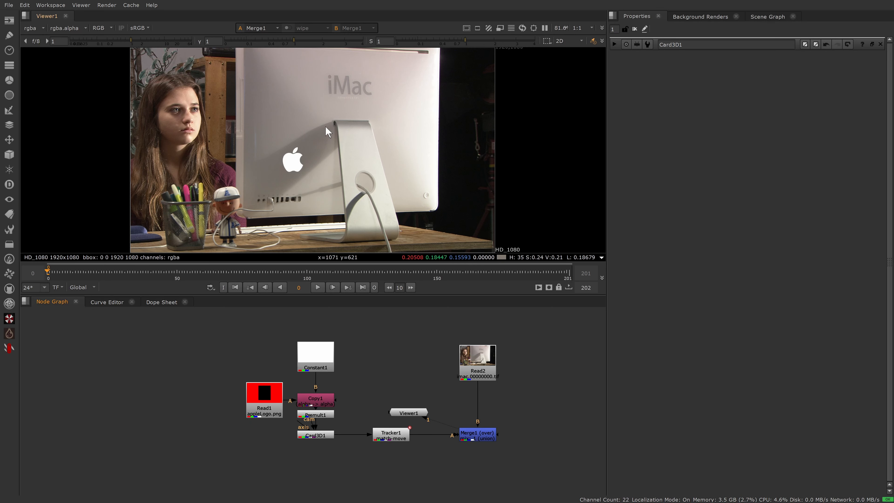
scroll(293, 161, up, 4)
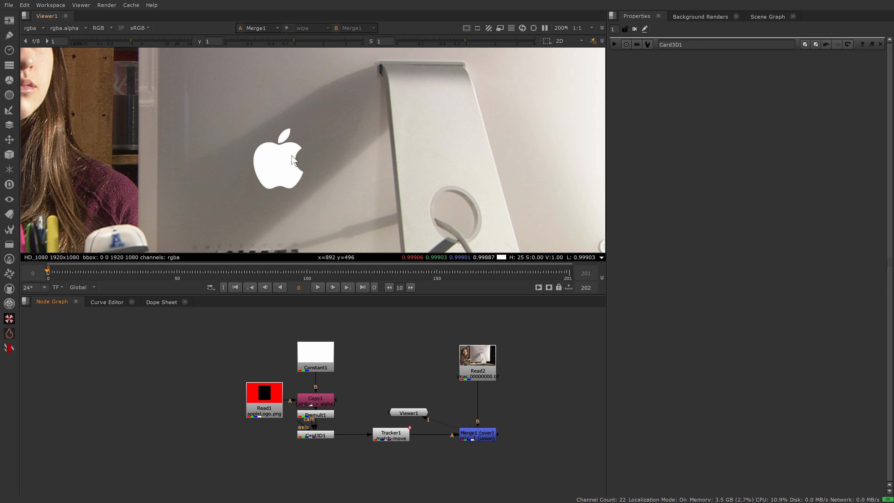
double_click(480, 436)
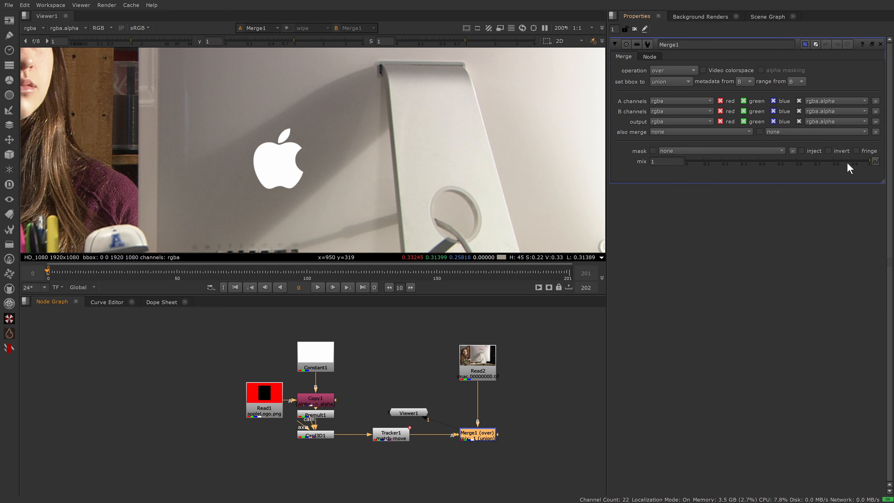
drag(840, 166, 717, 169)
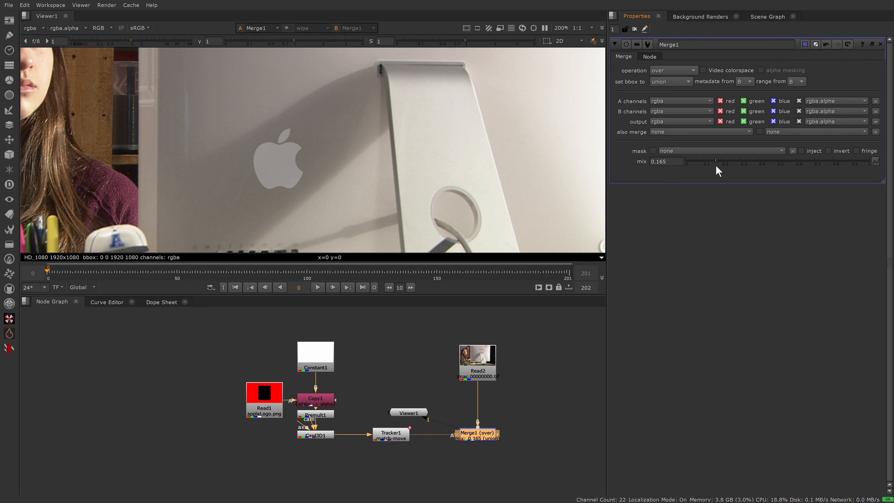
Step: Compare the logo's edges with the iMac's ports, add a Blur node after the Card3D, and align the Tracker and Merge with it
key(f)
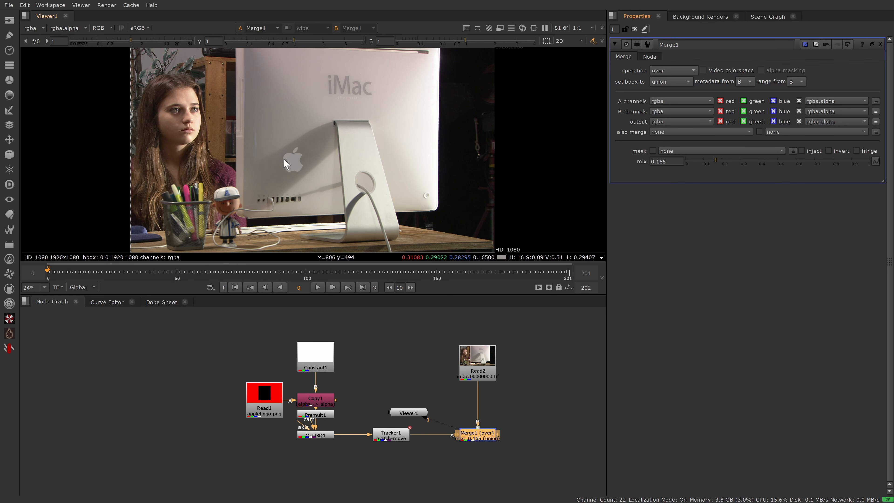
scroll(310, 141, up, 7)
middle_drag(336, 88, 363, 50)
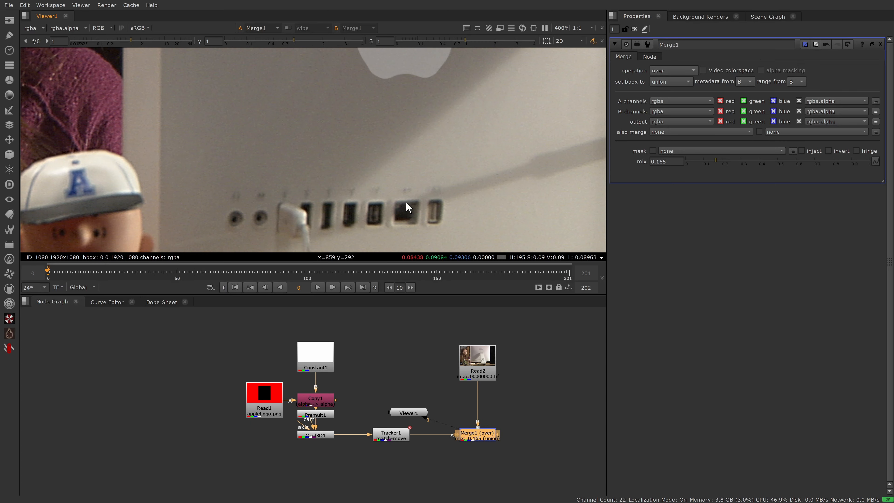
middle_drag(414, 110, 420, 200)
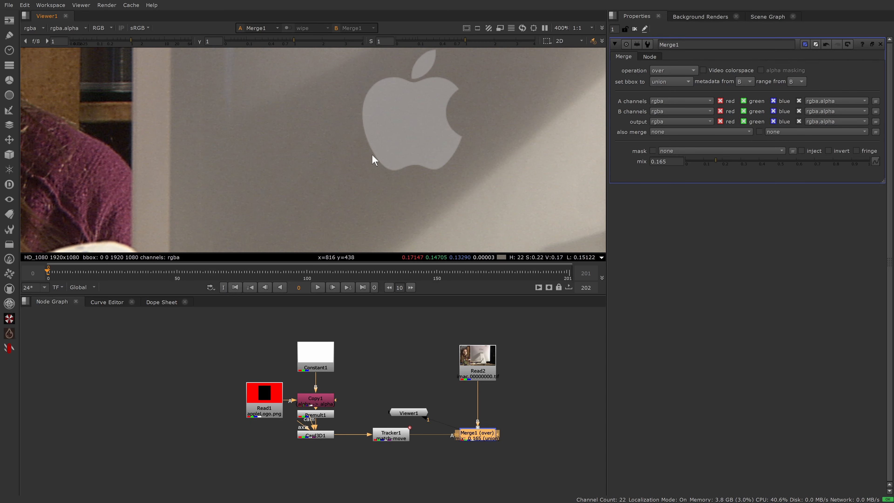
scroll(366, 139, up, 4)
click(309, 436)
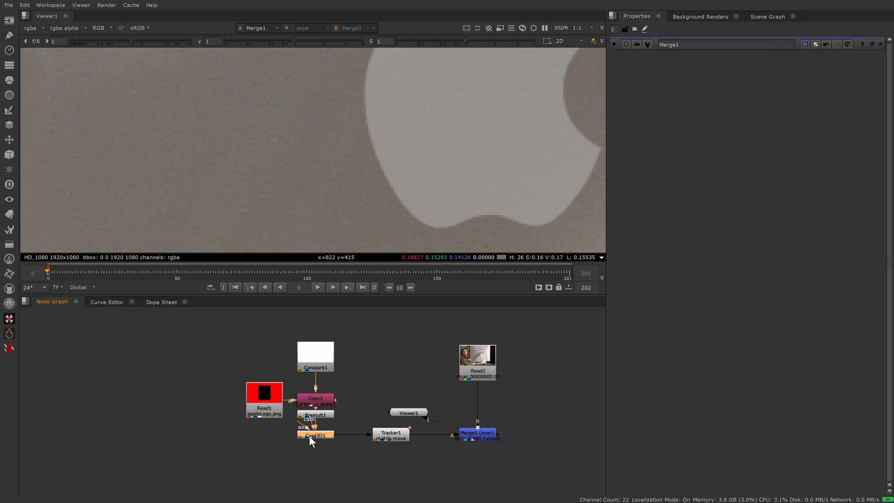
key(b)
drag(538, 460, 358, 421)
drag(388, 442, 388, 459)
click(314, 454)
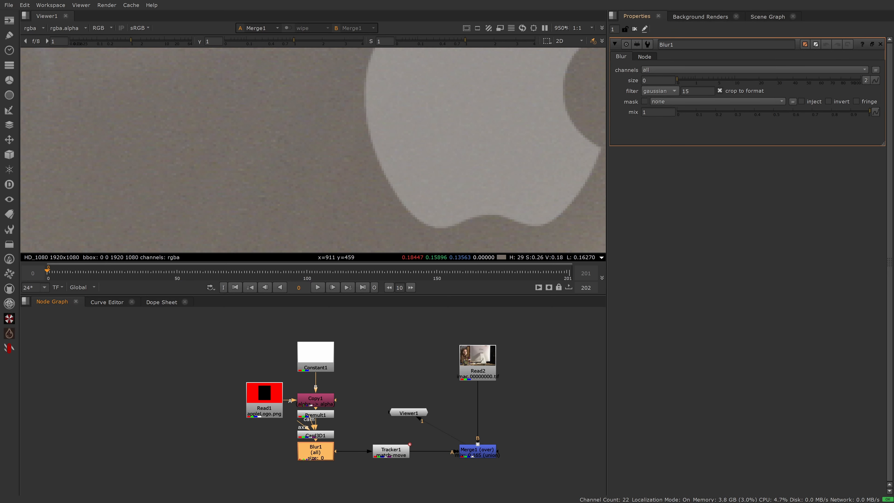
Step: Set the Blur node's size to 4 to soften the logo's edges, and play back the whole composite
drag(678, 80, 716, 80)
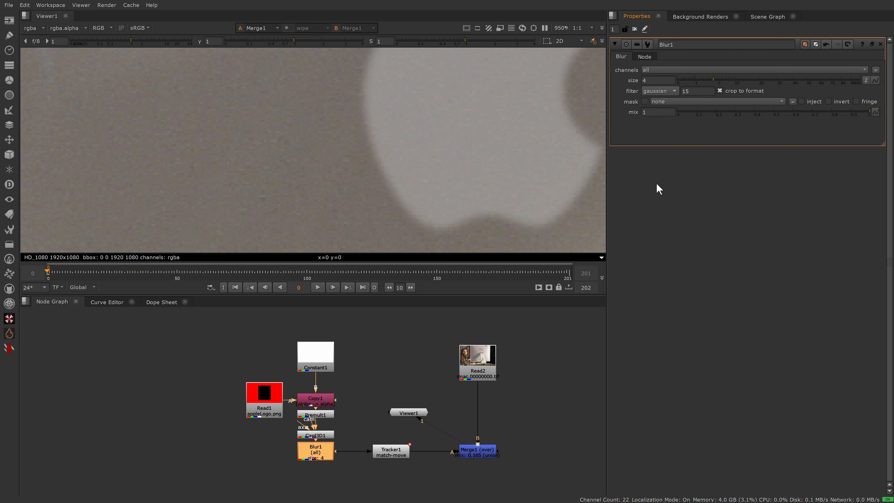
key(f)
key(l)
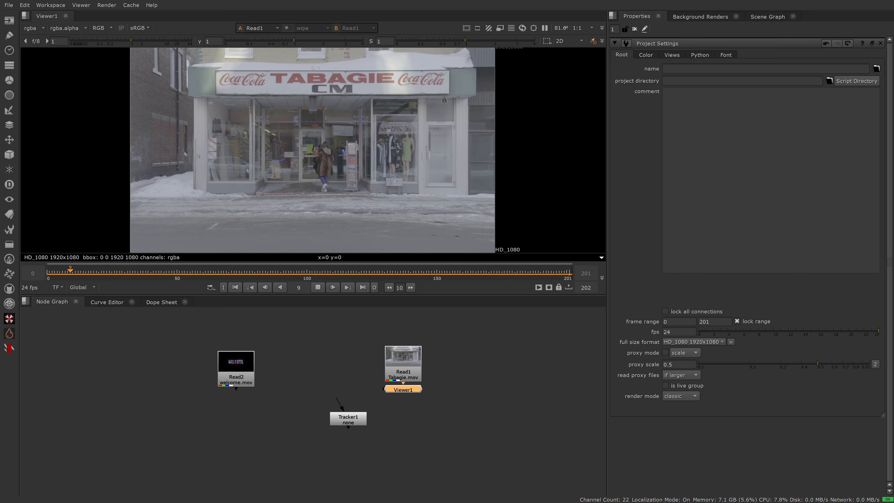
Step: Connect the Tracker node below the Tabagie.mov Read node, view its output, and open its empty track list
click(318, 287)
drag(362, 423, 412, 434)
drag(396, 391, 329, 405)
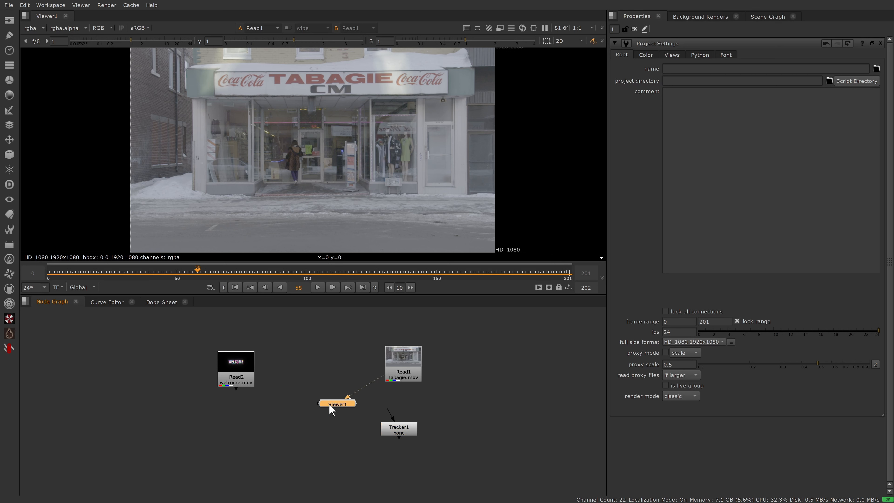
drag(401, 405, 403, 374)
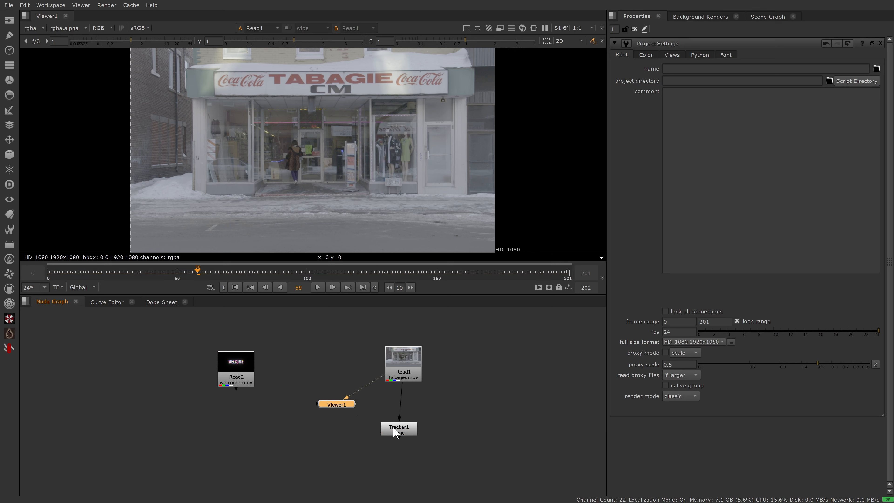
drag(394, 428, 400, 409)
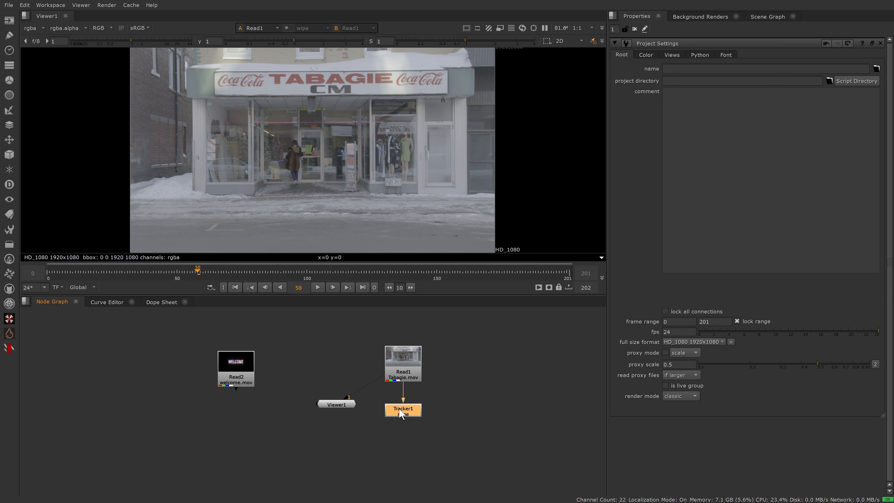
key(1)
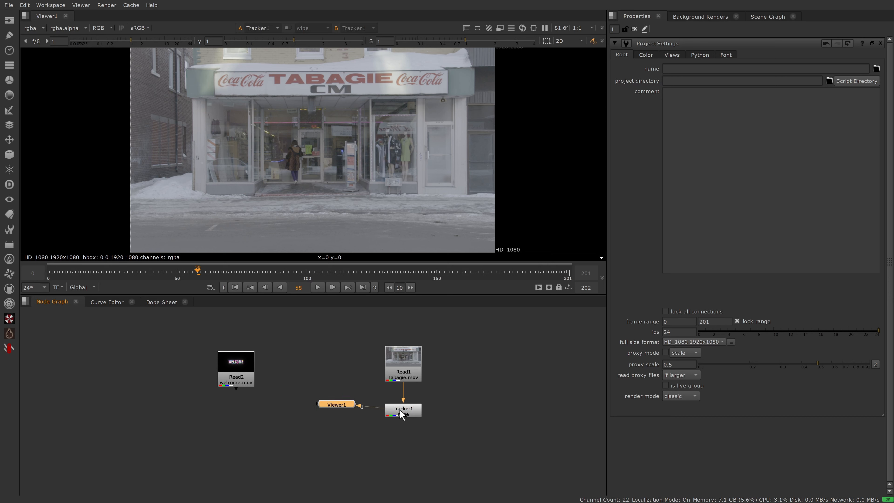
double_click(402, 412)
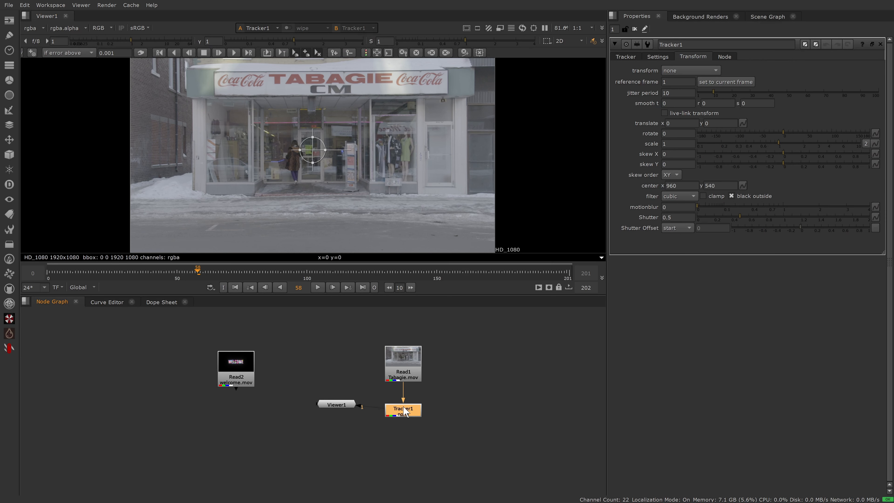
click(624, 58)
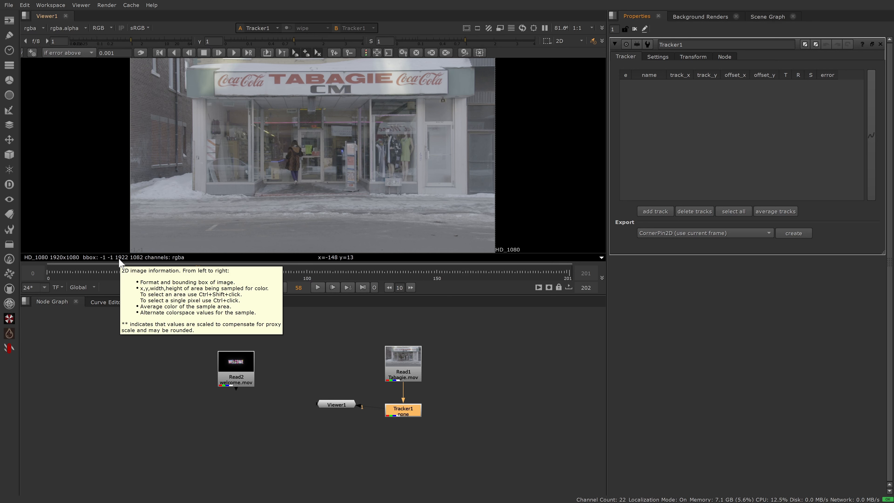
Step: Add a track at frame 0 on the upper-left corner of the storefront's right display window, track it to frame 201 and check it
drag(77, 272, 46, 266)
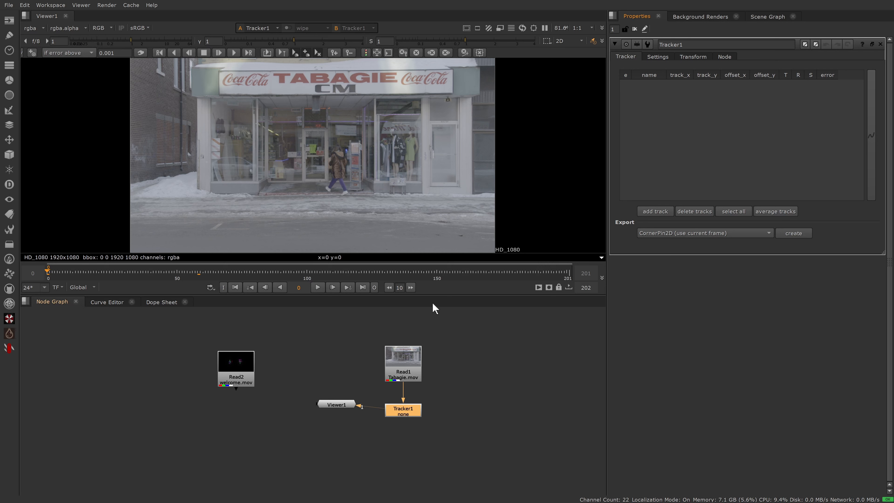
click(656, 212)
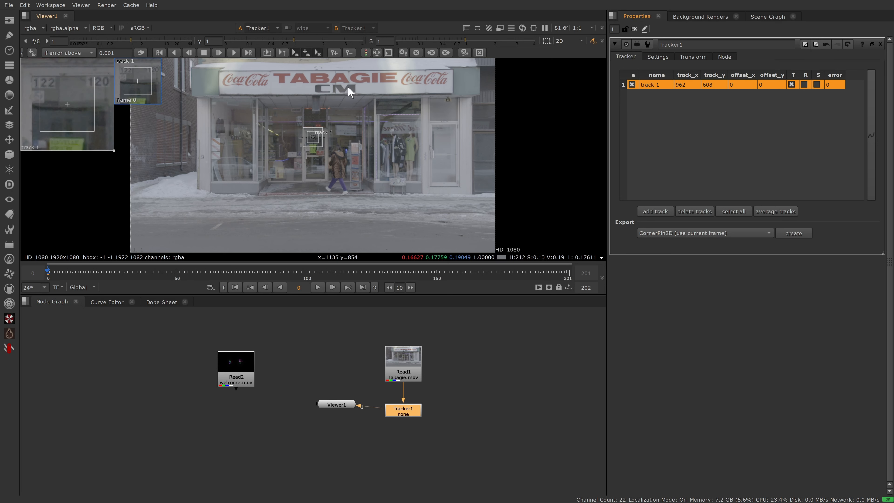
drag(312, 137, 379, 86)
scroll(381, 105, up, 8)
scroll(379, 86, down, 6)
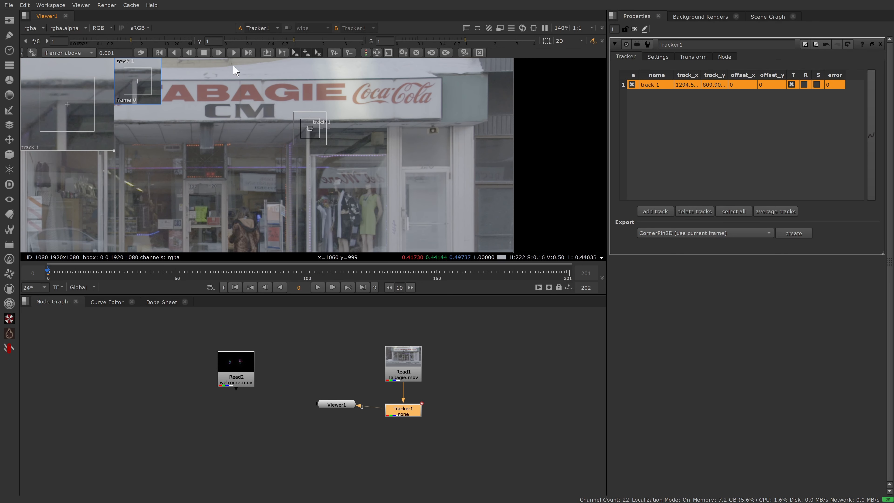
click(233, 53)
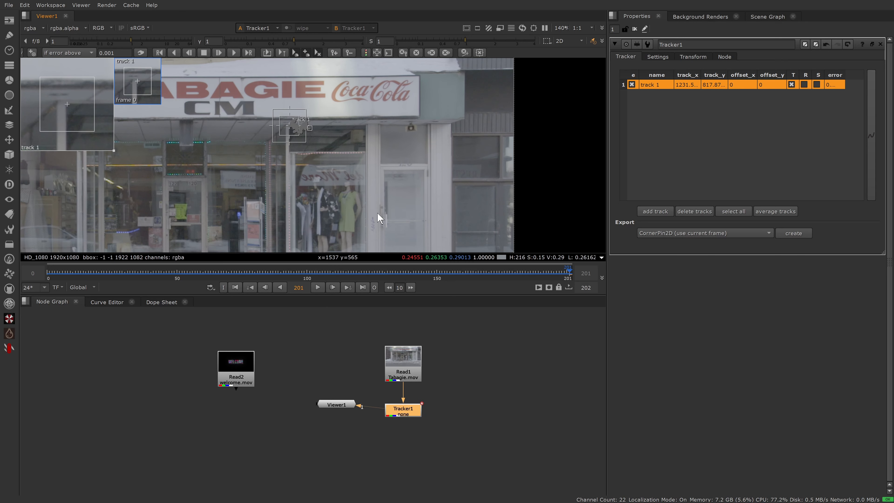
drag(67, 273, 554, 275)
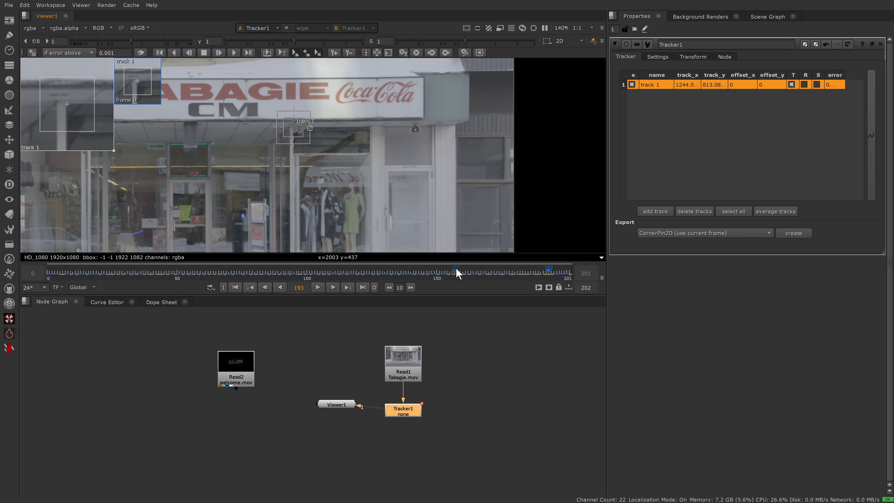
Step: Add a second track at frame 0 on the lower-right corner of the window's dark upper panel and track it to frame 201
key(Home)
click(656, 212)
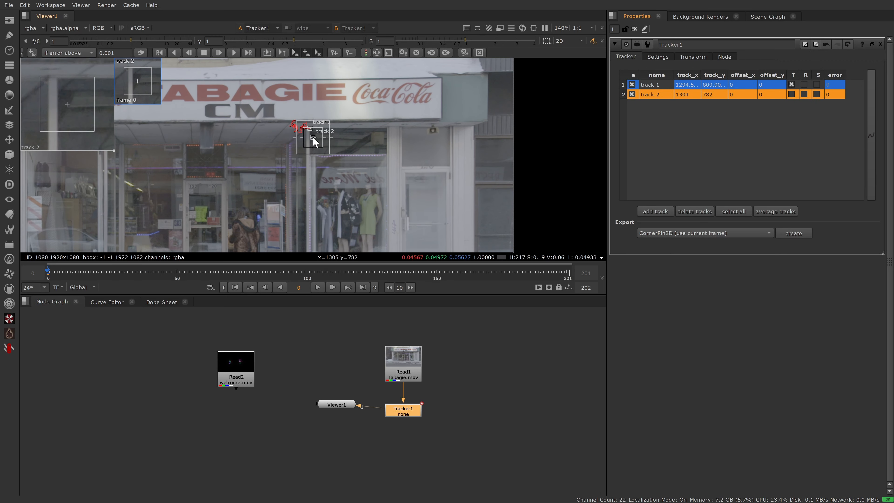
drag(313, 140, 387, 158)
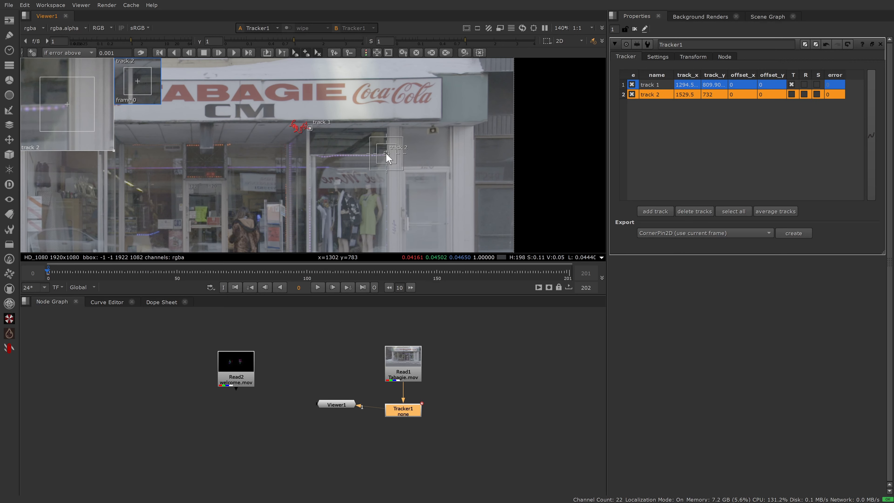
click(233, 53)
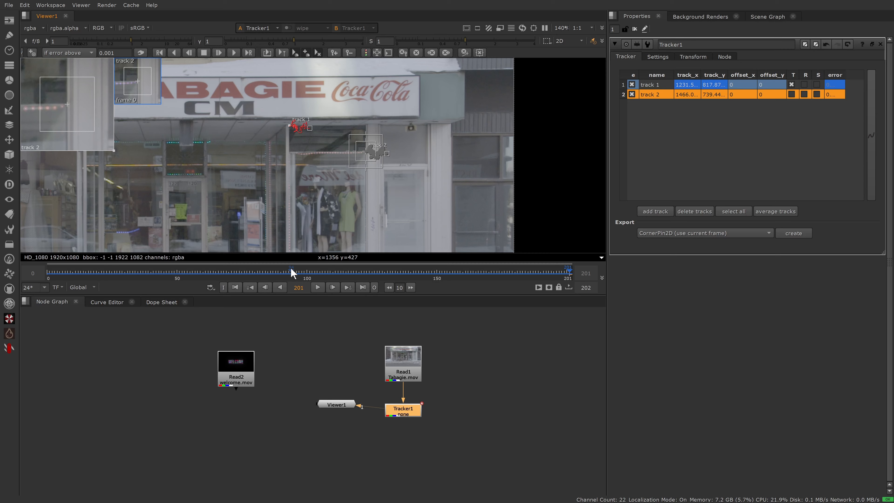
drag(293, 272, 59, 263)
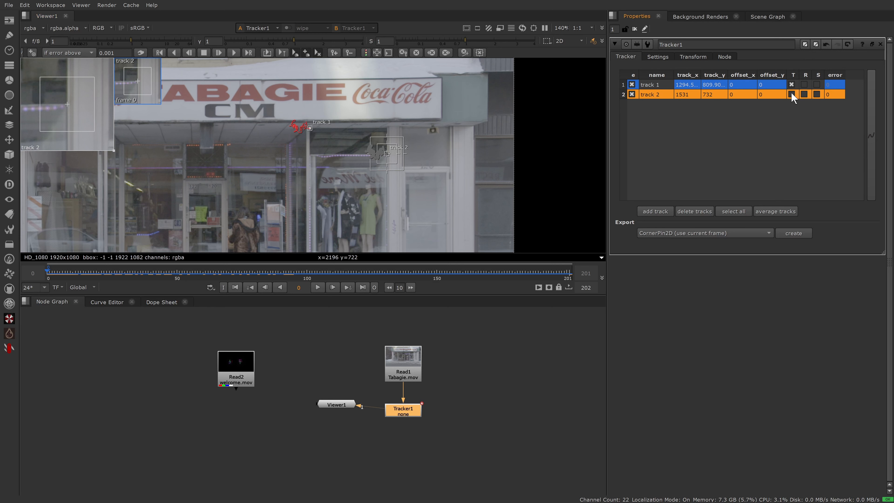
Step: Enable translation, rotation and scale for both tracks
click(804, 85)
click(804, 94)
click(816, 84)
click(816, 94)
Step: Disconnect the Tracker from the storefront footage and set its transform to match-move with reference frame 0
drag(398, 415, 288, 438)
click(693, 57)
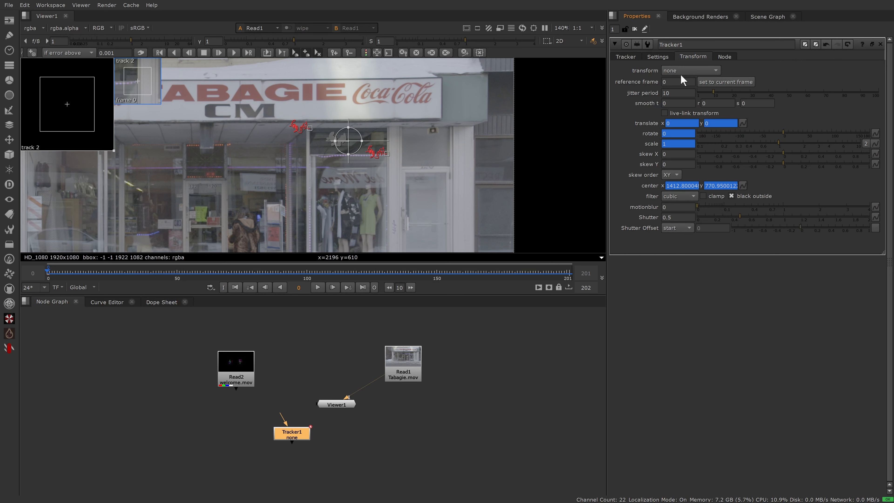
click(680, 71)
click(686, 101)
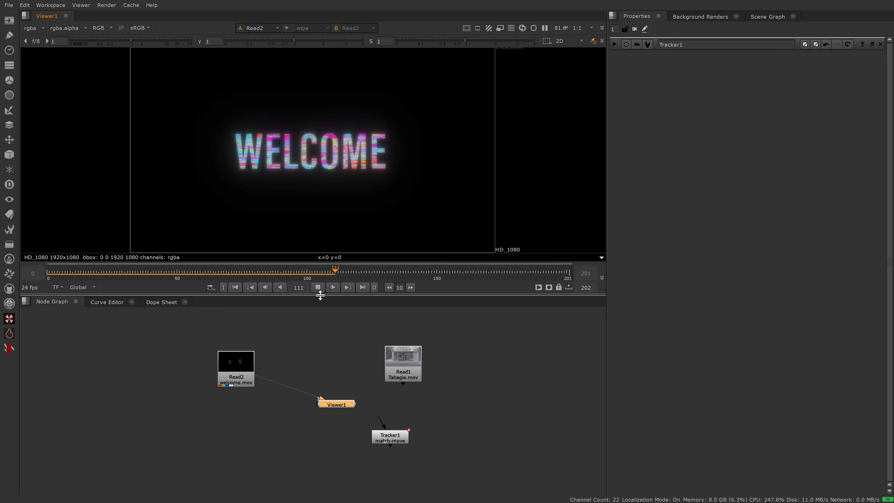
Step: Stop playback, view the Tabagie.mov storefront footage, and move the Viewer node below and beside its Read node
click(318, 287)
click(403, 362)
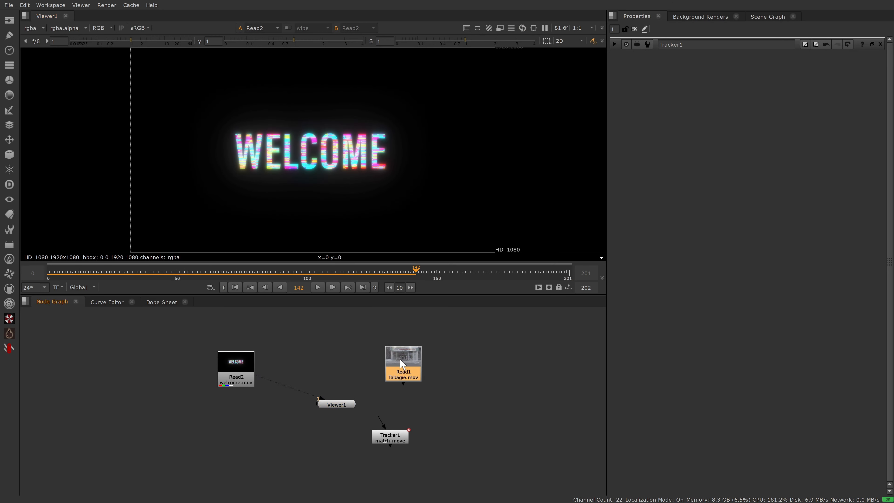
key(1)
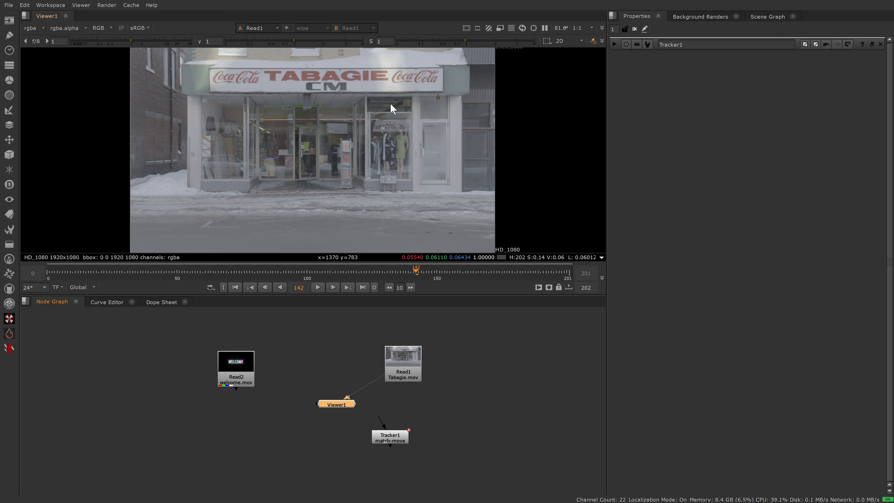
drag(336, 404, 451, 401)
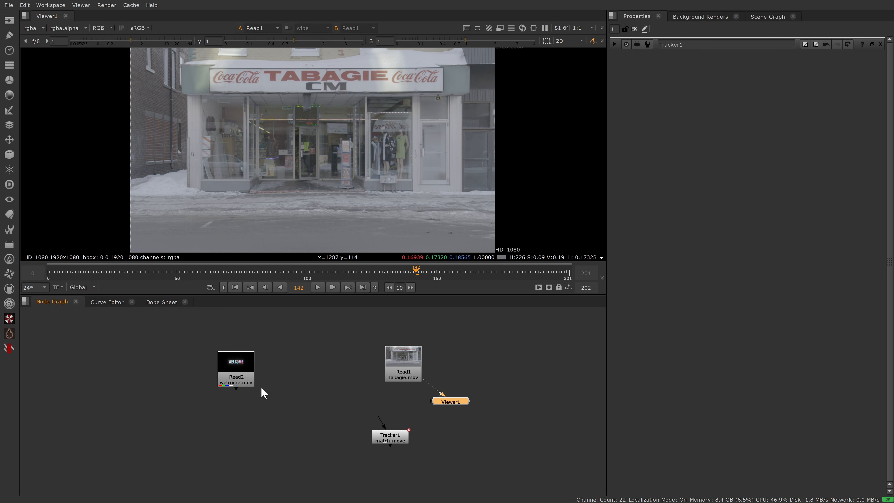
Step: View the welcome.mov clip and compare its colour image with its alpha channel
drag(232, 370, 242, 386)
key(1)
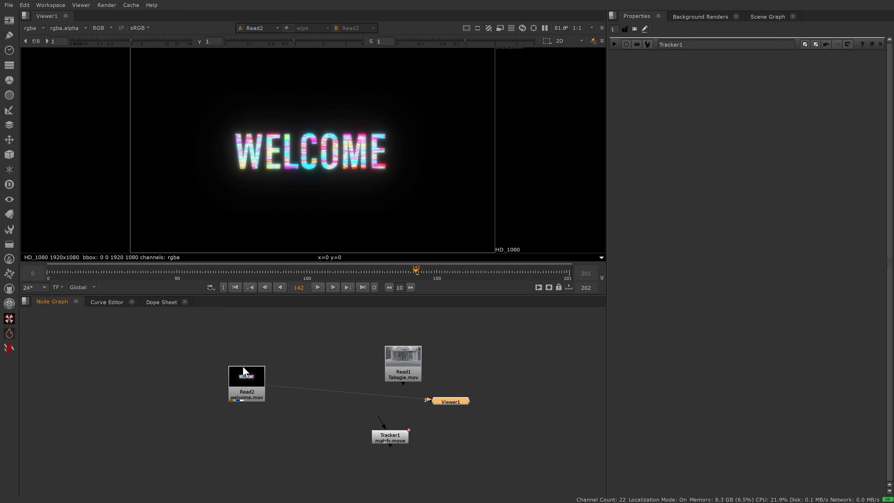
key(a)
key(a)
key(a)
key(a)
key(a)
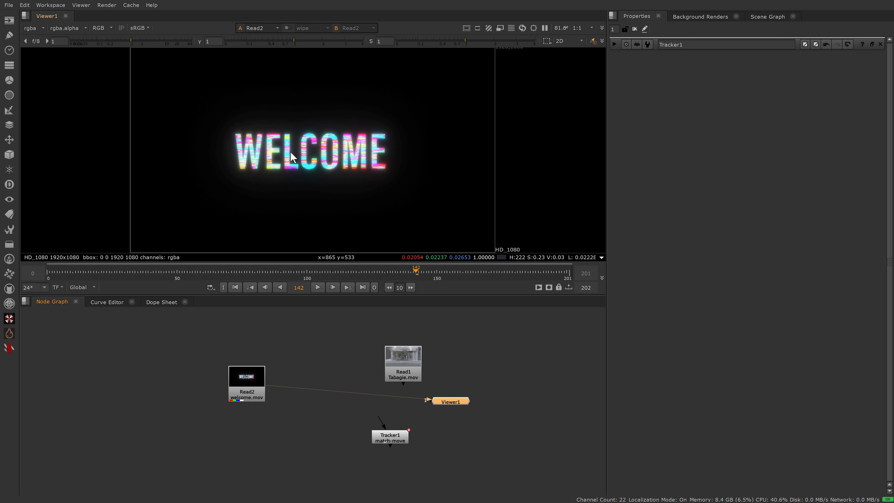
key(a)
key(a)
key(a)
Step: Add a Keyer node with a luminance key after welcome.mov and inspect the resulting alpha channel
click(246, 393)
key(Tab)
text(keyer)
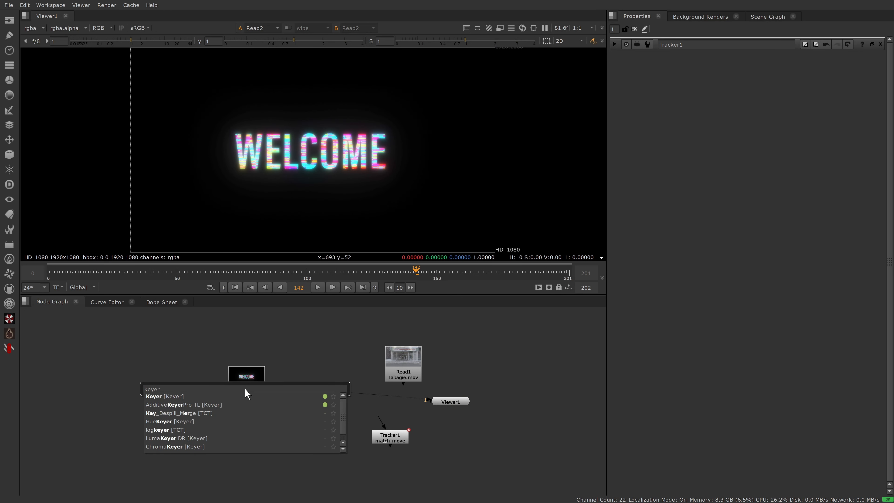
key(Return)
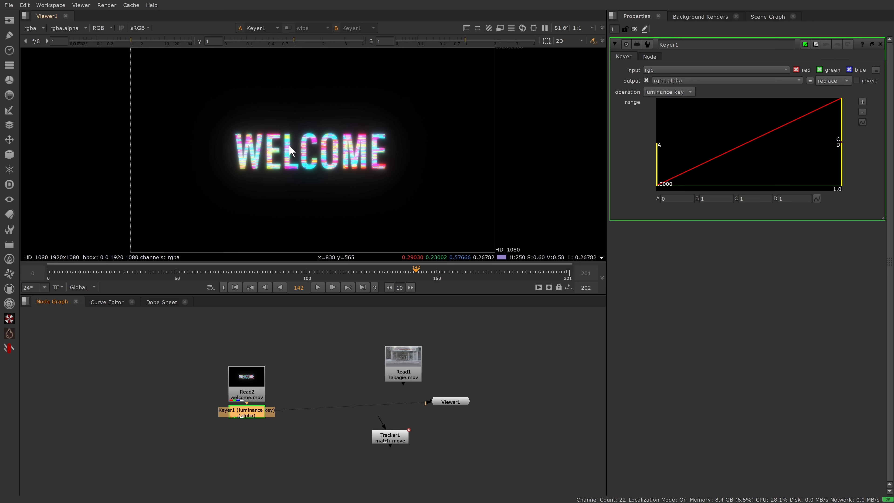
key(a)
key(a)
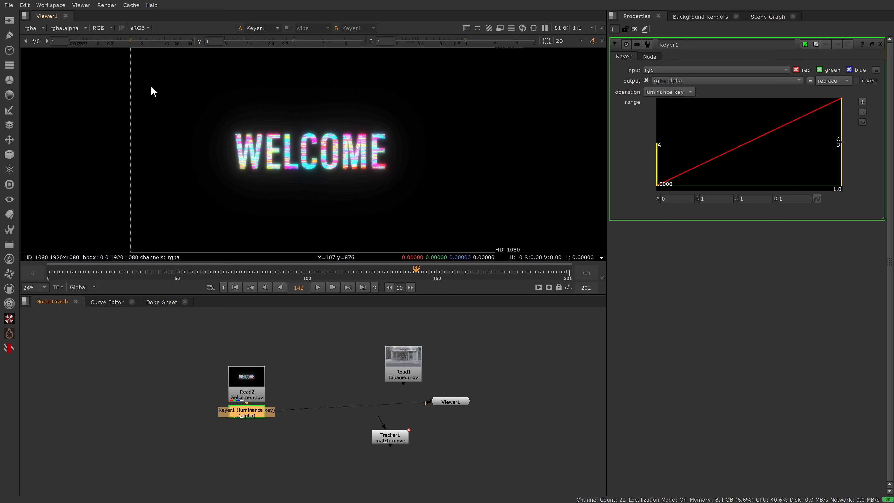
key(a)
key(a)
Step: Add a Transform node after the Keyer, and connect the match-move Tracker to its output
key(t)
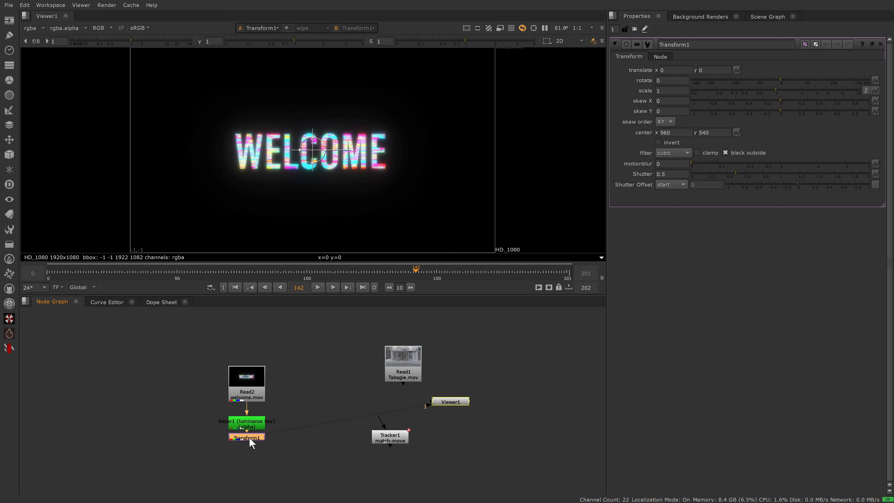
drag(246, 437, 247, 455)
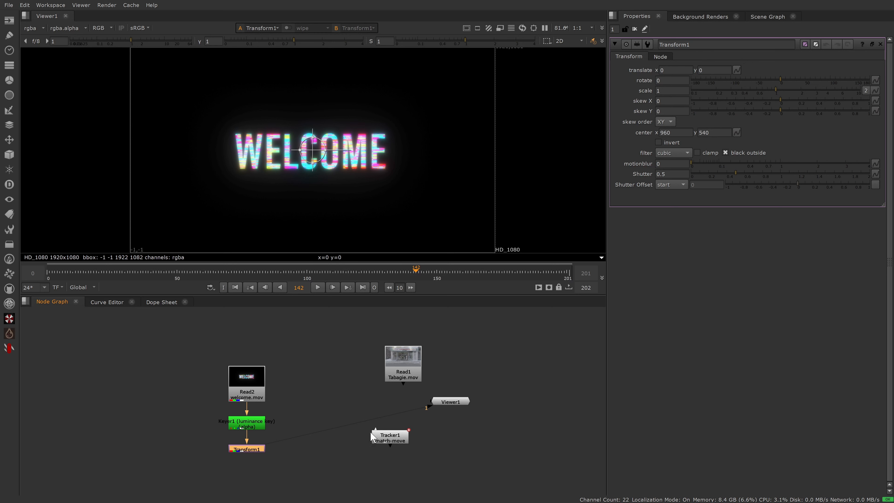
drag(372, 437, 248, 451)
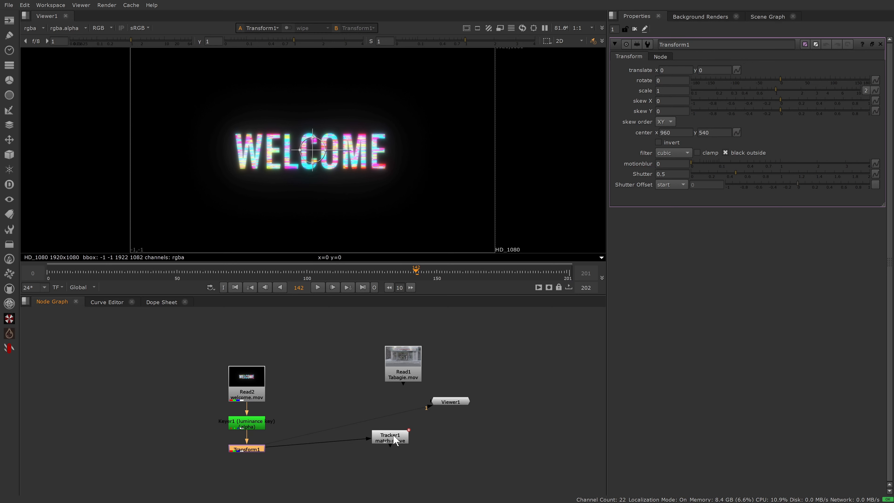
drag(396, 440, 332, 452)
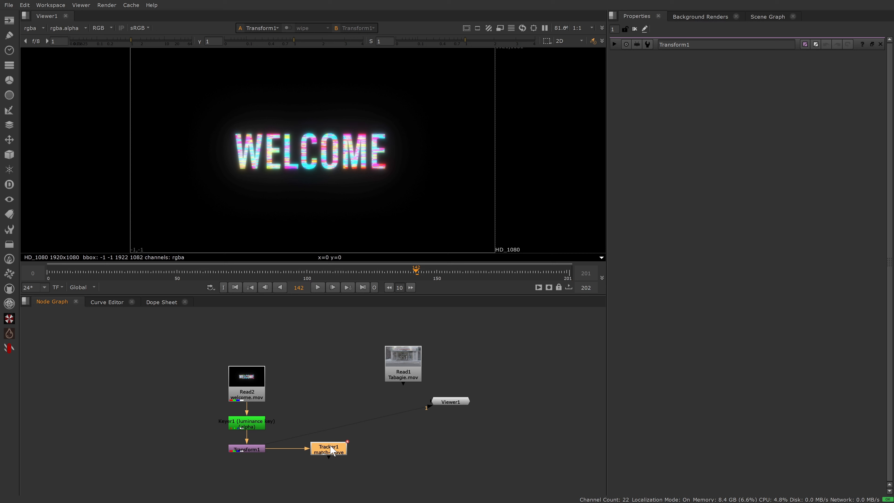
Step: Merge the Tracker's output over the Tabagie.mov footage as the B input and view the composite
key(m)
drag(405, 452, 422, 453)
drag(417, 404, 419, 375)
double_click(408, 449)
key(1)
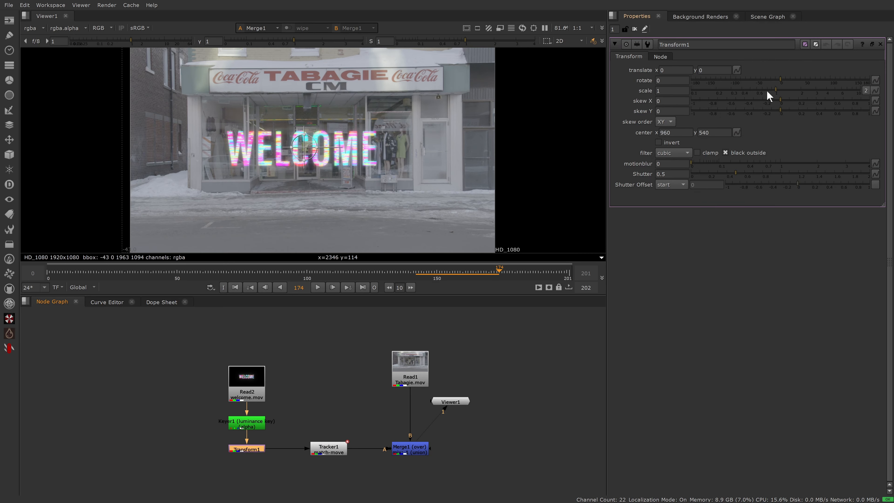
Step: Scale the WELCOME sign to 0.21 and move it to about x 454, y 232 on the dark panel above the right display window
drag(769, 92, 730, 92)
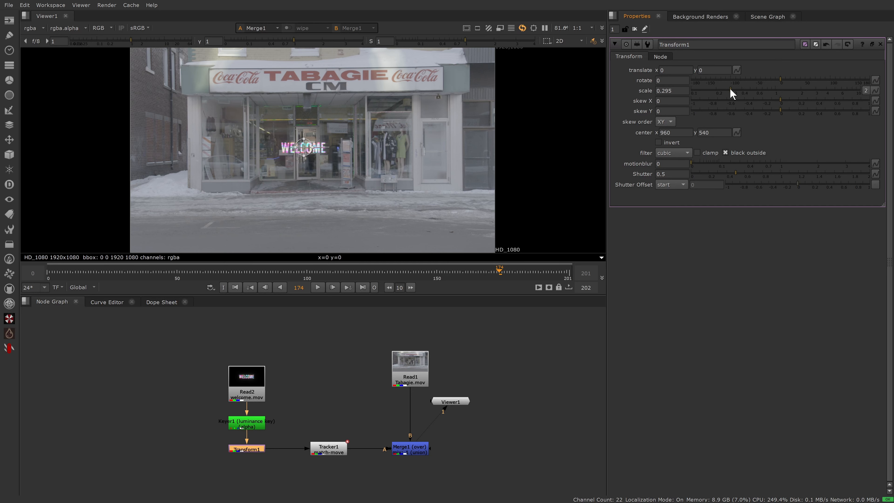
drag(307, 140, 388, 101)
scroll(386, 101, up, 5)
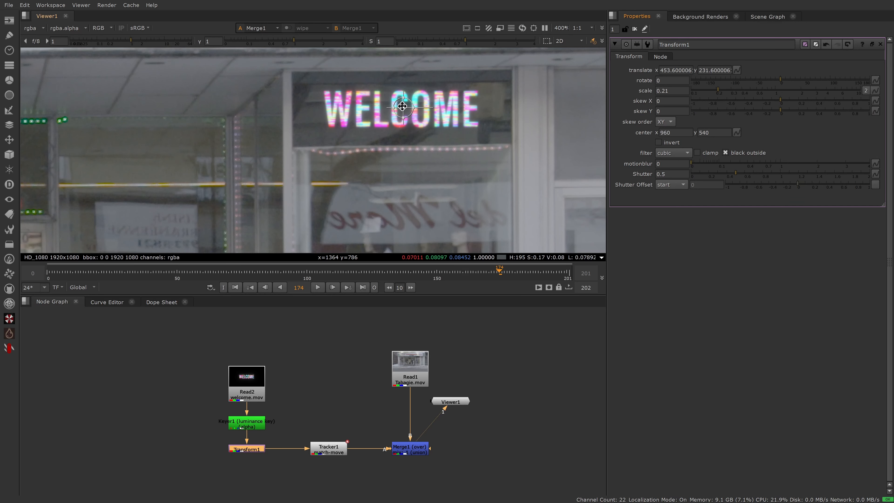
drag(403, 109, 405, 107)
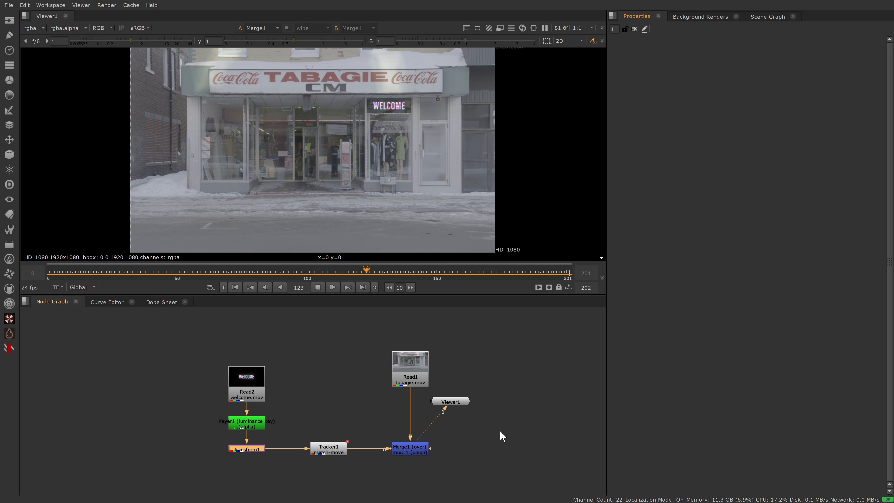
Step: Open the match-move Tracker node's properties on its list of tracks
double_click(329, 450)
click(626, 57)
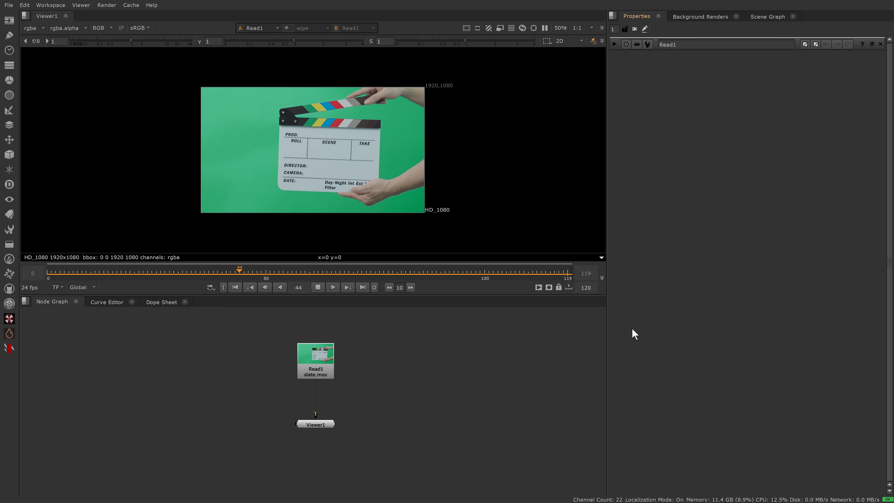
Step: Add a Tracker node after the slate.mov Read node and place it just below
click(314, 370)
key(Tab)
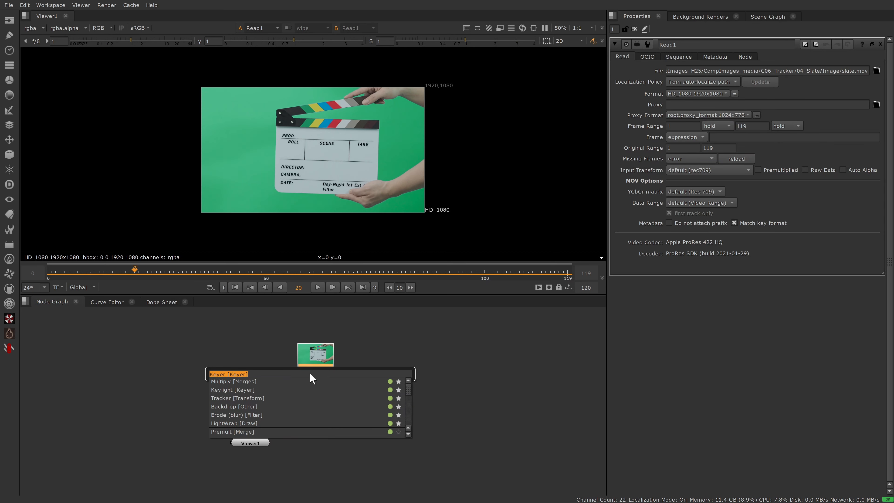
text(track)
key(Return)
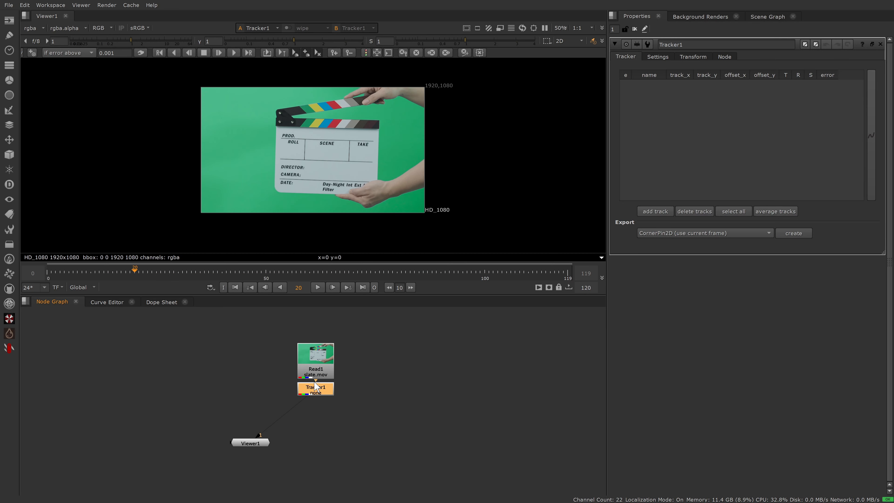
drag(316, 387, 314, 395)
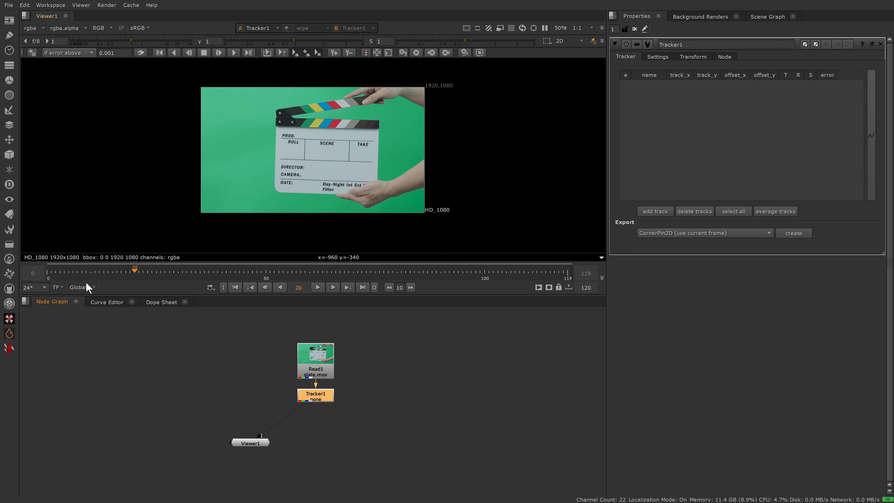
Step: From frame 0, add a track on the P of PROD. on the slate at x 676, y 645 and track it forward
key(Home)
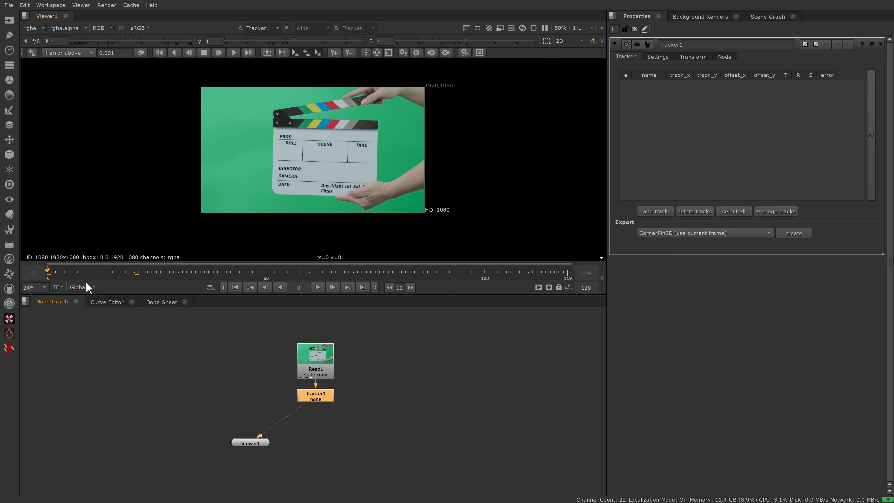
click(655, 211)
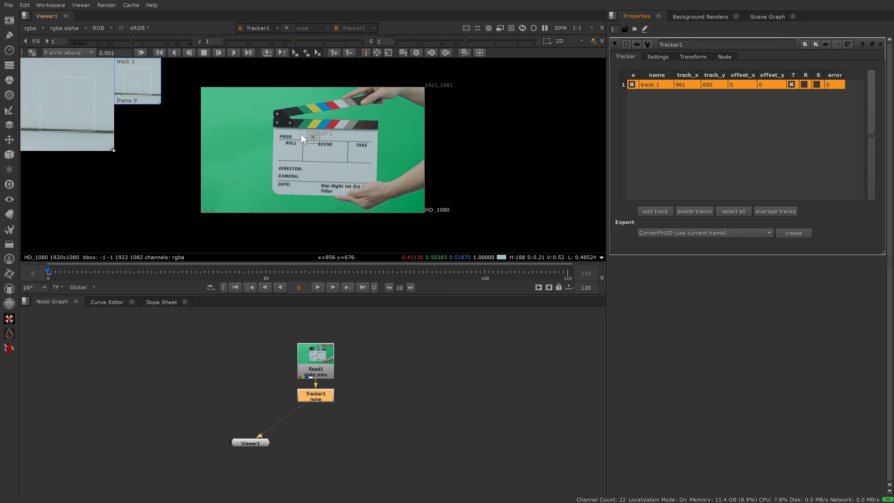
scroll(303, 139, up, 5)
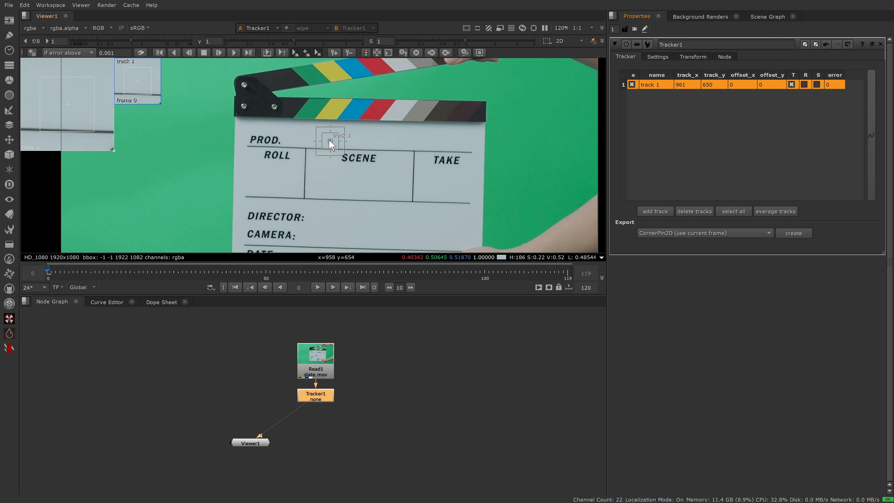
mouse_move(330, 143)
mouse_down()
mouse_move(311, 157)
mouse_move(275, 159)
mouse_move(252, 146)
mouse_up()
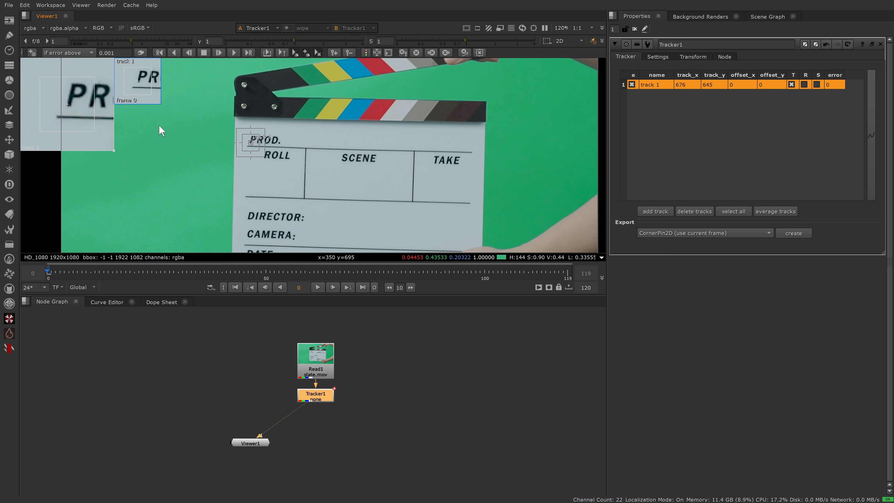
click(233, 52)
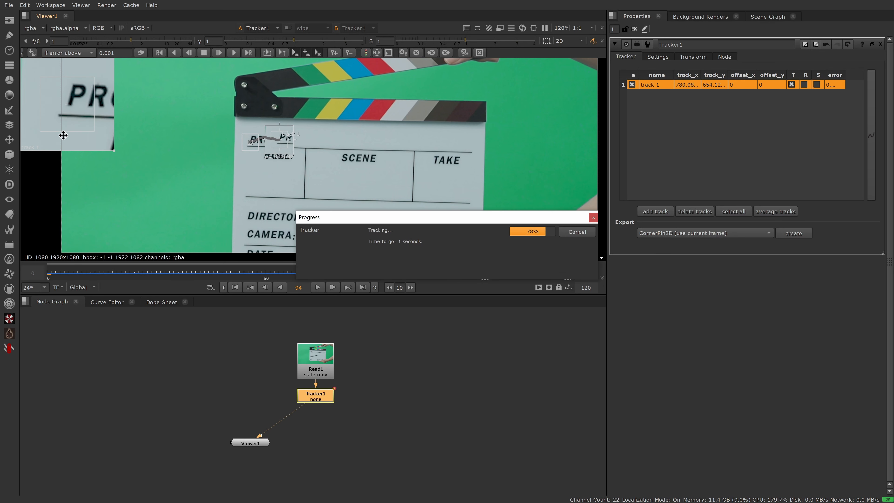
Step: Enlarge the track 1 zoom window, correct the point's position on the P of PROD. at frame 112, and play back the track
drag(405, 274, 533, 272)
drag(114, 151, 187, 224)
key(Right)
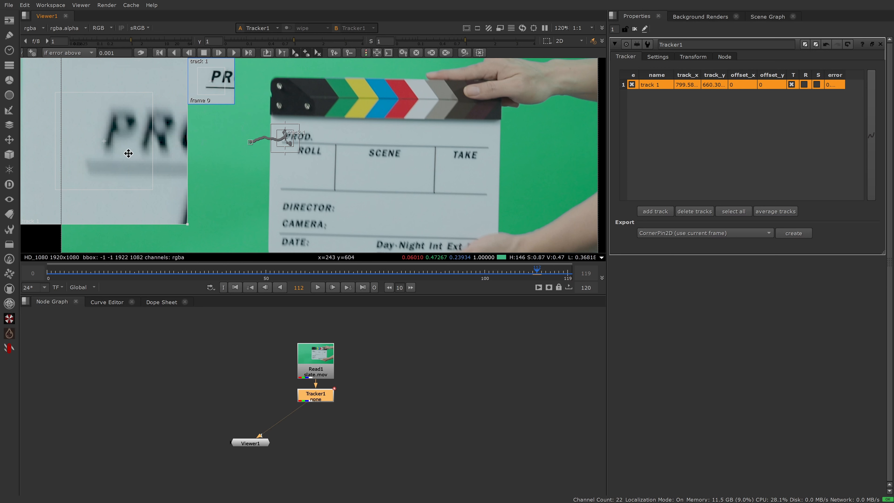
drag(124, 150, 123, 147)
click(317, 287)
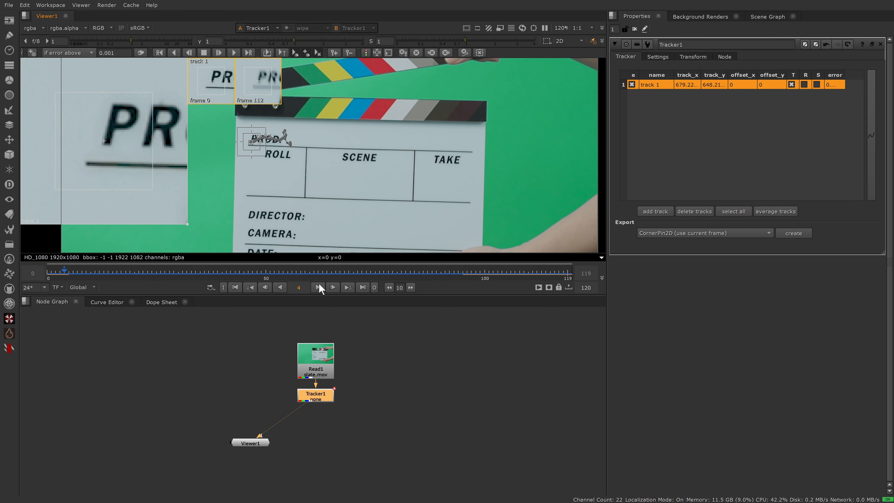
drag(134, 271, 118, 271)
Step: From frame 0, add a second track on the E of TAKE at x 1421.5, y 581.5 and track it forward
key(Home)
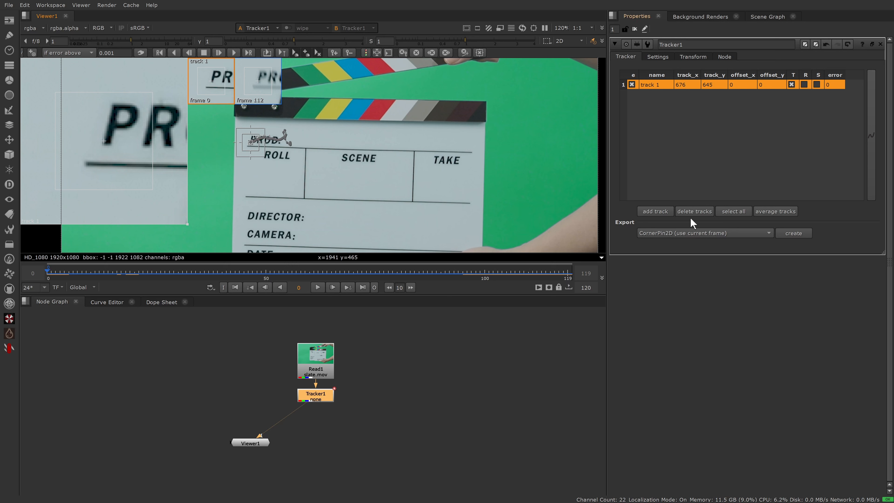
click(655, 212)
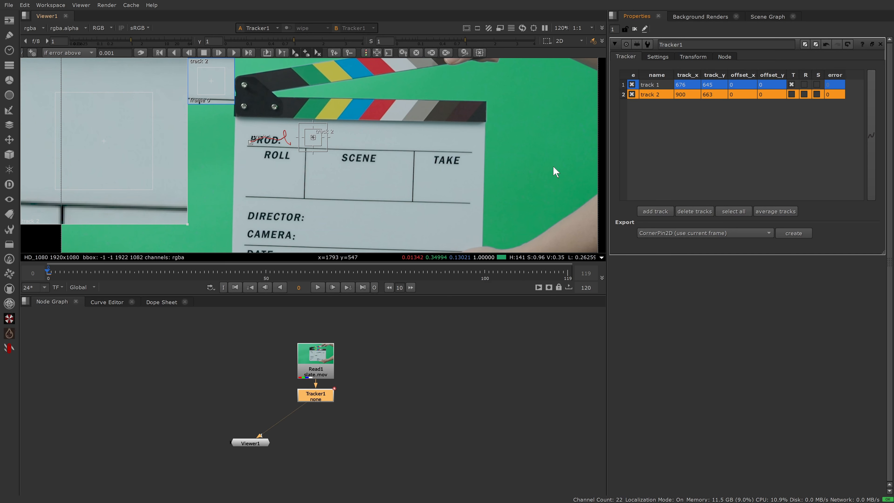
scroll(352, 141, down, 5)
scroll(325, 126, up, 1)
scroll(325, 125, up, 4)
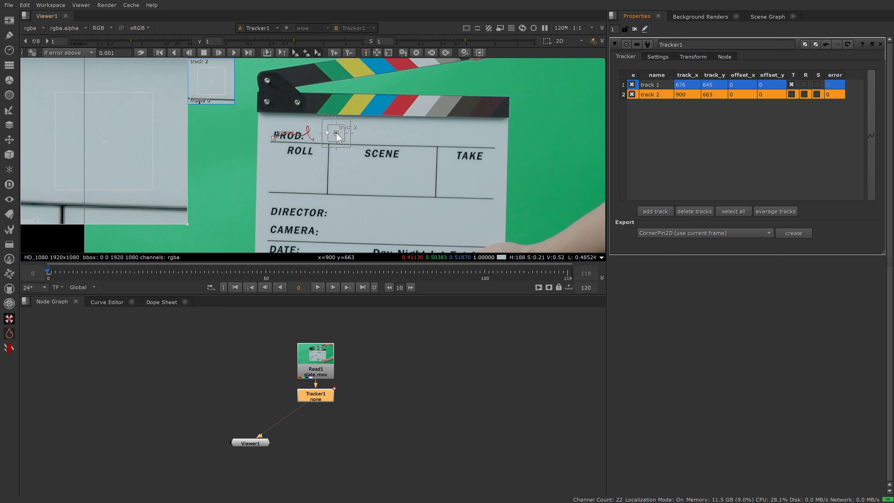
drag(339, 140, 485, 161)
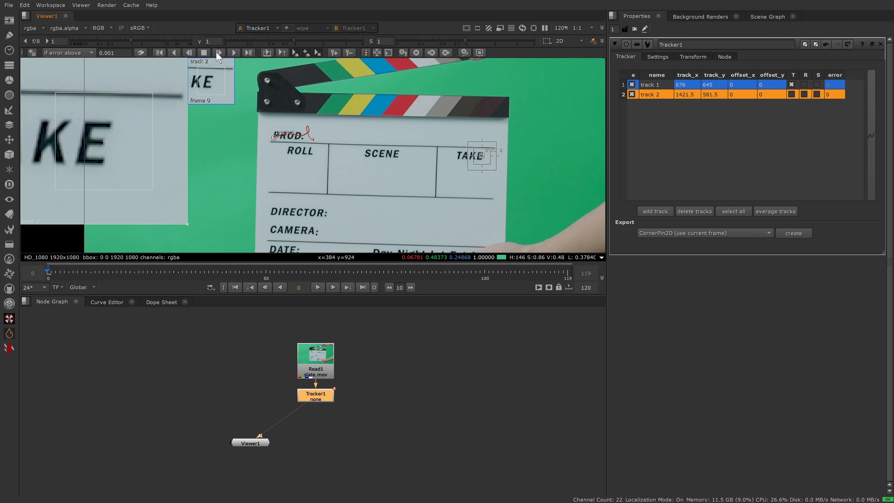
click(233, 53)
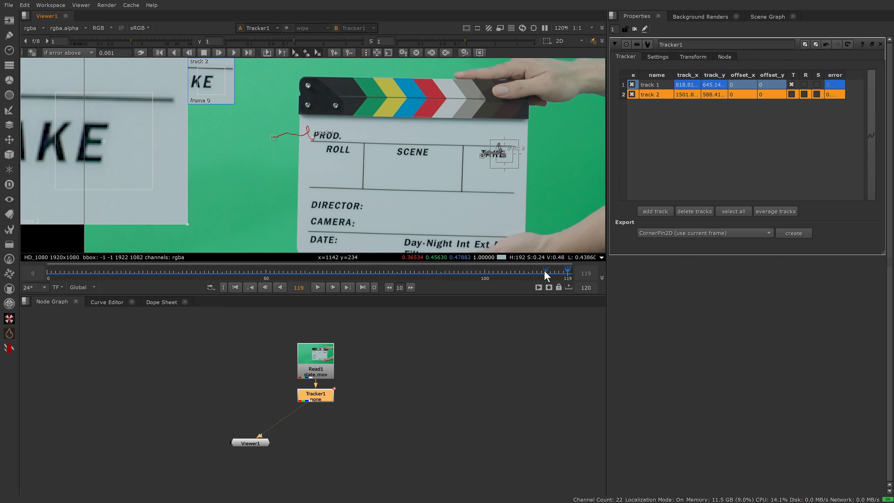
Step: Check frame by frame how track 2 follows the TAKE lettering through the blurred frames near the clip's end
click(541, 272)
drag(541, 271, 515, 272)
key(Right)
key(Right)
key(Right)
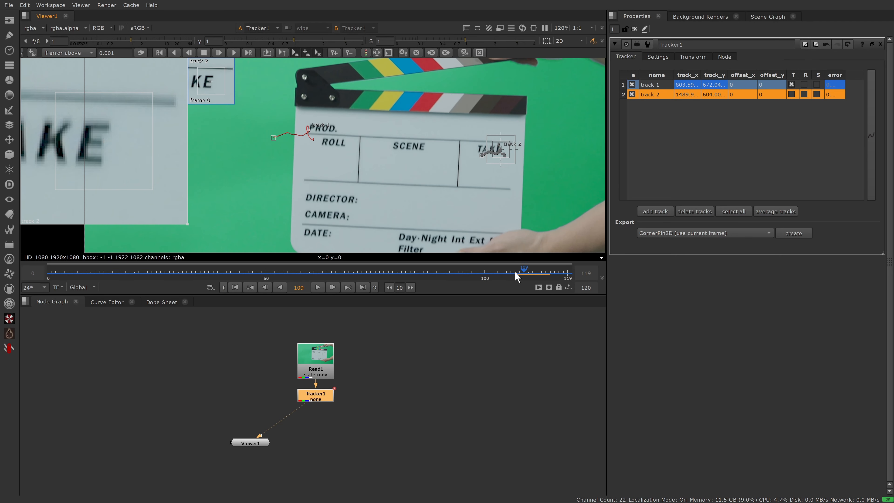
key(Right)
key(Right)
key(Right)
key(Right)
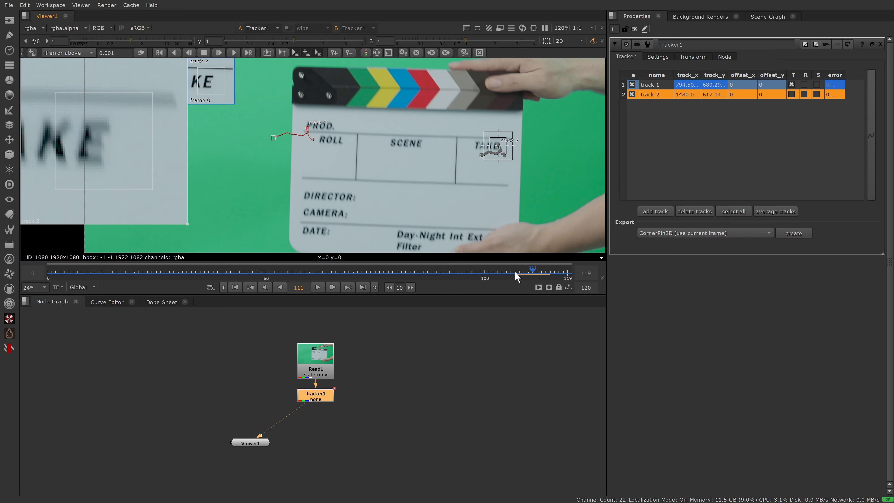
Step: At frame 0, enable translation, rotation and scale for both track 1 and track 2
key(Home)
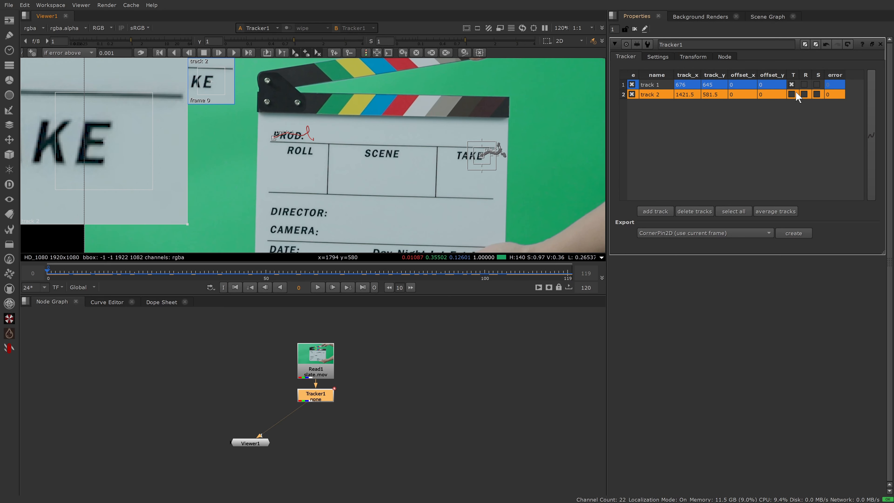
click(792, 95)
click(804, 85)
click(804, 94)
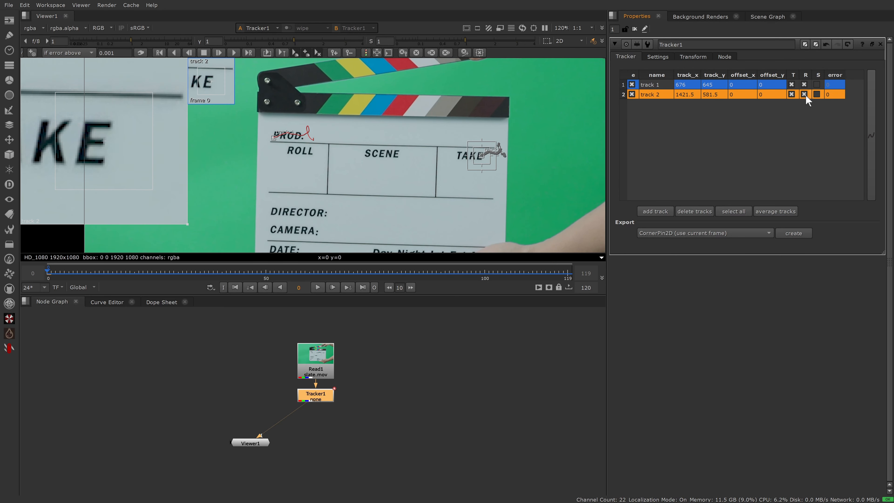
click(818, 85)
click(817, 95)
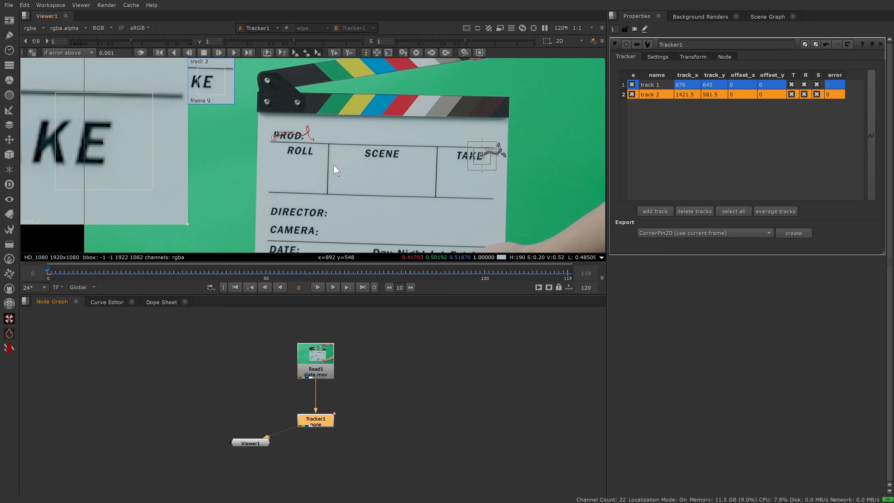
Step: Detach the Tracker from the slate.mov footage, set its transform to match-move and place it beside the Viewer node
key(f)
drag(314, 418, 360, 421)
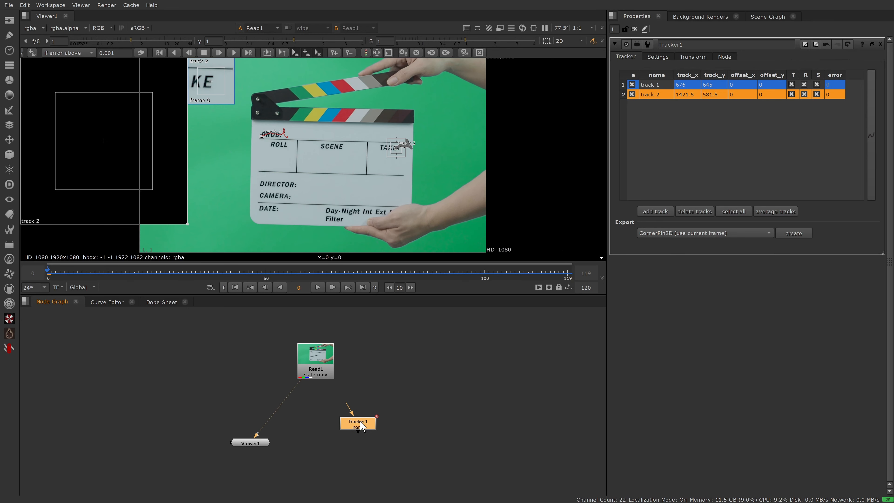
click(684, 56)
click(685, 70)
click(687, 90)
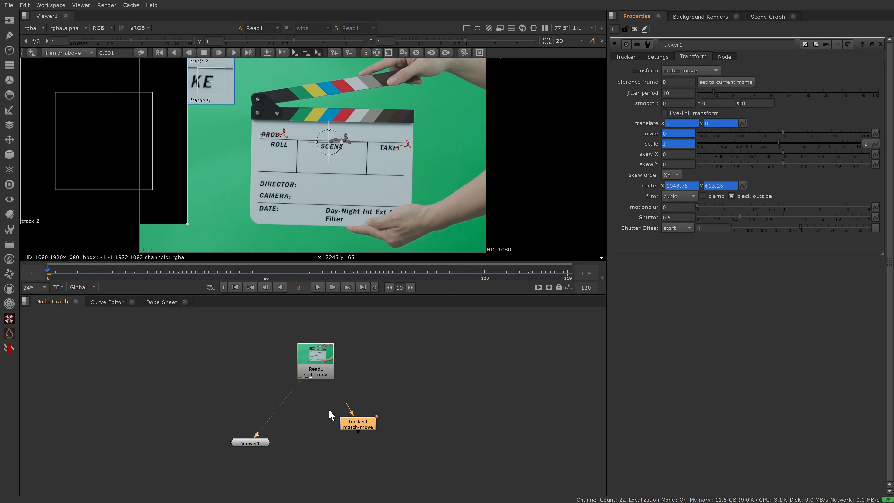
drag(347, 426, 332, 444)
drag(332, 443, 338, 443)
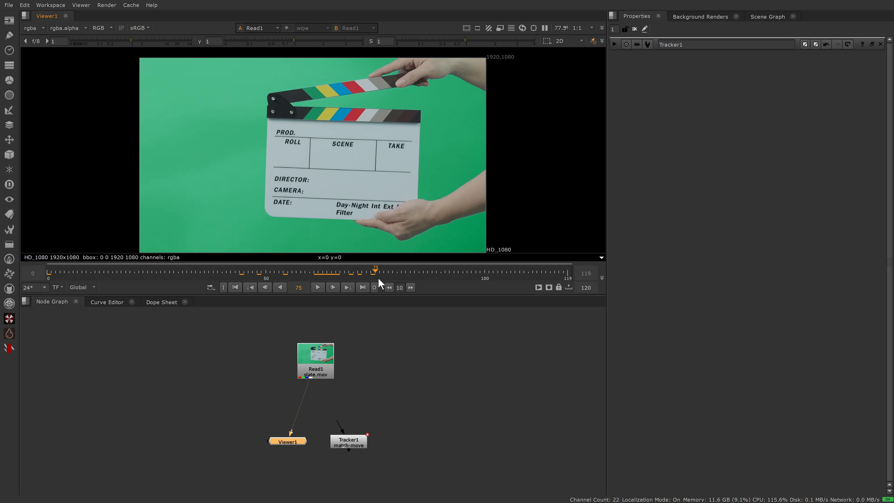
Step: Go to frame 77 and add an unconnected RotoPaint node beside the slate.mov Read node
mouse_move(378, 279)
mouse_down()
mouse_move(398, 277)
mouse_move(385, 276)
mouse_up()
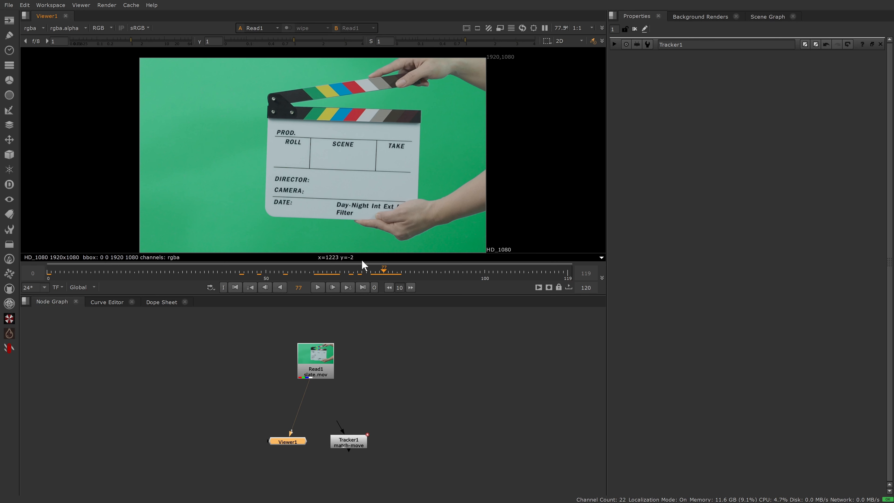
click(220, 405)
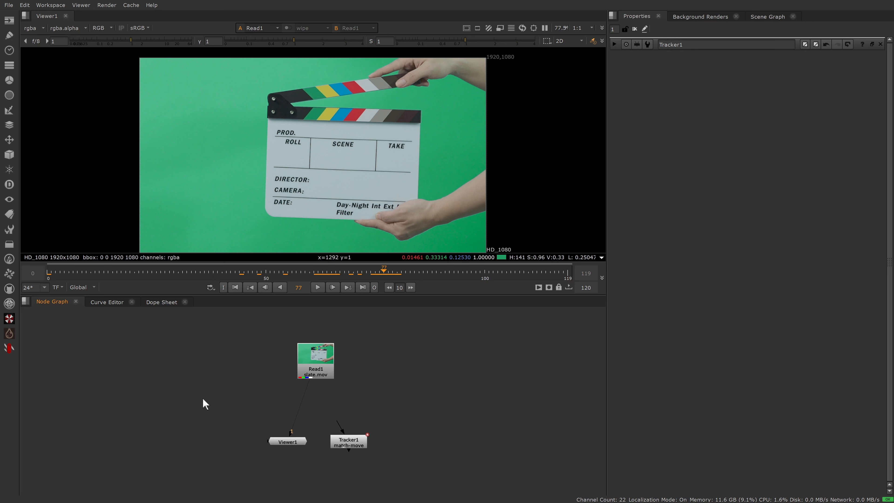
key(p)
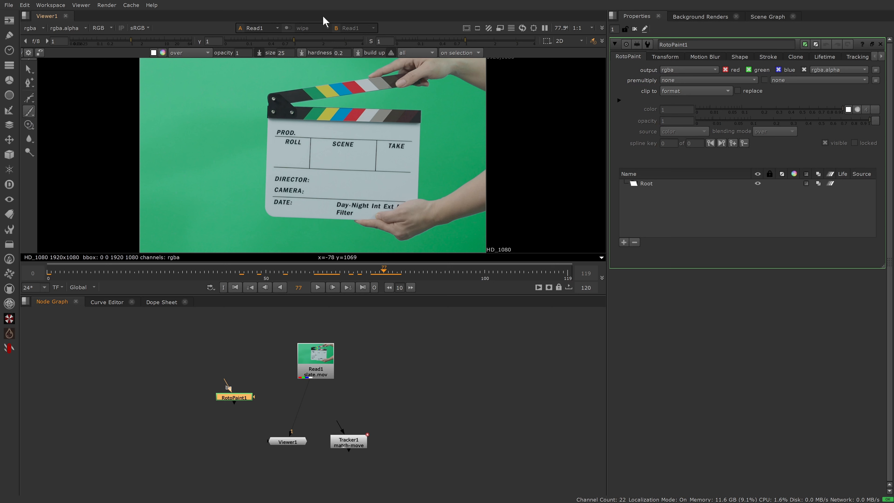
Step: Try the single-frame lifetime for brush strokes and restore the lifetime to all frames
click(420, 53)
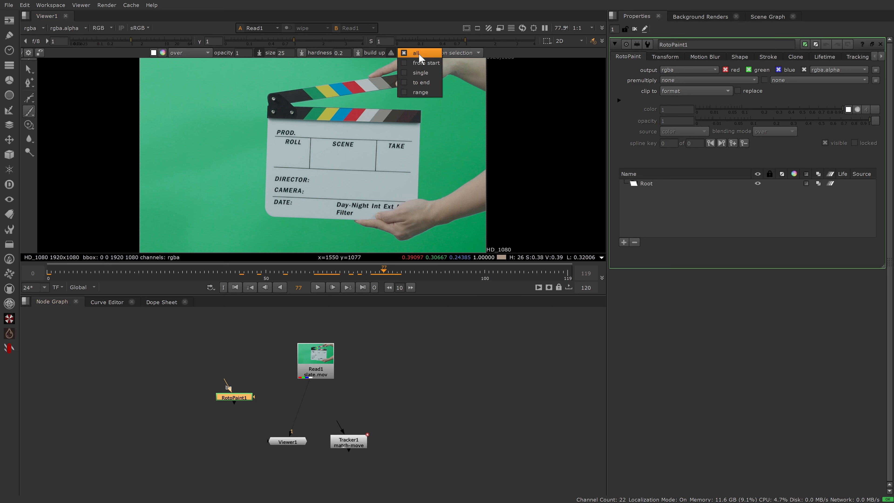
click(421, 73)
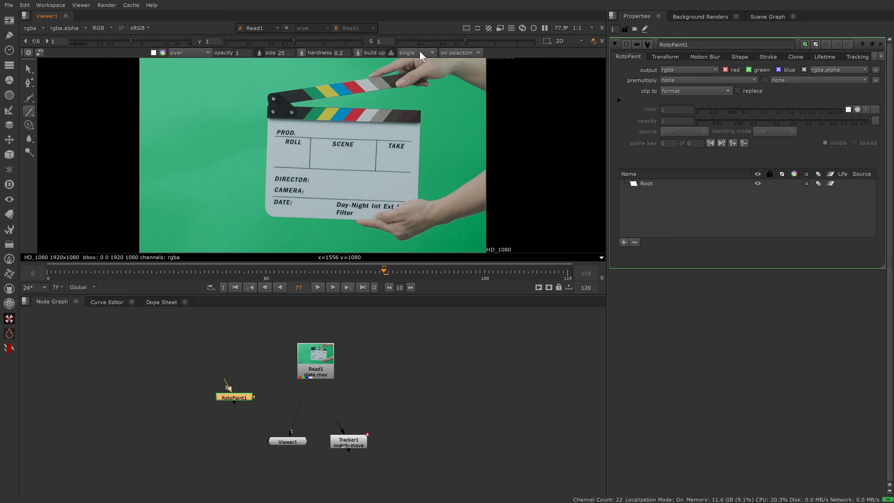
click(422, 57)
click(419, 41)
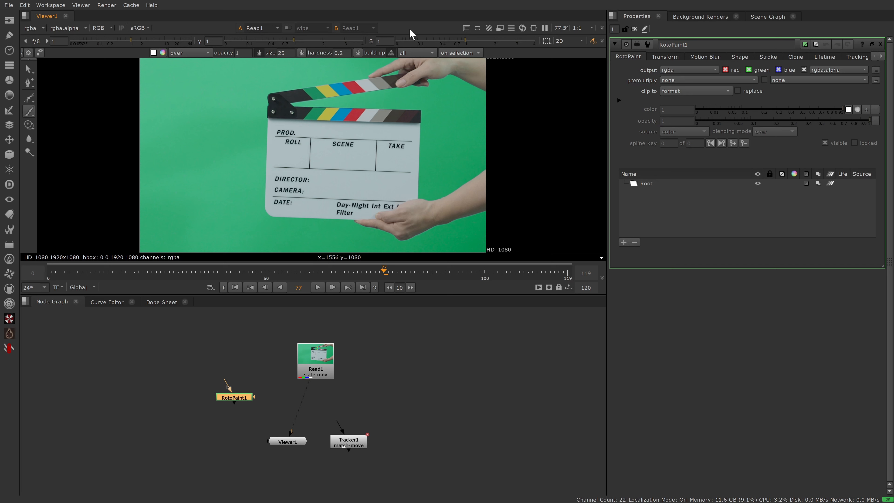
Step: Set the RotoPaint brush colour to dark grey, 0.133333 in red, green and blue
click(154, 53)
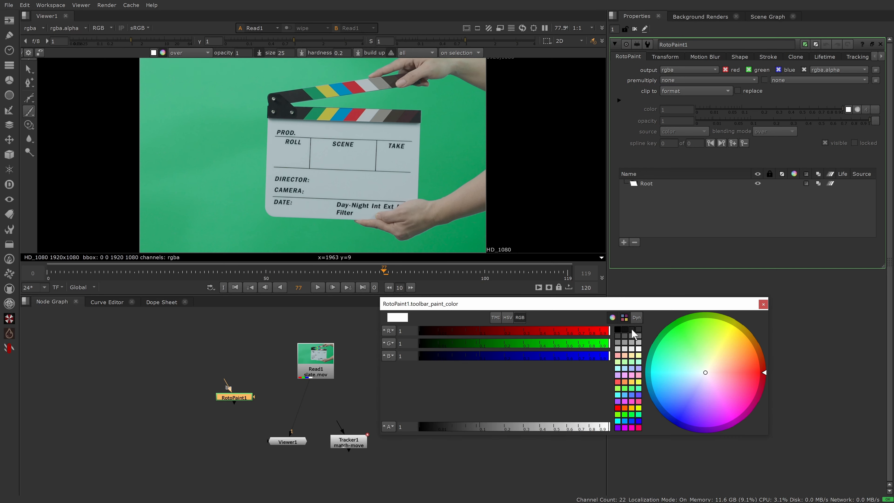
click(632, 335)
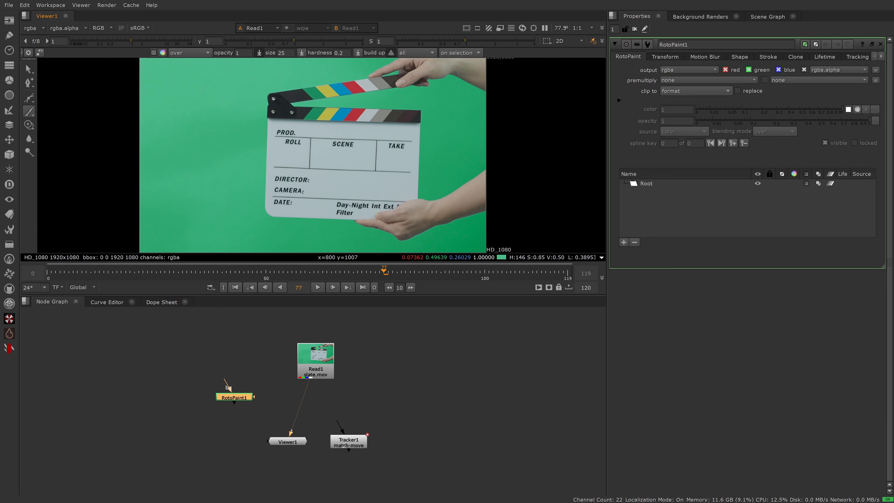
Step: Paint a short test stroke on the slate, and delete it after viewing the RotoPaint output
click(345, 181)
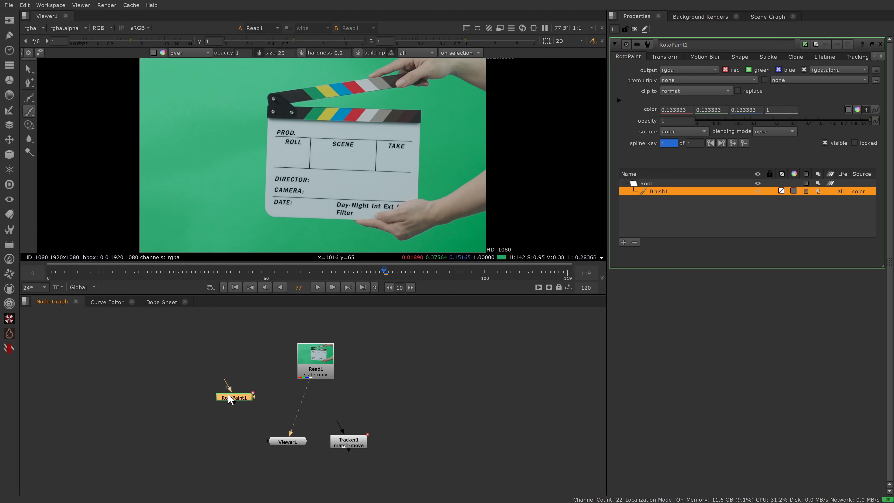
key(1)
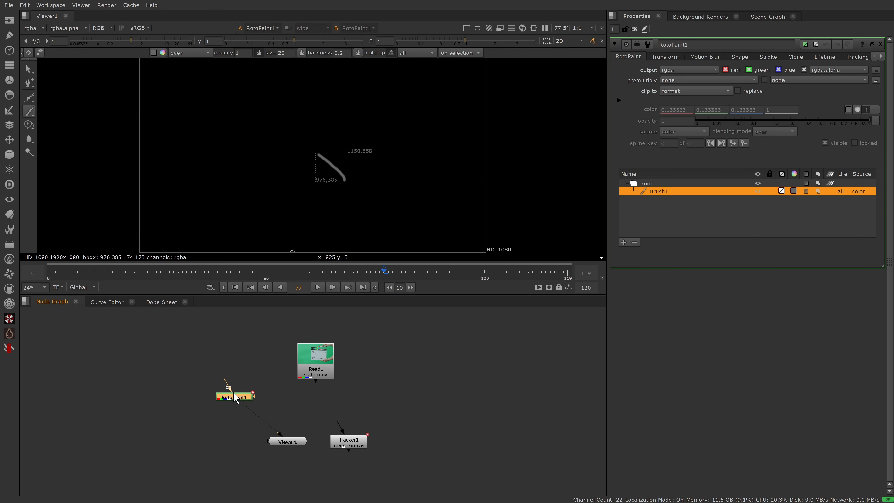
click(634, 243)
Step: Merge the RotoPaint output over the slate.mov footage as the B input and view the composite
key(m)
drag(285, 412, 319, 417)
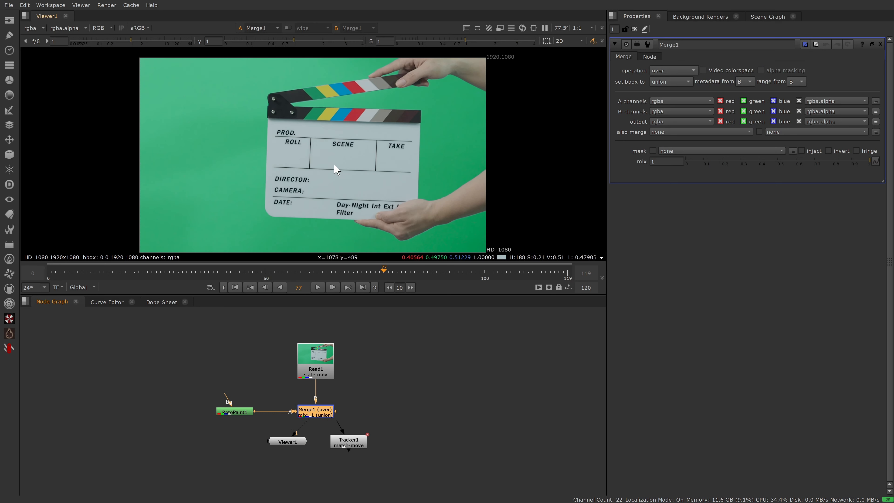
Step: Paint the letters A and B and the number 3 in the slate's ROLL, SCENE and TAKE boxes with the RotoPaint brush
double_click(232, 412)
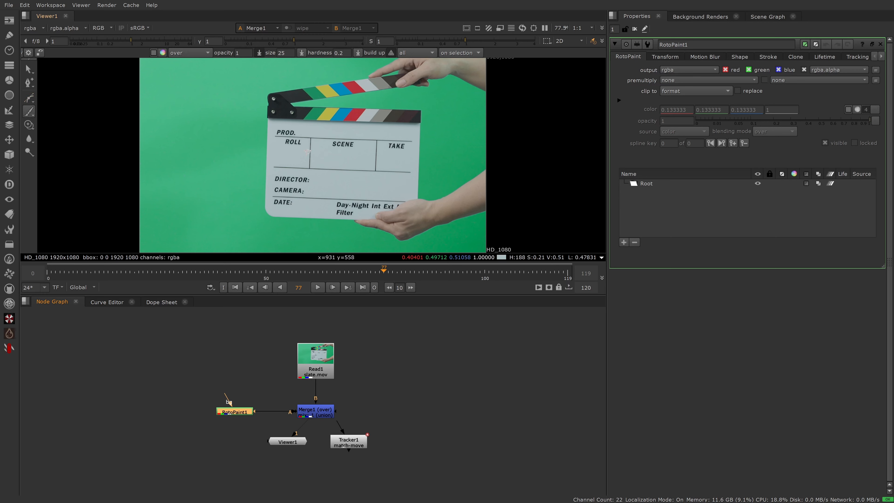
scroll(296, 162, up, 4)
mouse_move(284, 193)
mouse_down()
mouse_move(308, 198)
mouse_move(288, 184)
mouse_up()
drag(403, 169, 404, 199)
drag(404, 170, 404, 201)
drag(521, 174, 523, 200)
scroll(351, 109, down, 4)
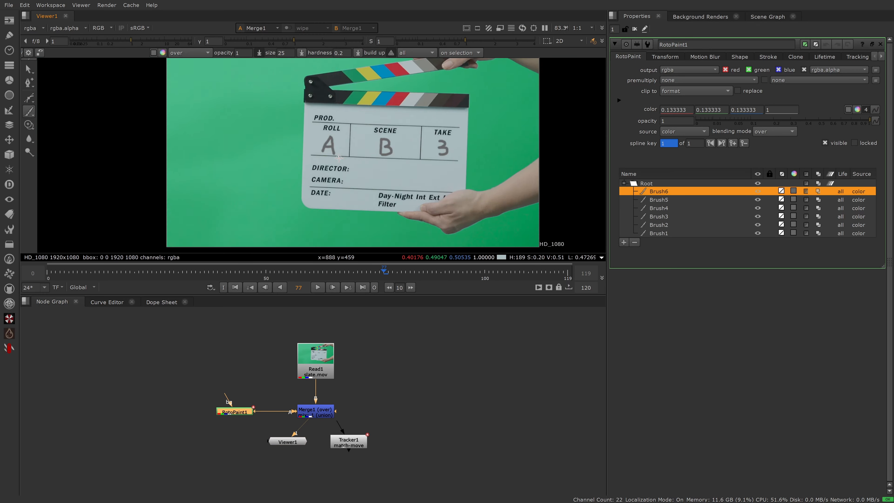
Step: Paint AX beside DIRECTOR, three dots beside CAMERA and a row of vertical strokes beside DATE on the slate
scroll(334, 168, up, 4)
click(359, 193)
click(370, 194)
click(380, 195)
middle_drag(380, 194, 371, 171)
drag(321, 195, 322, 216)
key(f)
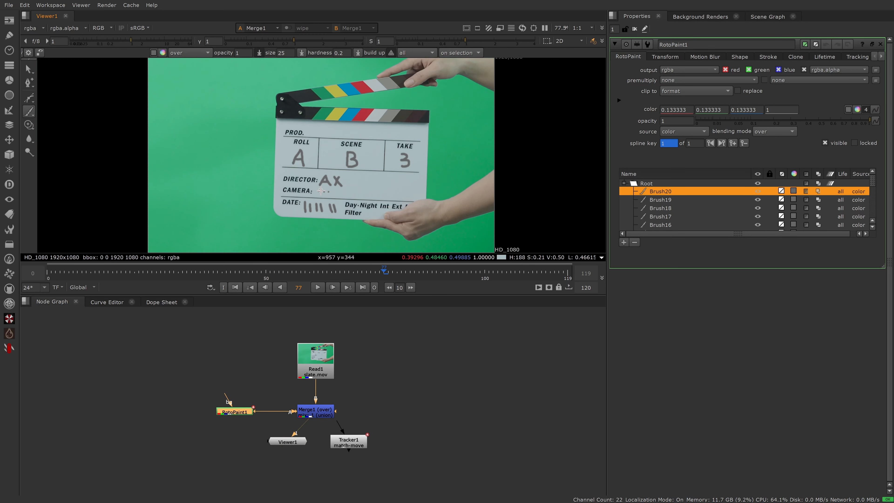
Step: Move RotoPaint1 away from the Merge and insert Tracker1 into the connection between them
click(615, 44)
drag(234, 411, 192, 412)
mouse_move(344, 438)
mouse_down()
mouse_move(231, 462)
mouse_move(244, 408)
mouse_up()
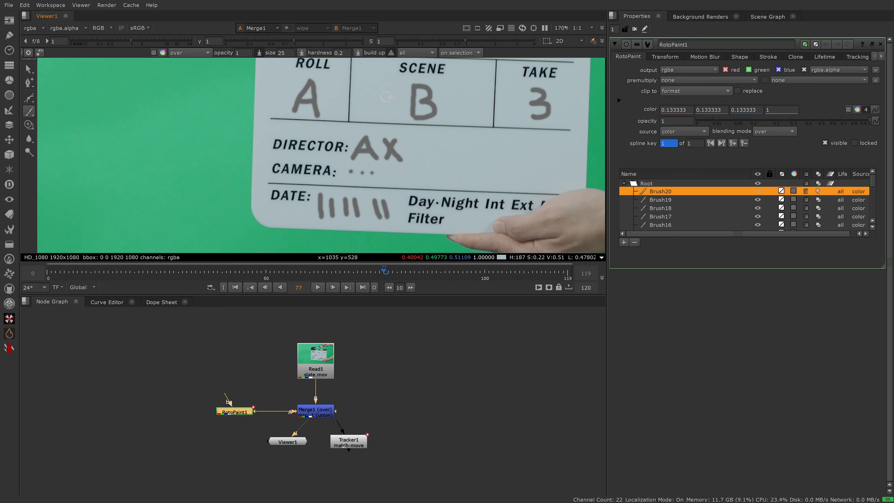
key(f)
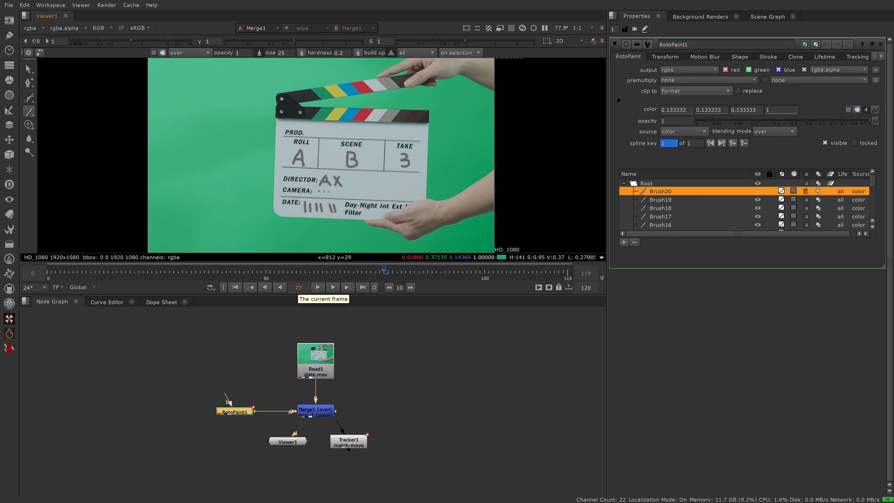
drag(228, 417, 185, 418)
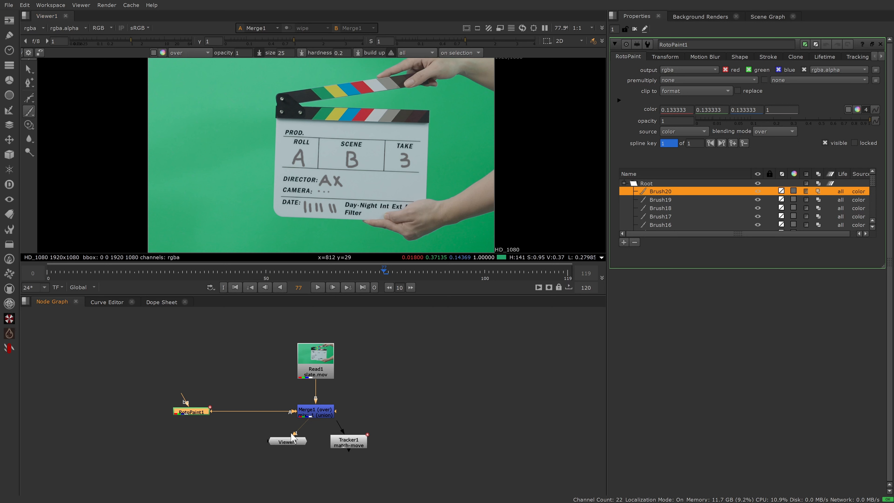
mouse_move(347, 444)
mouse_down()
mouse_move(245, 472)
mouse_move(226, 467)
mouse_move(246, 416)
mouse_up()
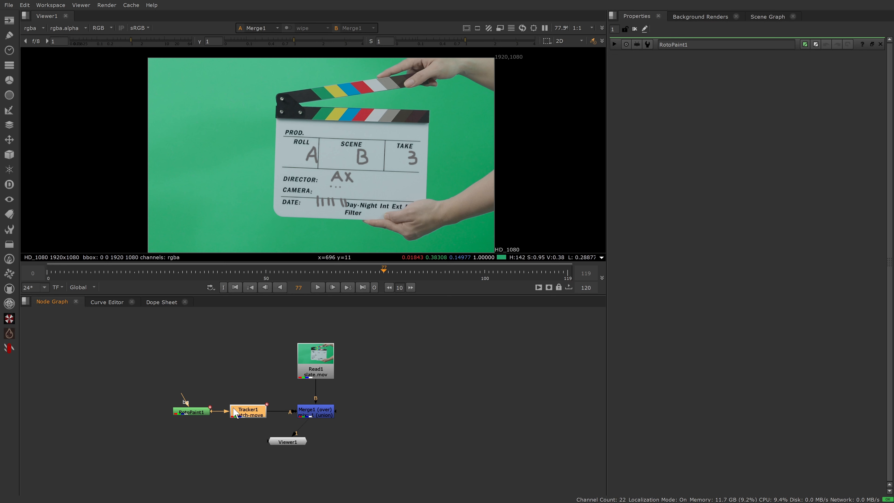
Step: Toggle Tracker1 off and on to compare the writing's position, and with it disabled check frames 0 and 77
key(d)
key(d)
key(d)
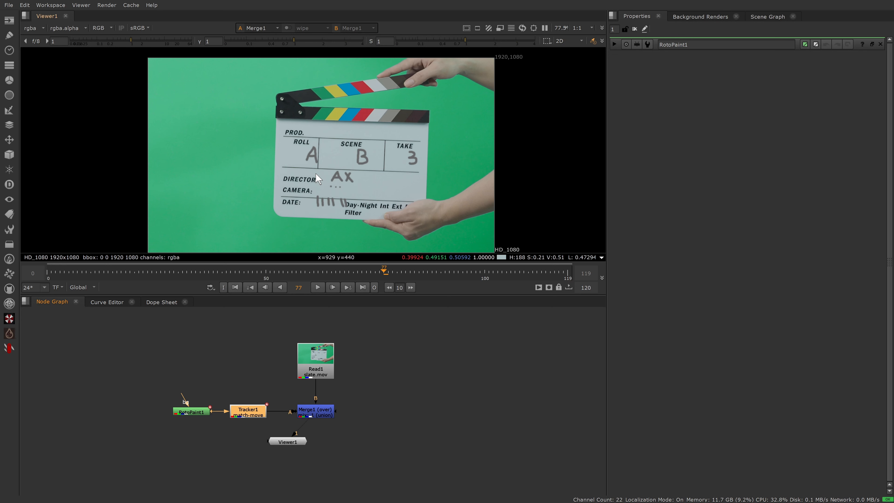
key(d)
key(d)
key(d)
key(d)
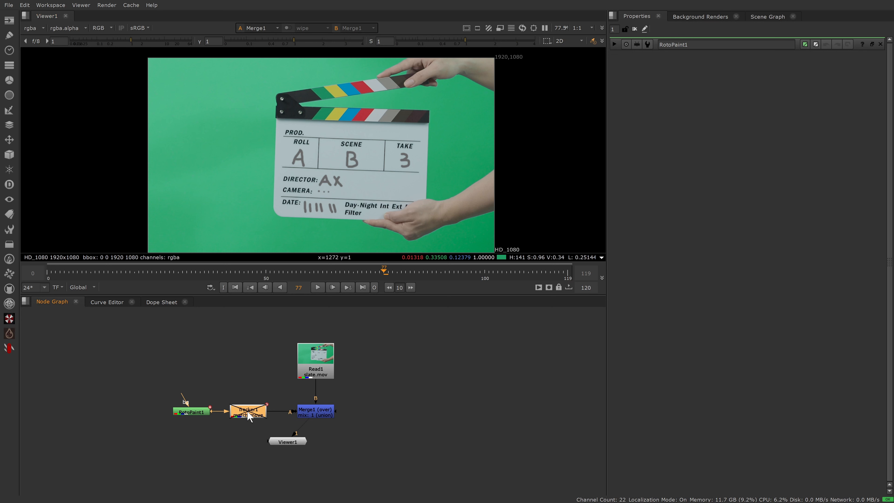
click(48, 272)
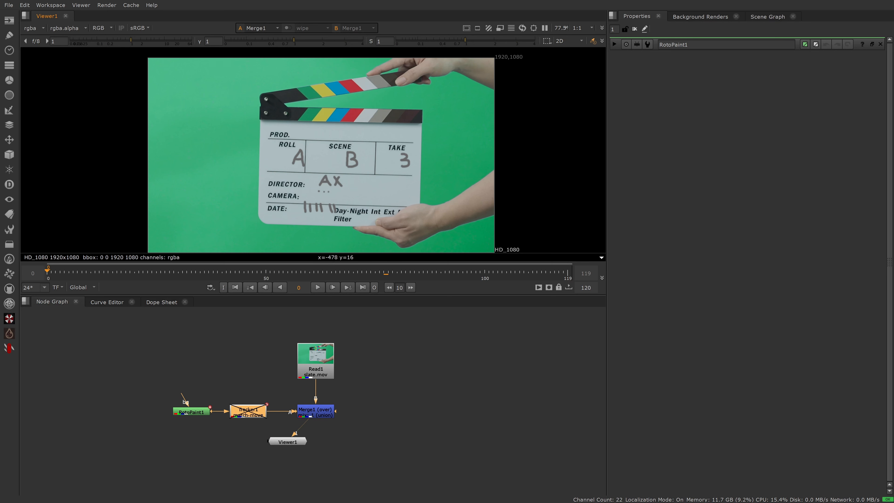
drag(335, 274, 384, 275)
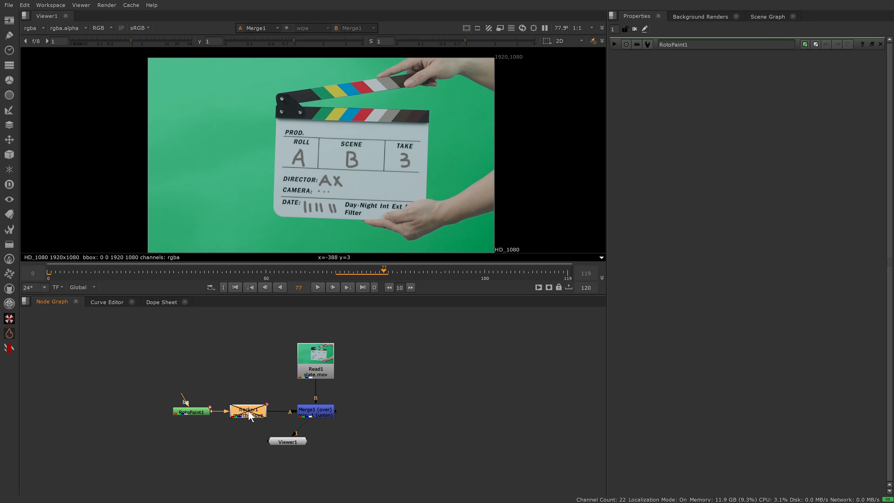
Step: Re-enable Tracker1 and set its reference frame to 77
double_click(248, 412)
key(d)
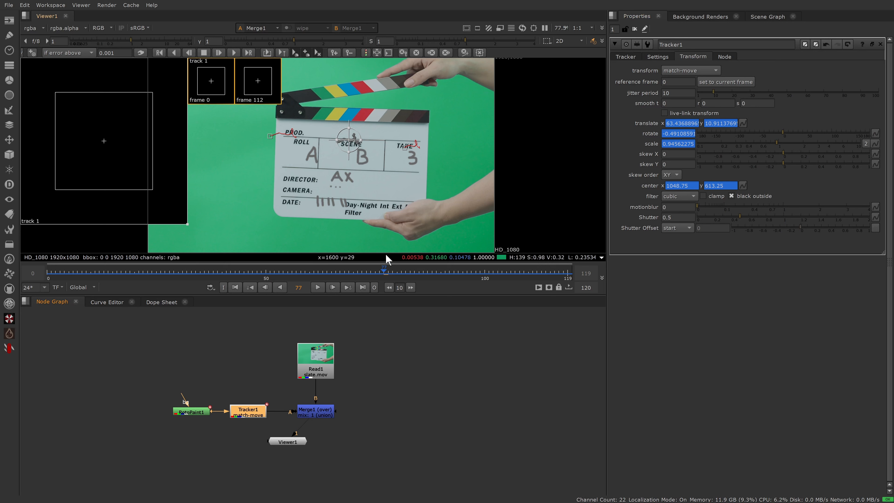
drag(673, 82, 653, 82)
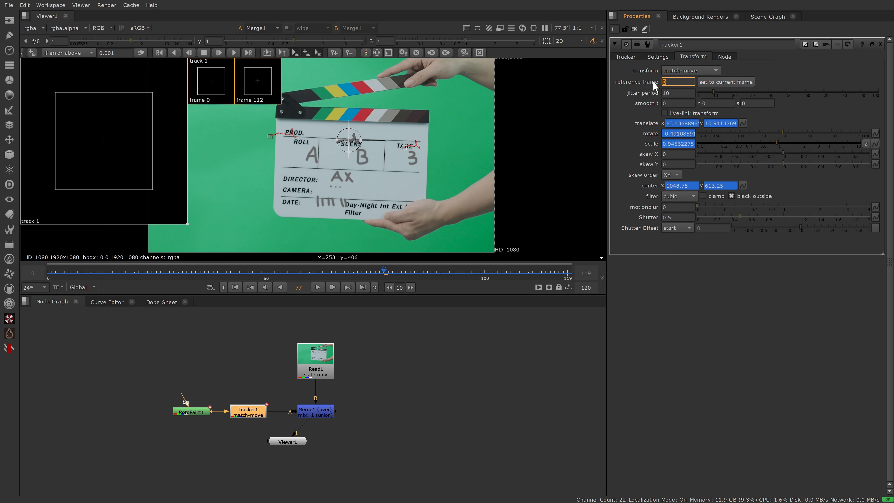
text(77)
key(Return)
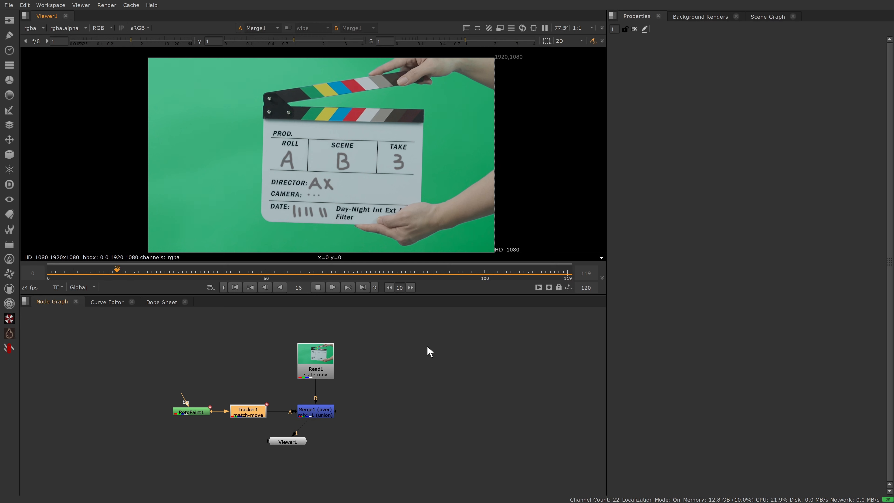
Step: Play the match-moved composite and examine the writing's sharpness against the slate text around frames 109 to 111
click(317, 287)
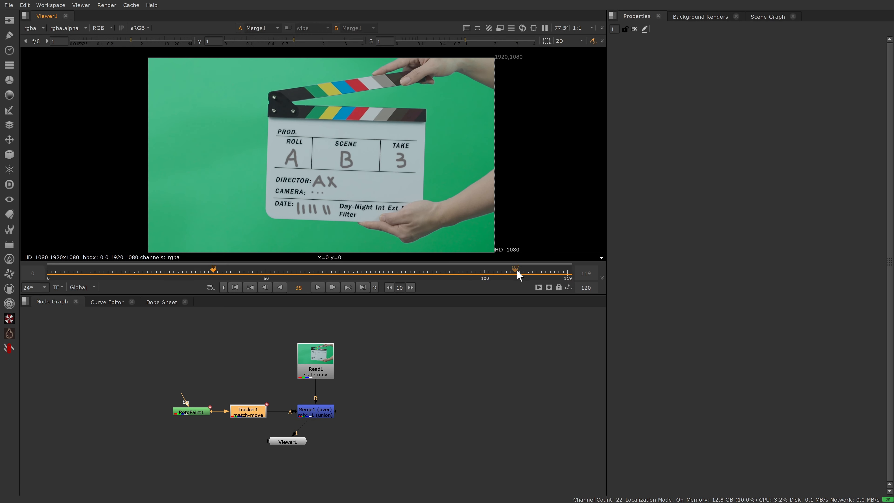
drag(515, 275, 533, 275)
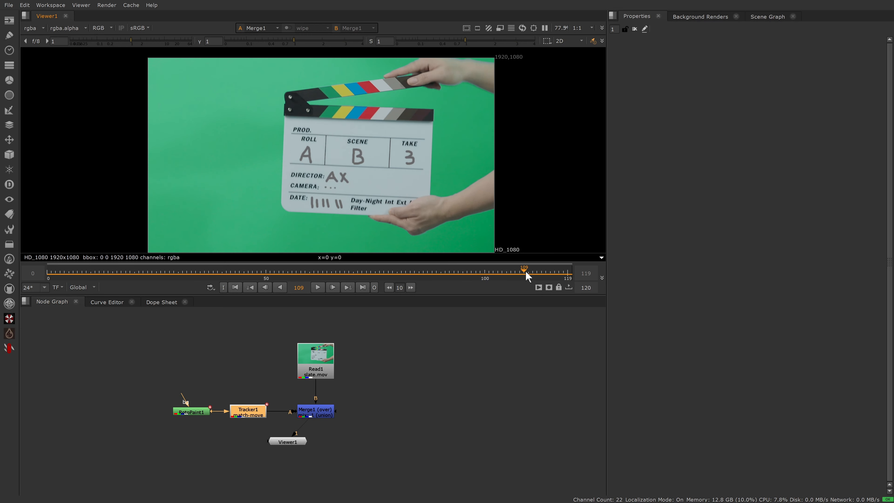
scroll(403, 149, up, 6)
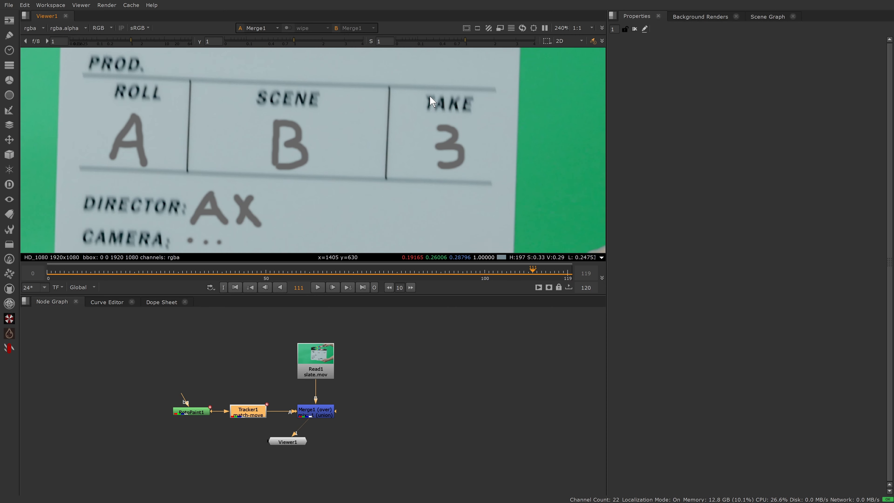
middle_drag(429, 95, 396, 155)
middle_drag(435, 105, 458, 114)
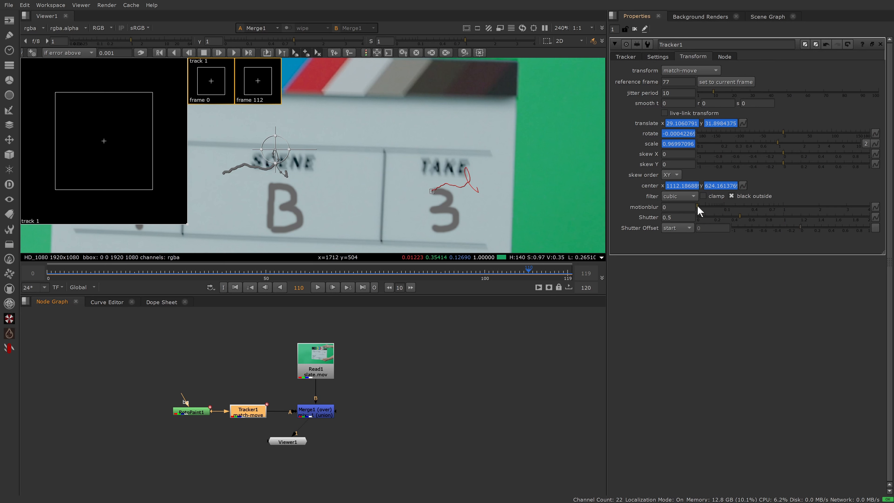
Step: Set Tracker1's motion blur to 4 and play back the composite
drag(698, 206, 871, 206)
key(Right)
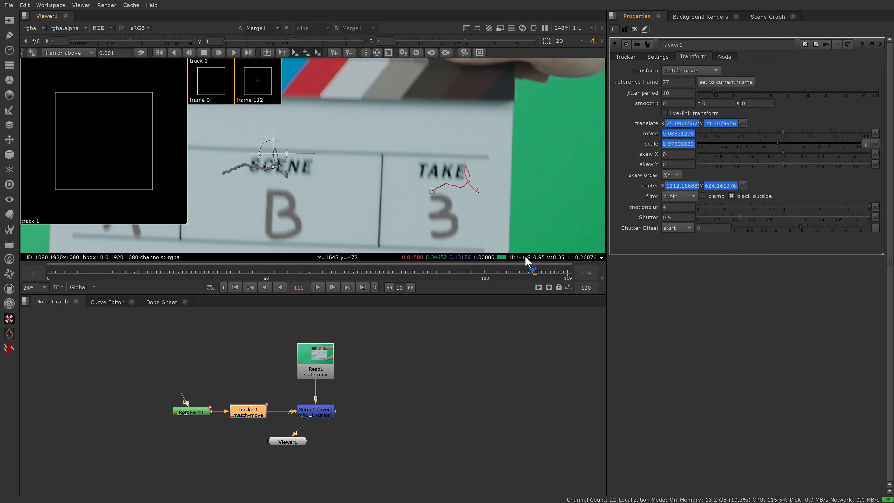
click(514, 271)
click(317, 287)
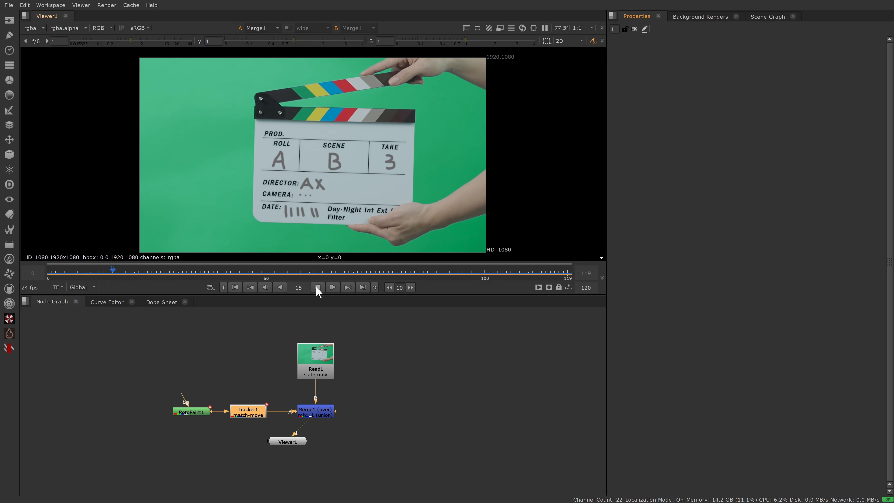
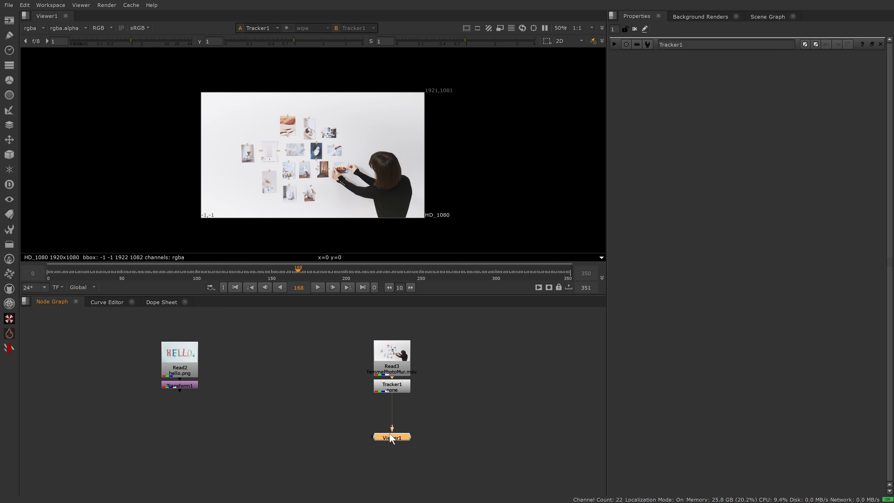
Step: Add a first track at frame 0 to the photo wall clip's Tracker, place it above the chair photo, and track it forward
double_click(391, 403)
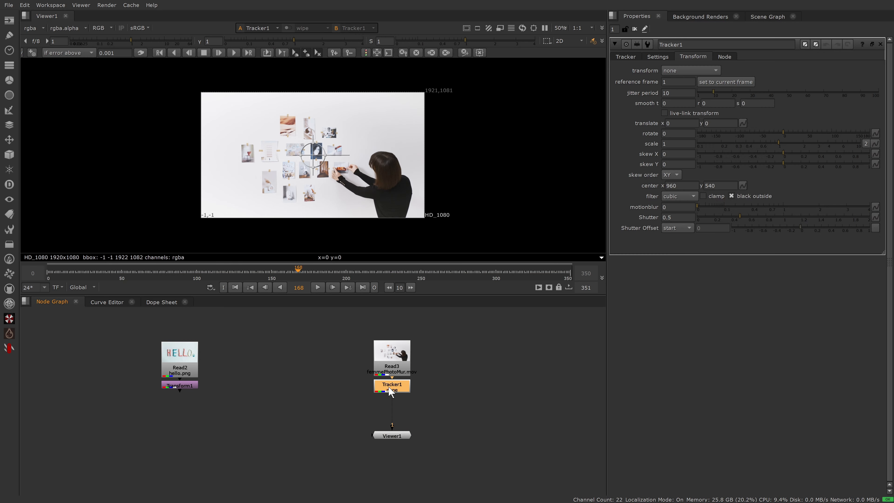
click(625, 57)
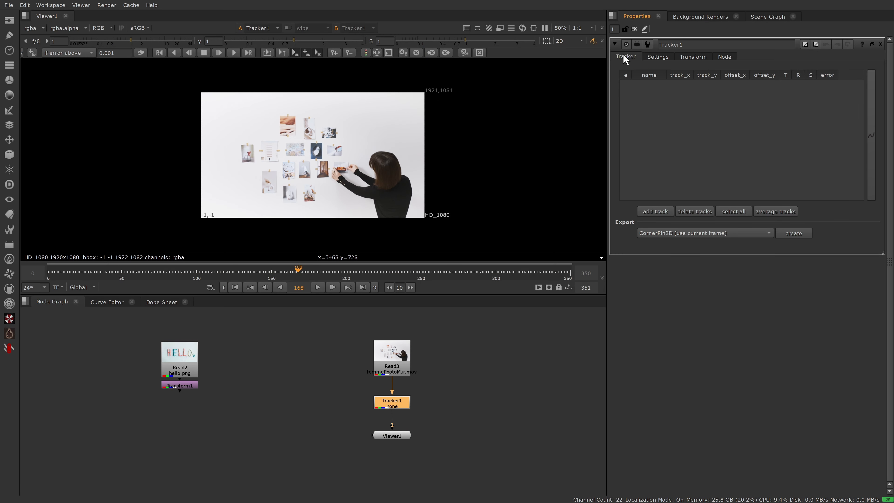
click(49, 272)
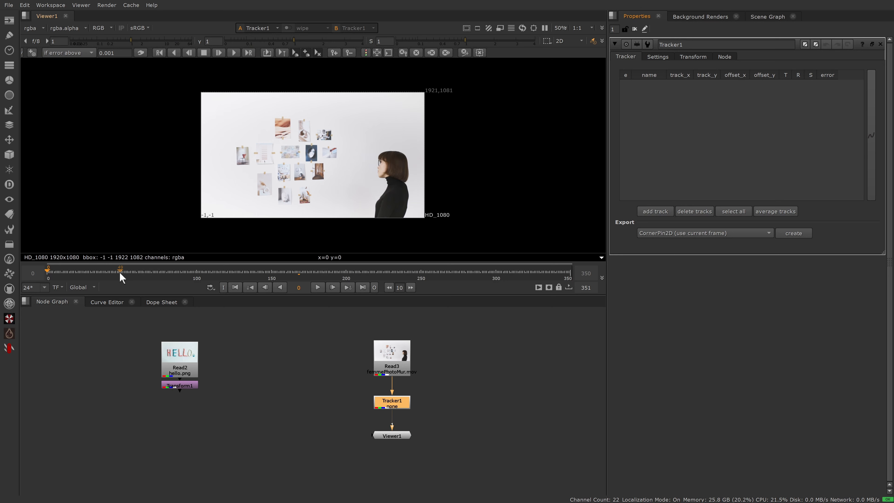
click(655, 211)
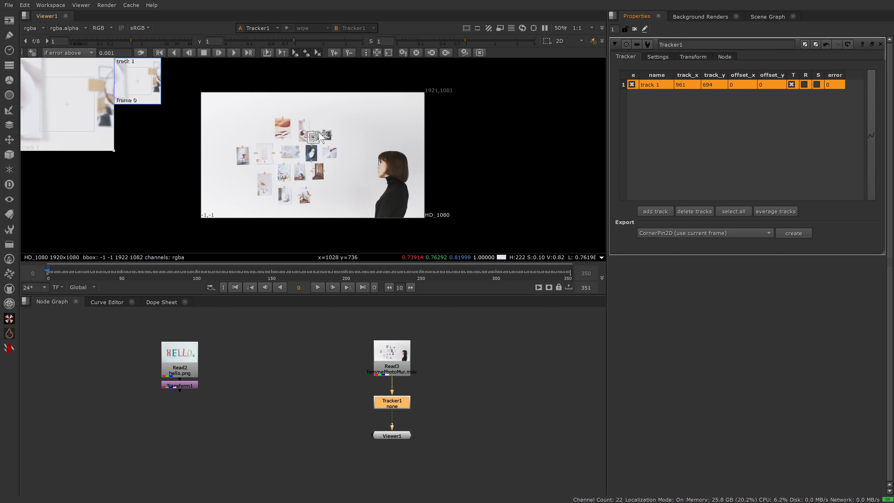
scroll(309, 132, up, 4)
drag(312, 151, 165, 174)
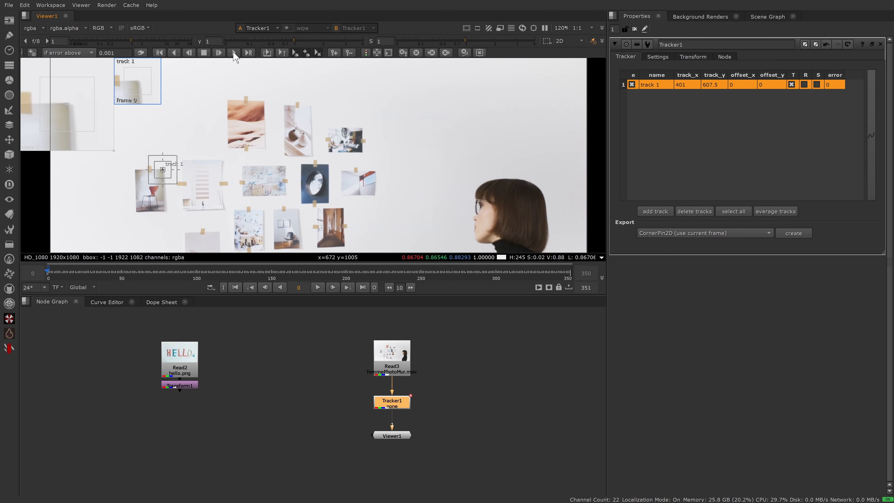
click(234, 52)
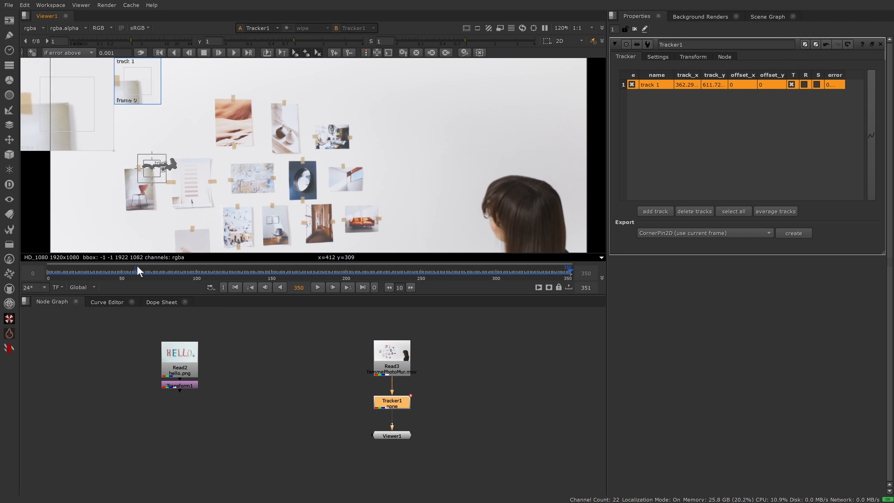
Step: Add a second track at frame 0 on the upper corner of the dark oval photo and track it forward
key(Home)
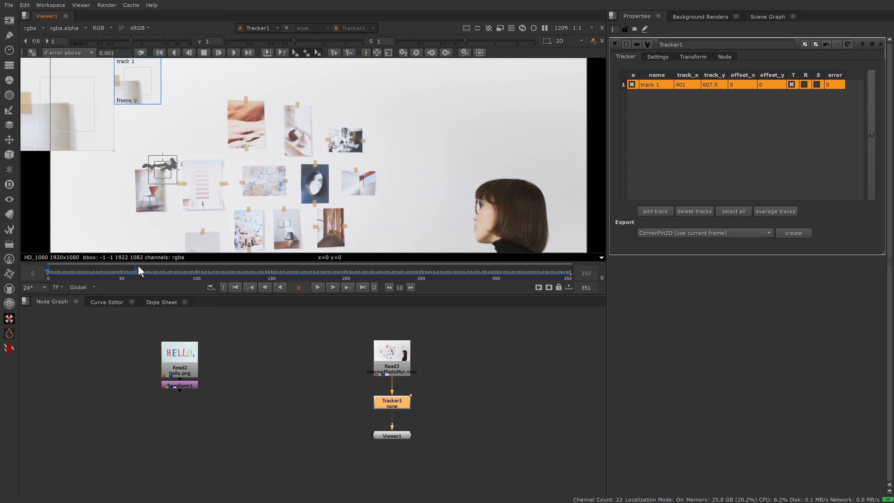
click(655, 212)
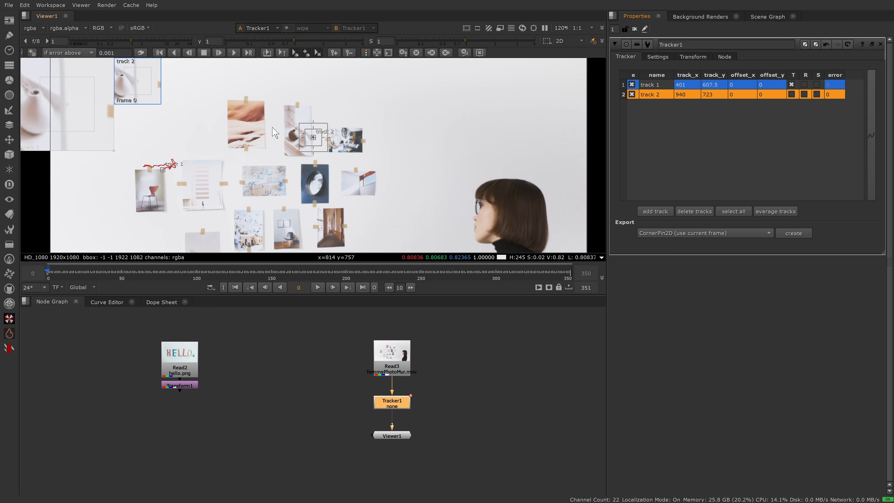
drag(315, 140, 302, 168)
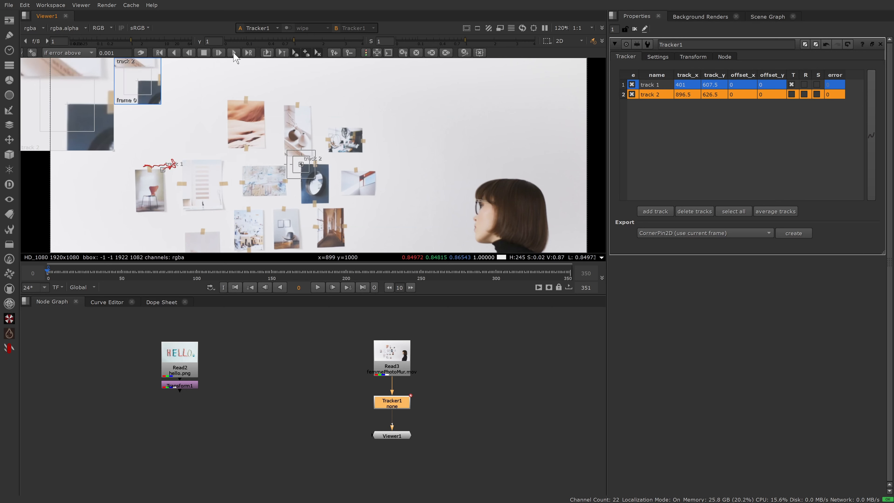
click(234, 55)
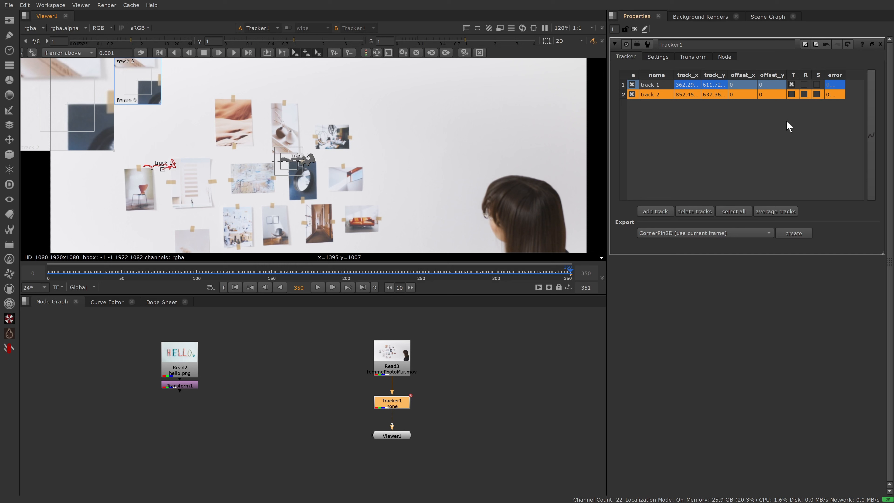
Step: Enable rotation and scale for both track 1 and track 2
click(804, 85)
click(804, 95)
click(817, 85)
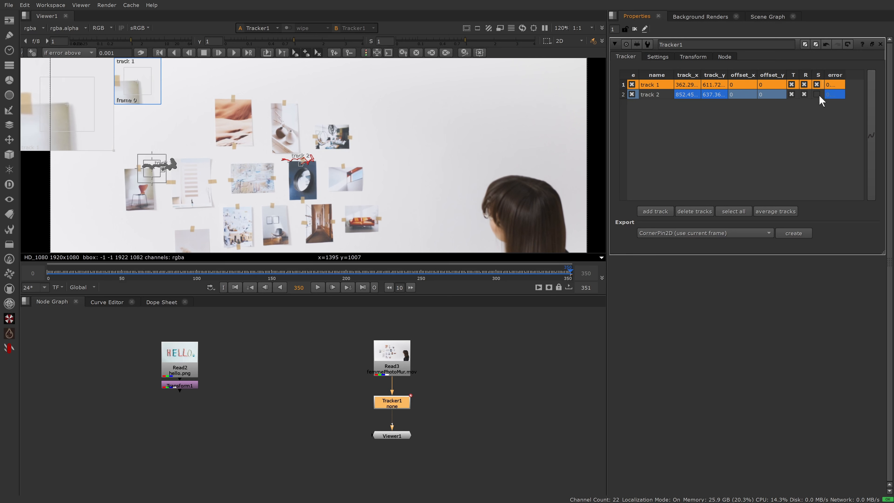
click(817, 94)
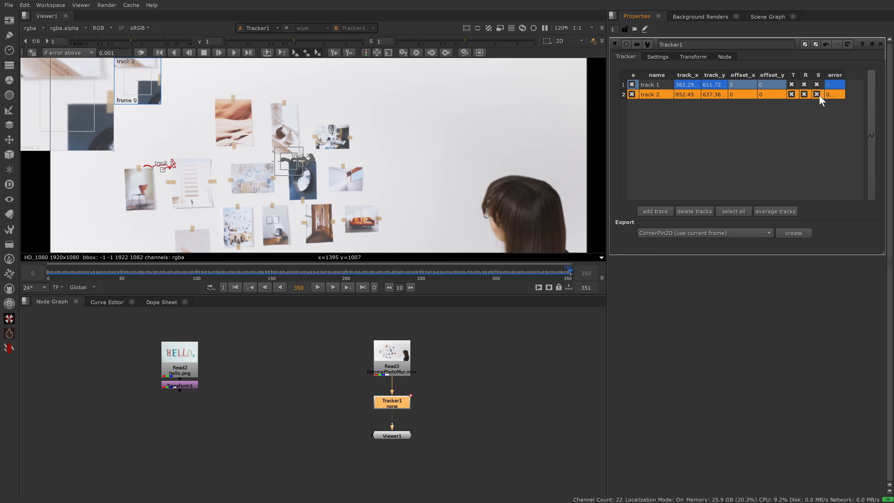
Step: Set the photo wall Tracker's transform mode to match-move
click(694, 56)
click(684, 70)
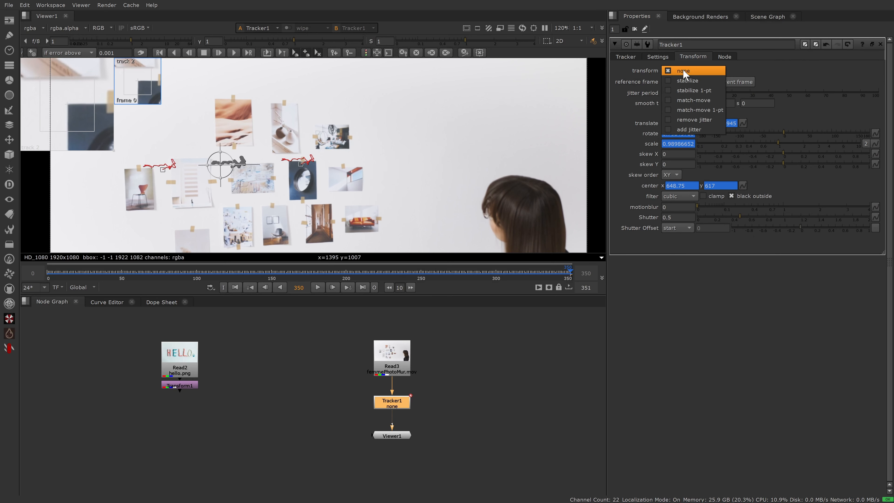
click(692, 100)
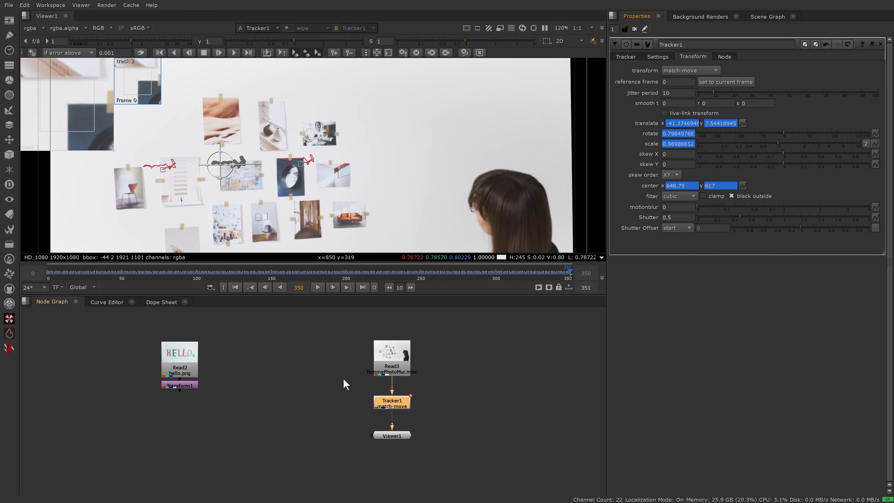
Step: Connect the match-move Tracker after the hello.png Transform, merge it over the photo wall clip, and view the merge
drag(377, 403, 232, 429)
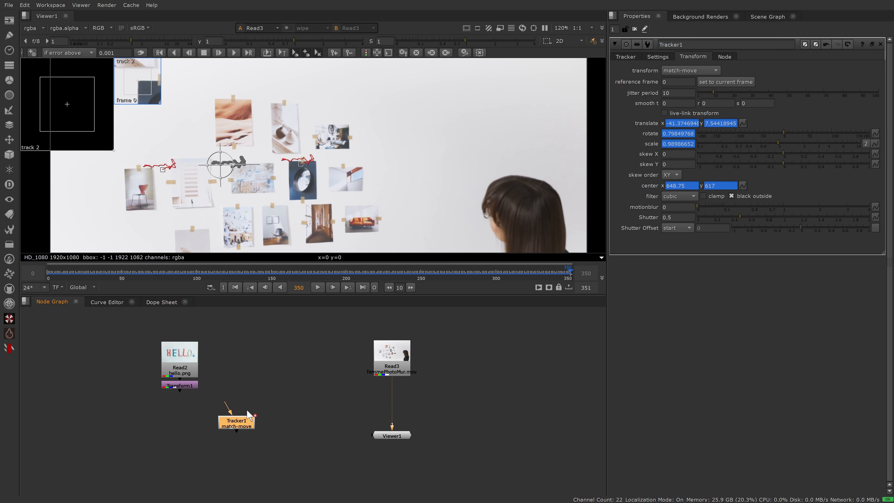
key(f)
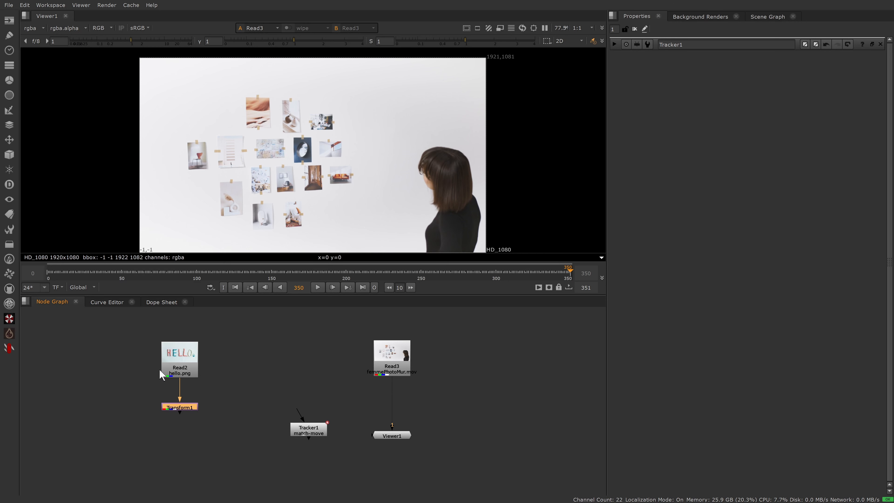
drag(287, 410, 184, 411)
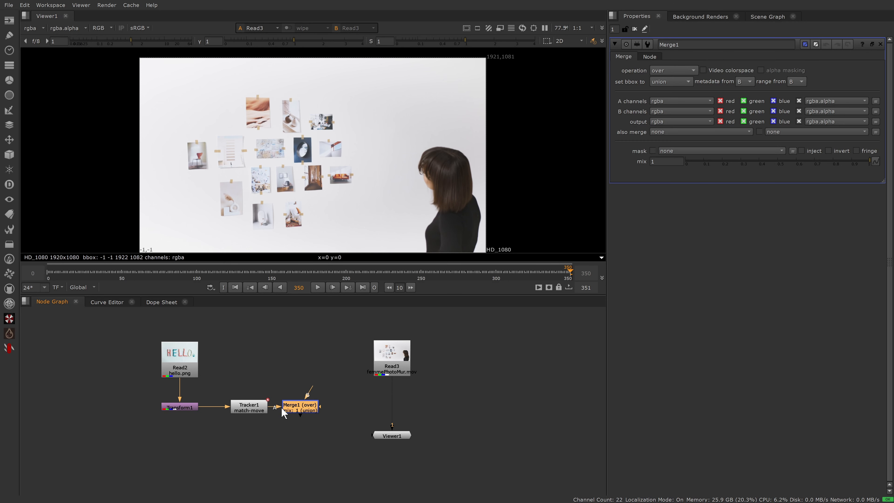
drag(285, 413, 336, 365)
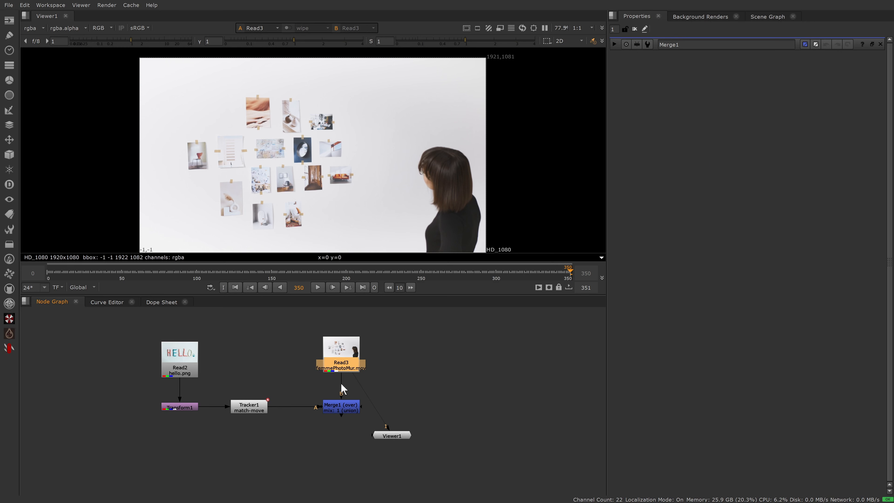
click(341, 408)
key(1)
Step: Scale the hello image down to about 0.11 and place it in the empty wall space beside the desert photo
double_click(179, 408)
drag(725, 90, 694, 92)
scroll(252, 138, up, 5)
drag(389, 176, 157, 77)
middle_drag(149, 80, 233, 149)
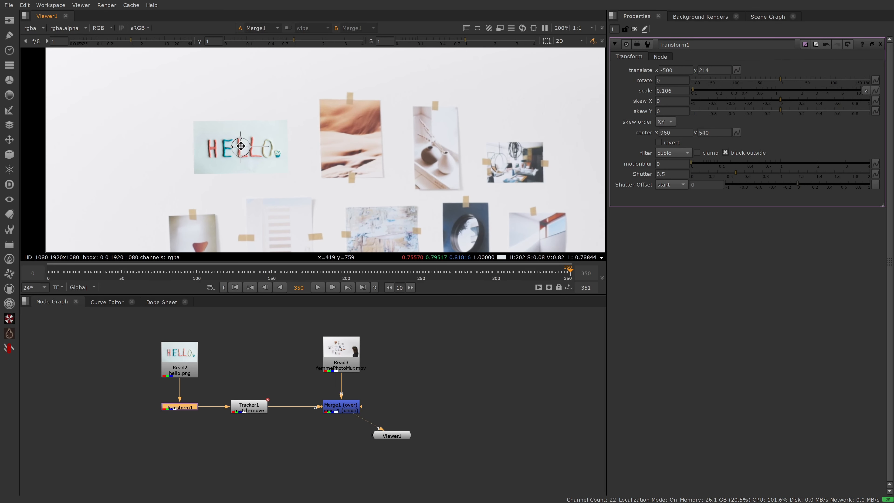
drag(241, 146, 241, 144)
drag(694, 91, 696, 91)
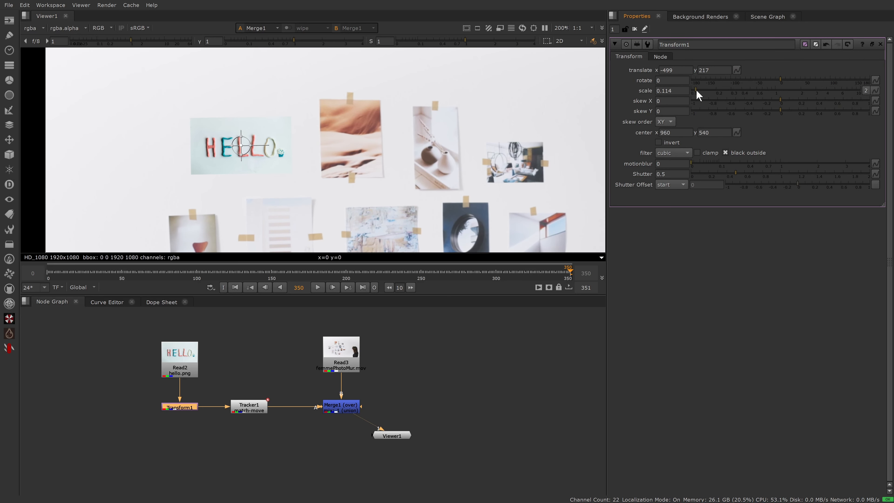
drag(697, 91, 696, 90)
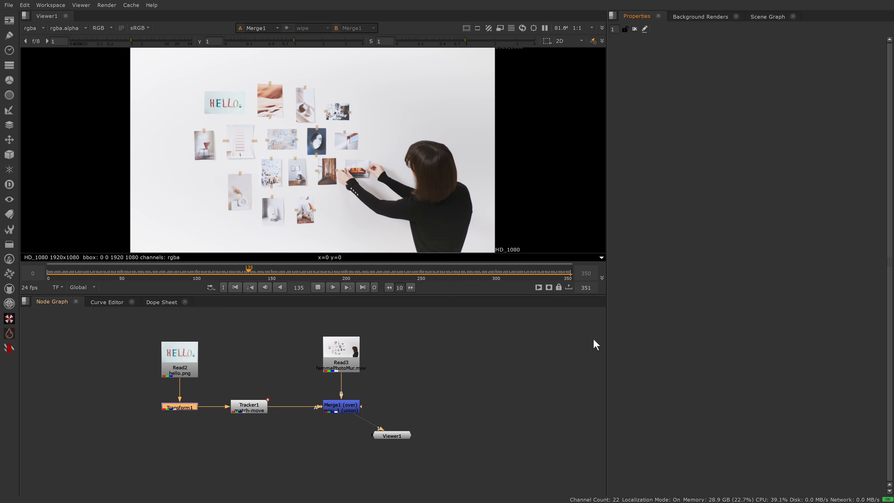
Step: Stop playback at frame 173, add a Grade node, and sample its whitepoint from the hello image's pale background
click(318, 287)
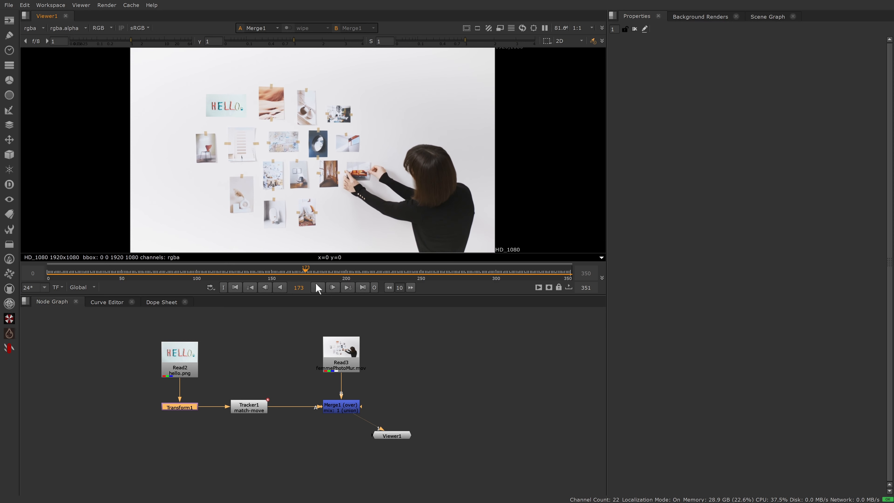
scroll(215, 121, up, 5)
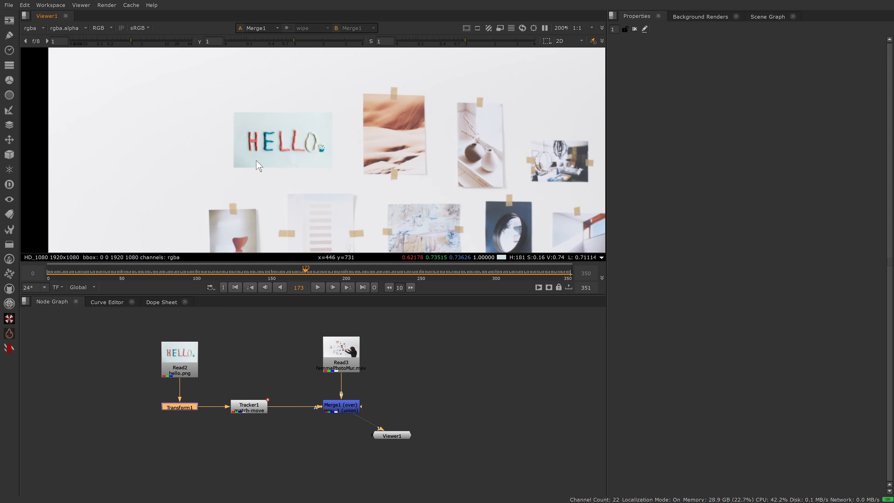
middle_drag(287, 207, 246, 135)
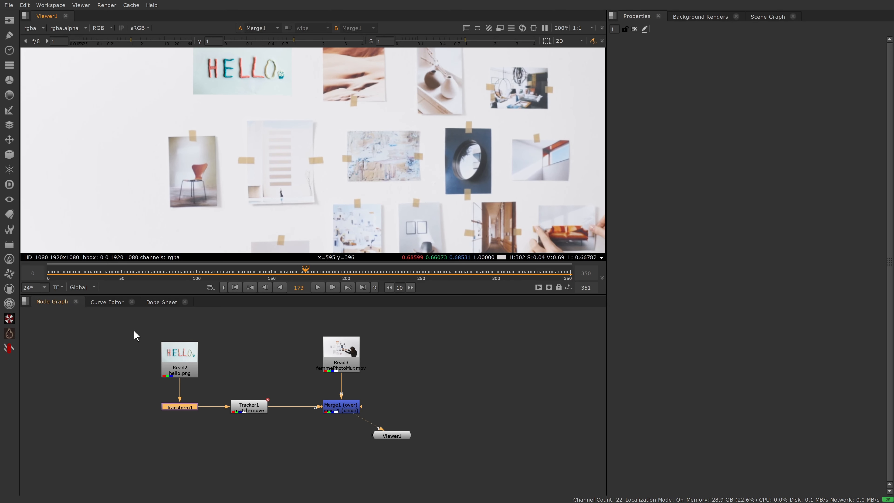
click(160, 436)
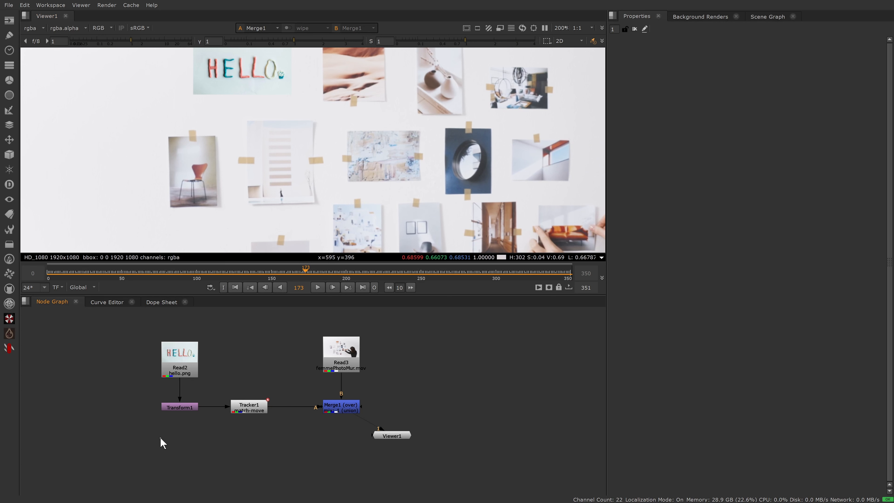
key(g)
scroll(317, 122, down, 2)
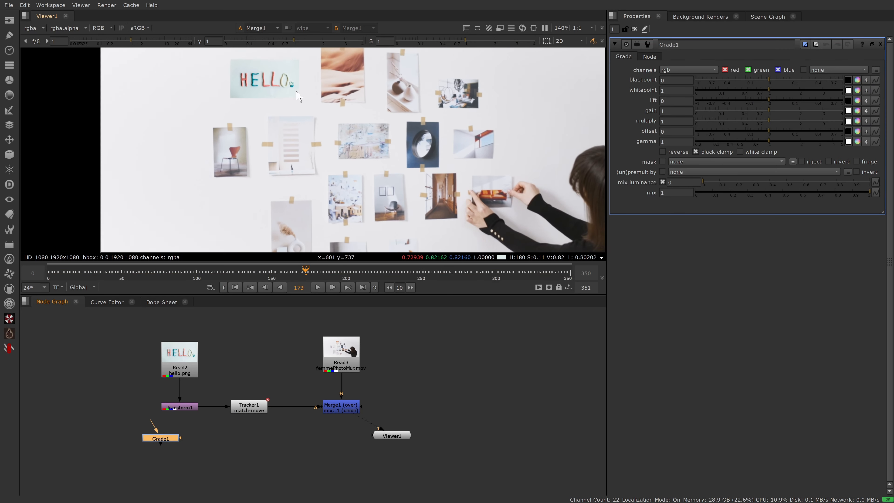
middle_drag(291, 85, 309, 132)
scroll(298, 130, up, 4)
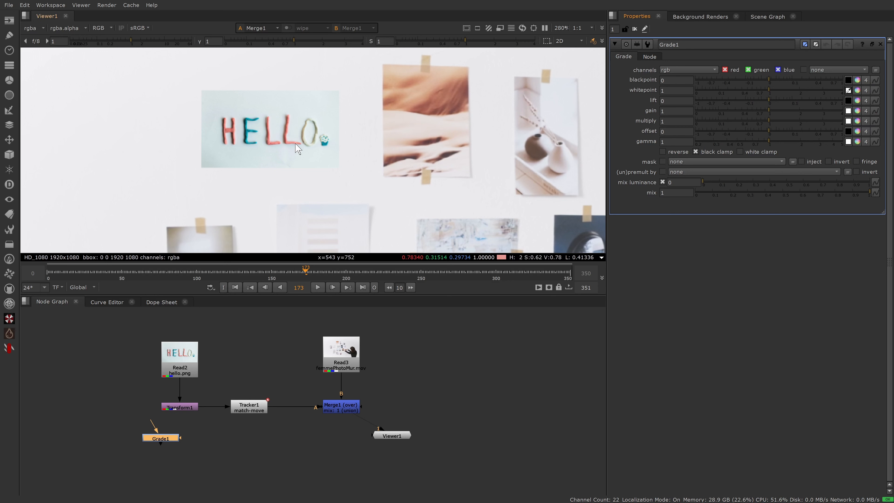
ctrl+click(319, 101)
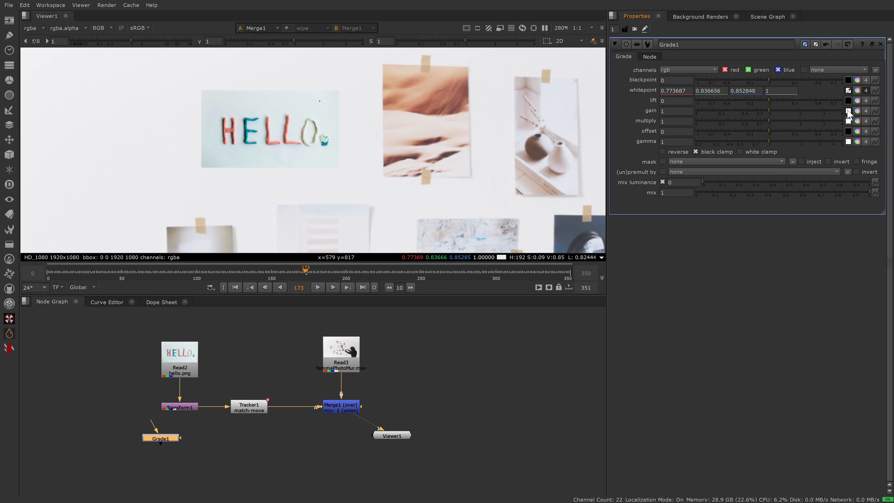
Step: Sample the Grade's gain from the white paper of the striped poster and insert the Grade between Transform1 and Tracker1
scroll(397, 145, down, 2)
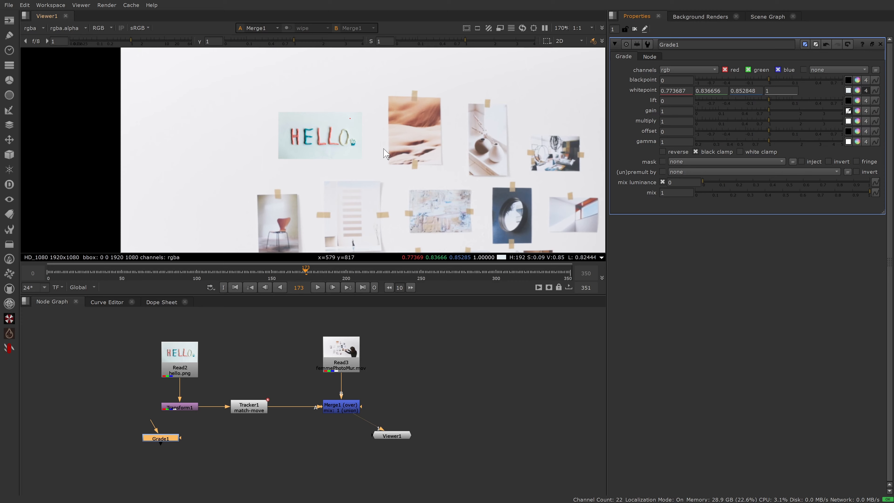
middle_drag(383, 149, 269, 117)
scroll(246, 161, up, 3)
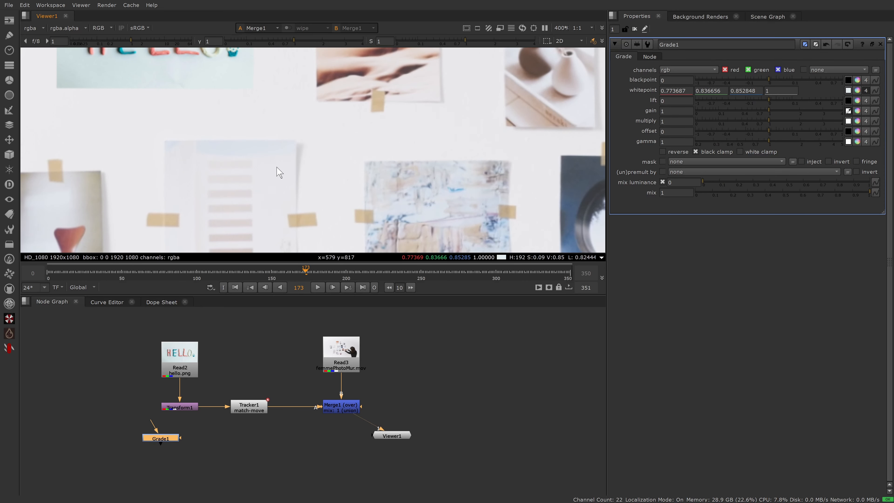
ctrl+click(271, 168)
mouse_move(161, 439)
mouse_down()
mouse_move(211, 426)
mouse_move(177, 434)
mouse_up()
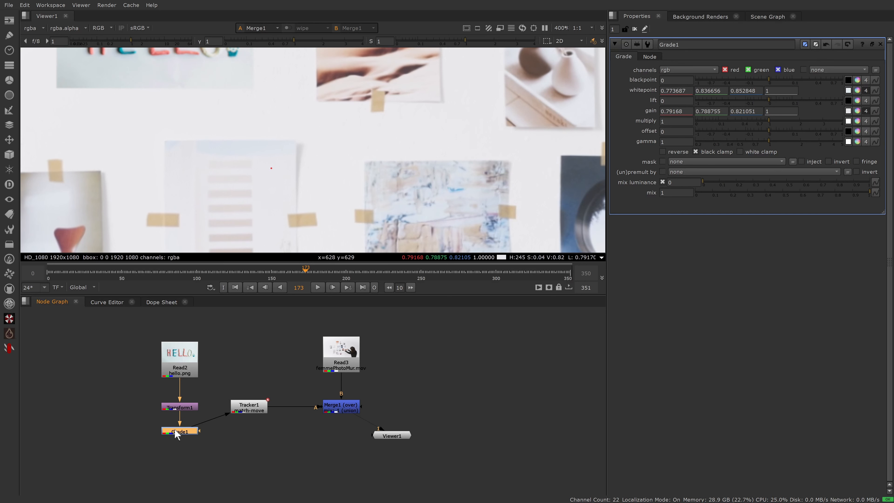
Step: Compare the hello image with the Grade disabled and enabled against the neighbouring wall photos
scroll(218, 229, down, 8)
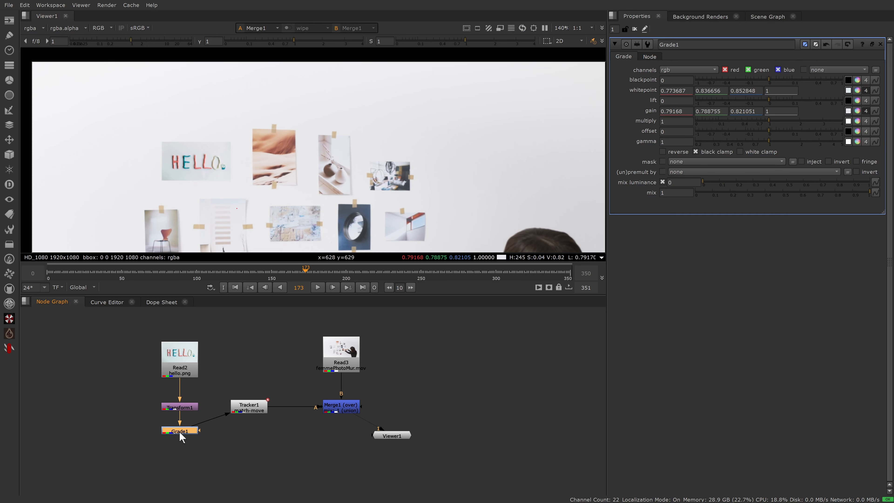
key(d)
key(d)
key(d)
key(d)
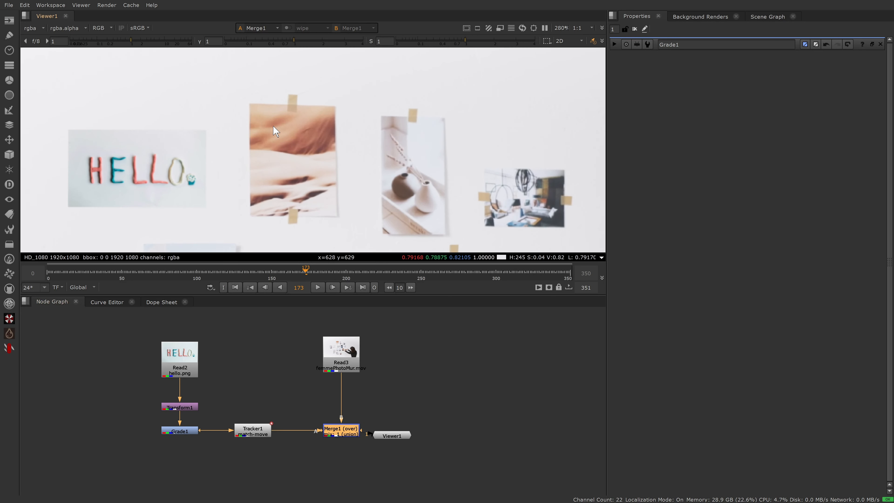
scroll(306, 152, up, 5)
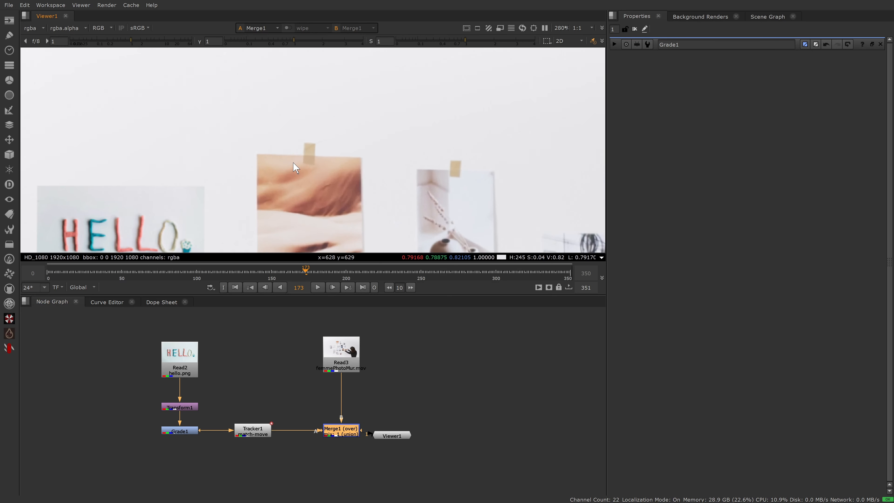
scroll(325, 150, down, 3)
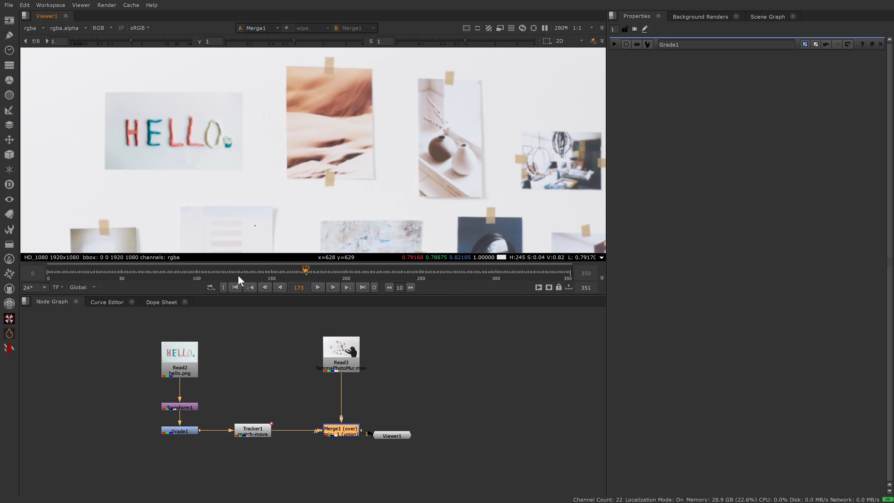
Step: Add a Roto node below the Grade and set its output to rgba
middle_drag(224, 422, 275, 363)
key(o)
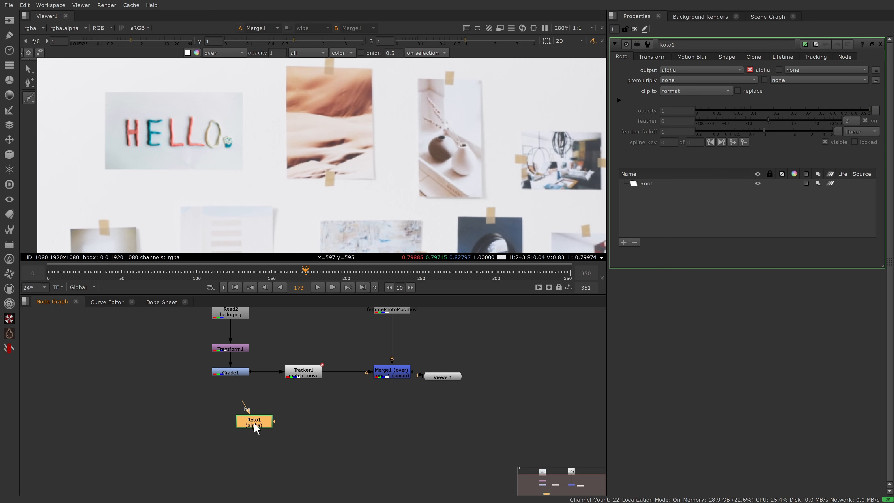
click(669, 72)
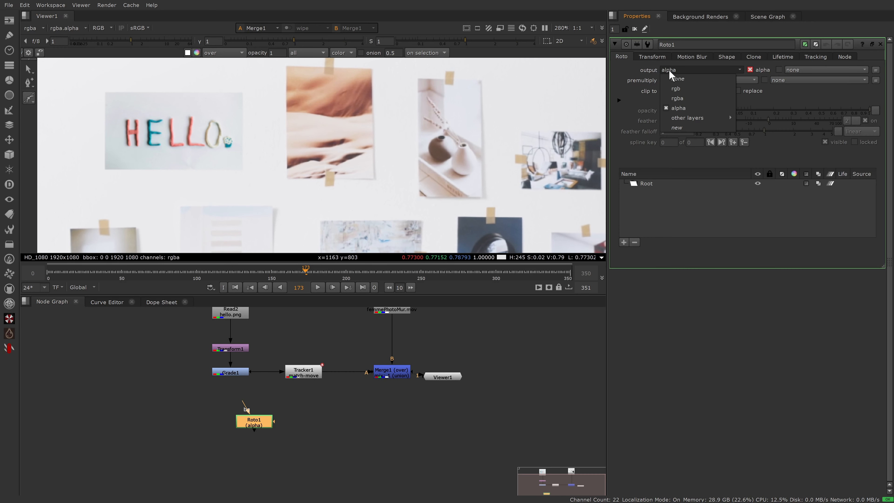
click(683, 95)
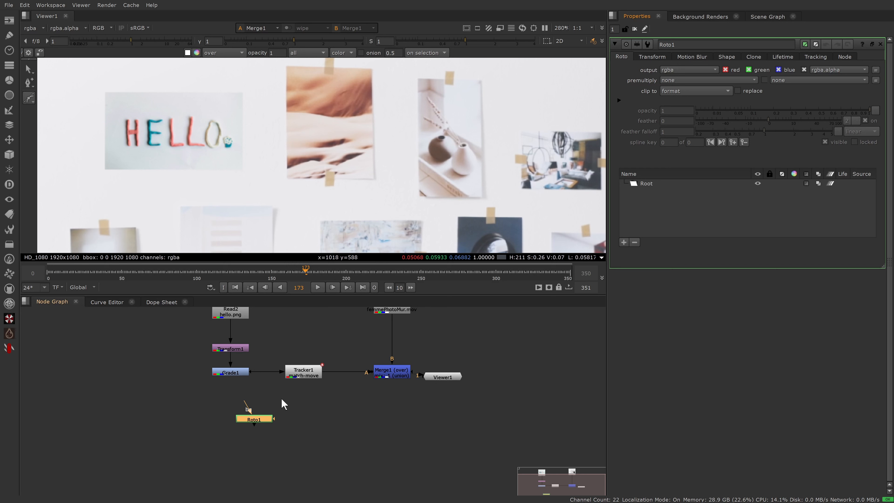
Step: At frame 210, draw two small upright roto rectangles as tape pieces on the hello image's upper and lower edges
click(349, 273)
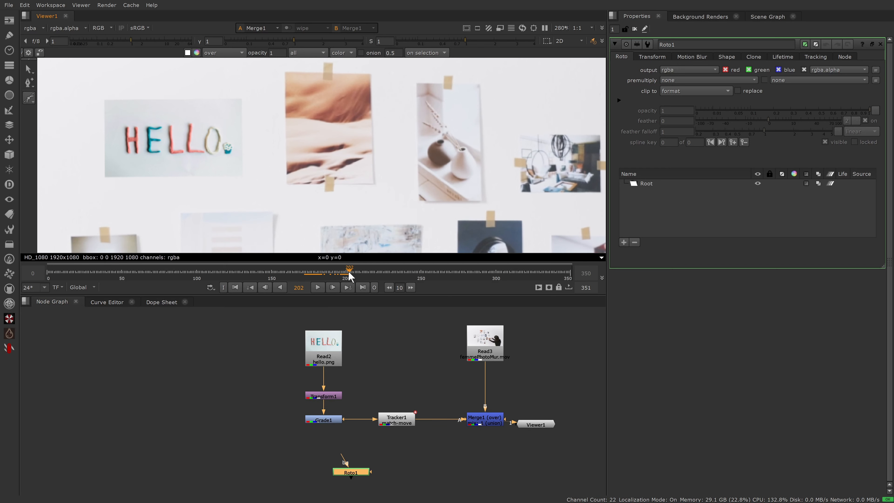
drag(349, 276, 362, 275)
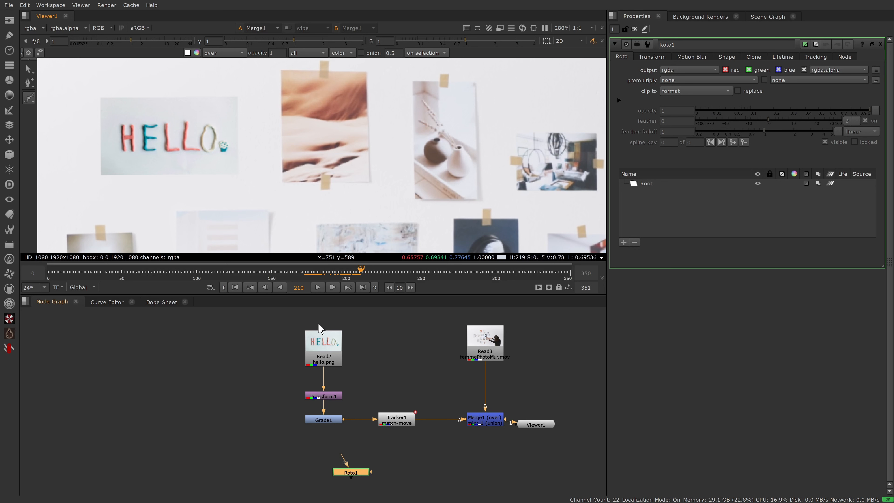
drag(359, 474, 333, 464)
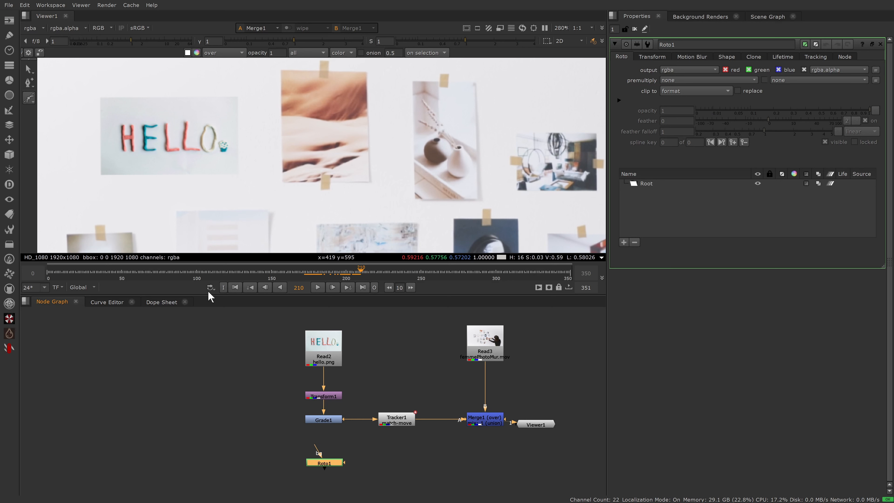
right_click(30, 99)
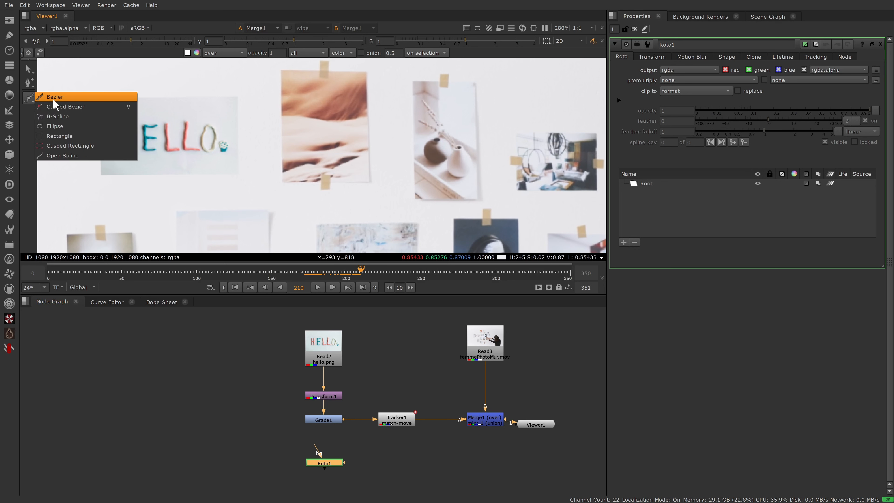
click(62, 136)
drag(165, 87, 173, 106)
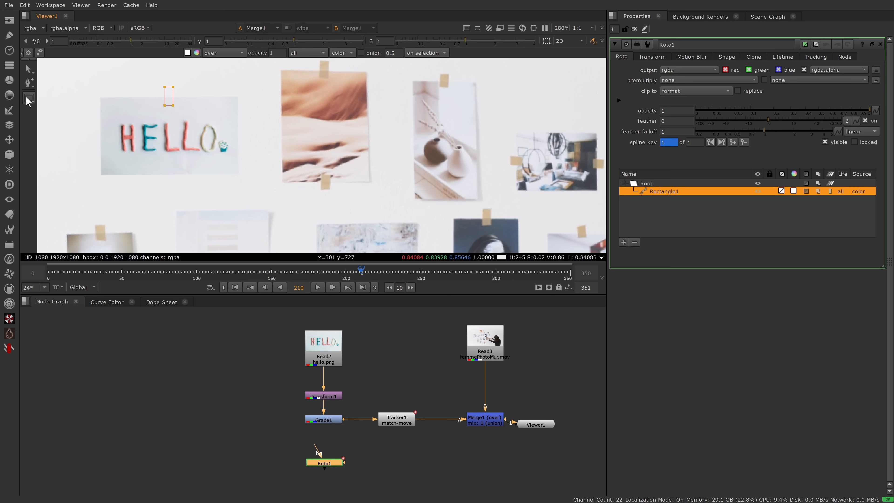
drag(174, 169, 175, 167)
key(q)
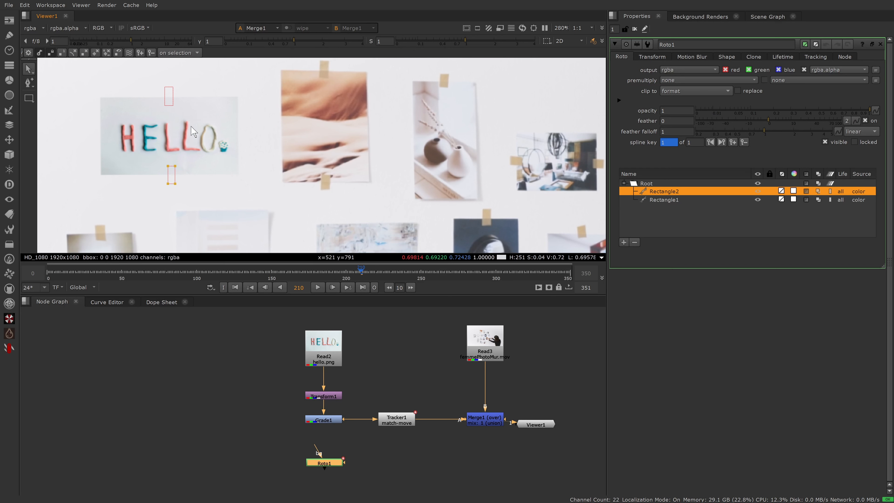
Step: Merge the Roto over the existing Merge1 composite and view the new merge
drag(331, 464, 485, 421)
key(m)
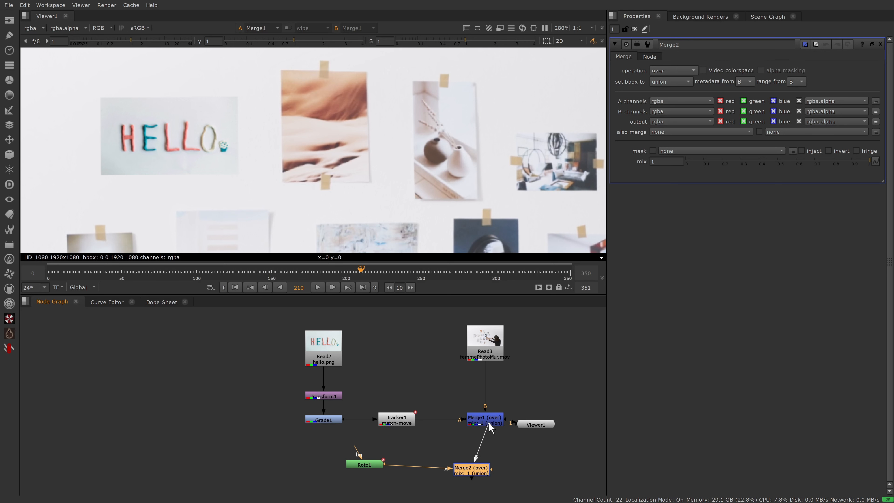
drag(476, 470, 486, 469)
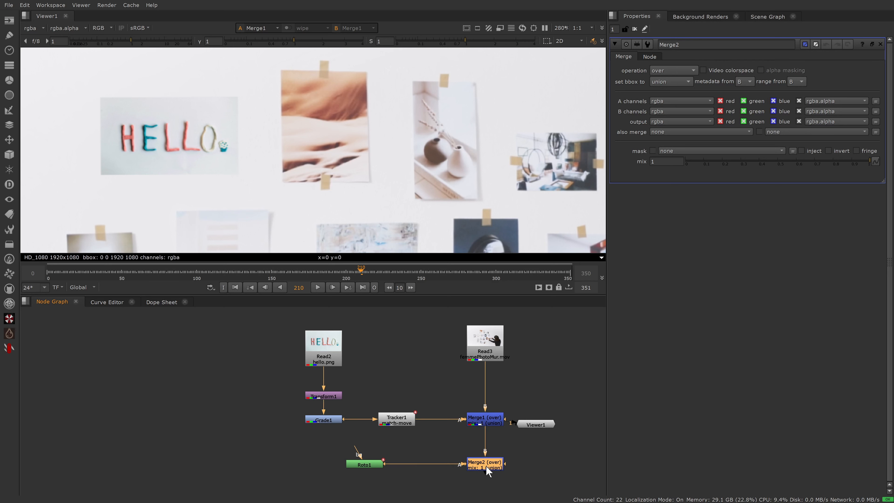
key(1)
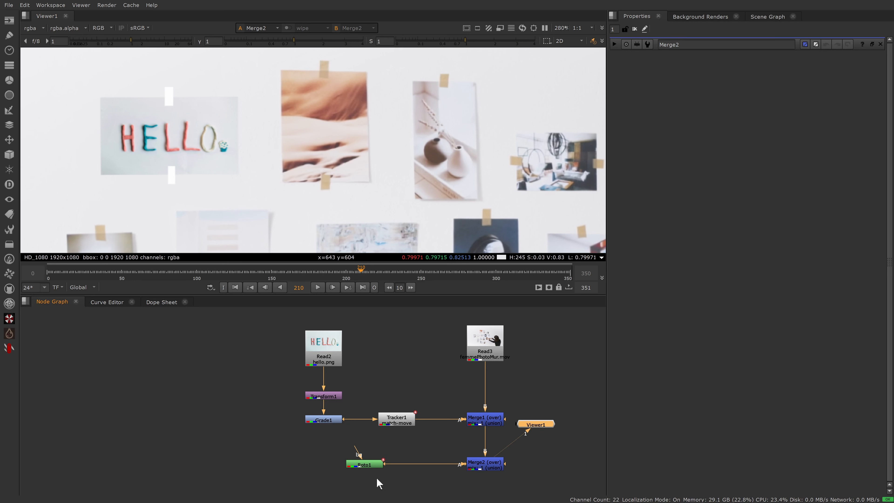
Step: Colour both roto rectangles with the beige sampled from the photo wall's existing tape (R 0.652, G 0.504, B 0.318)
double_click(363, 466)
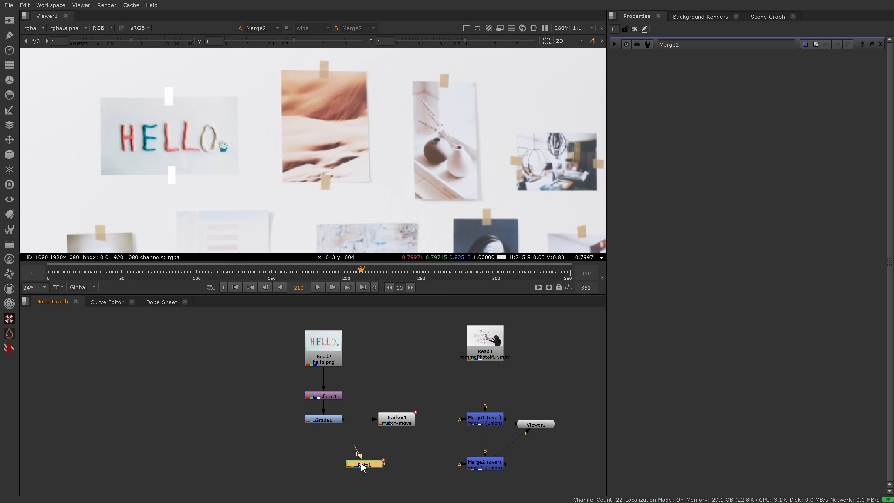
click(664, 200)
shift+click(664, 191)
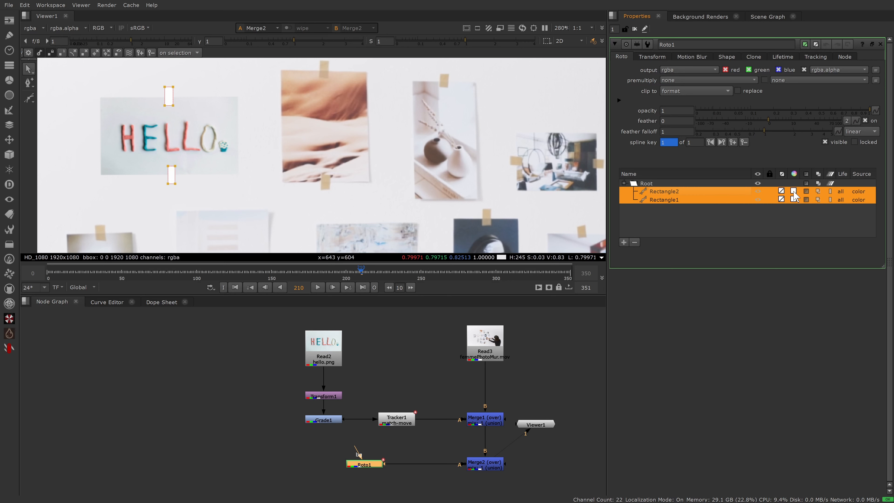
click(794, 191)
drag(612, 299, 483, 323)
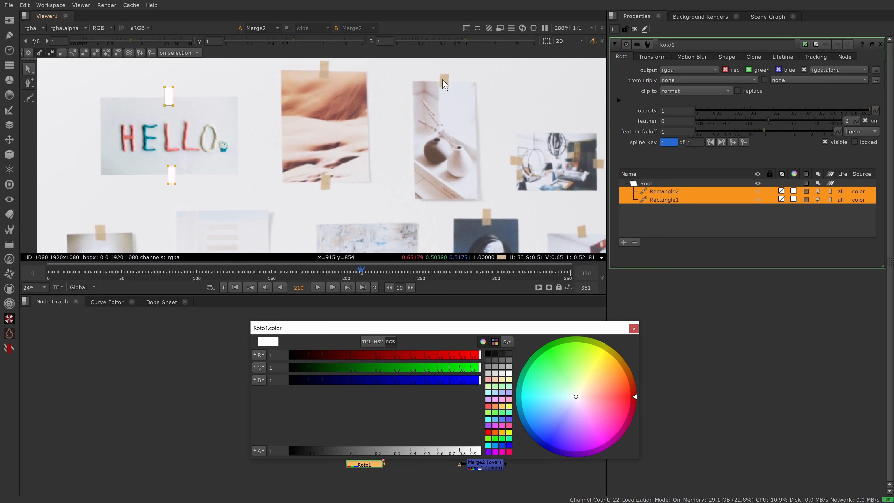
ctrl+click(443, 80)
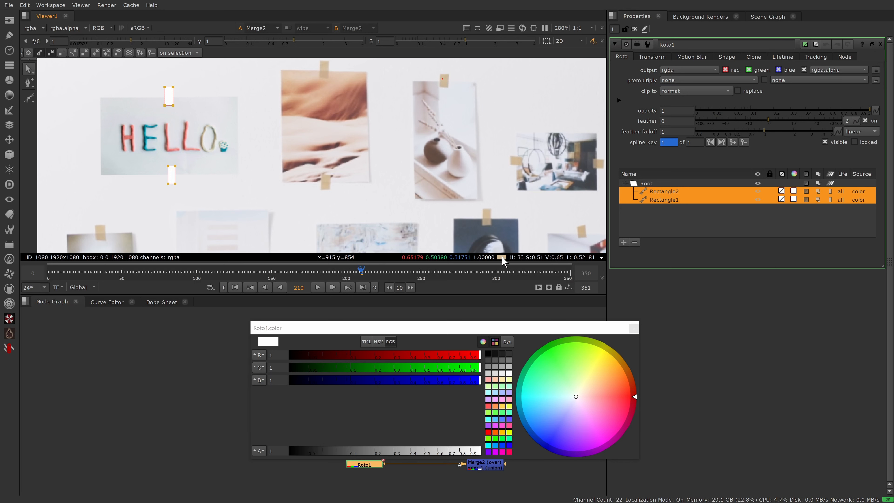
drag(502, 261, 554, 380)
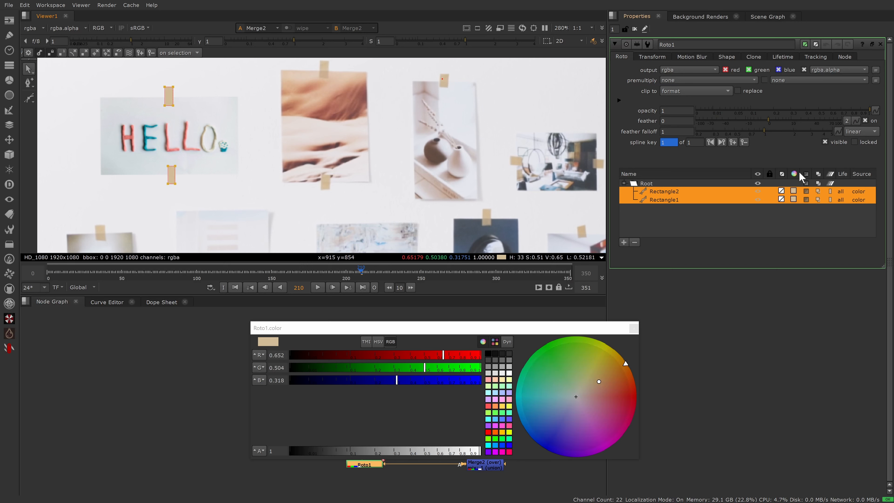
click(634, 329)
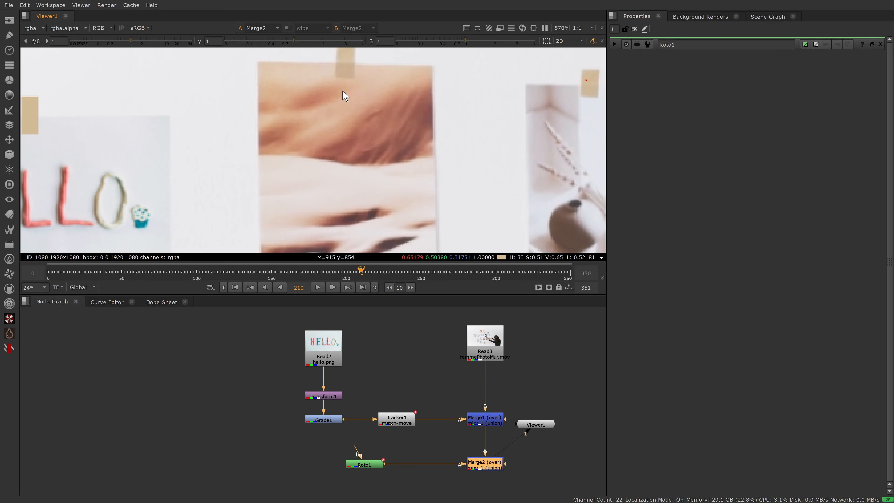
Step: Inspect the real tape's translucency on the neighbouring photo and set the Merge2 mix to 0.7 to match it
middle_drag(345, 92, 350, 162)
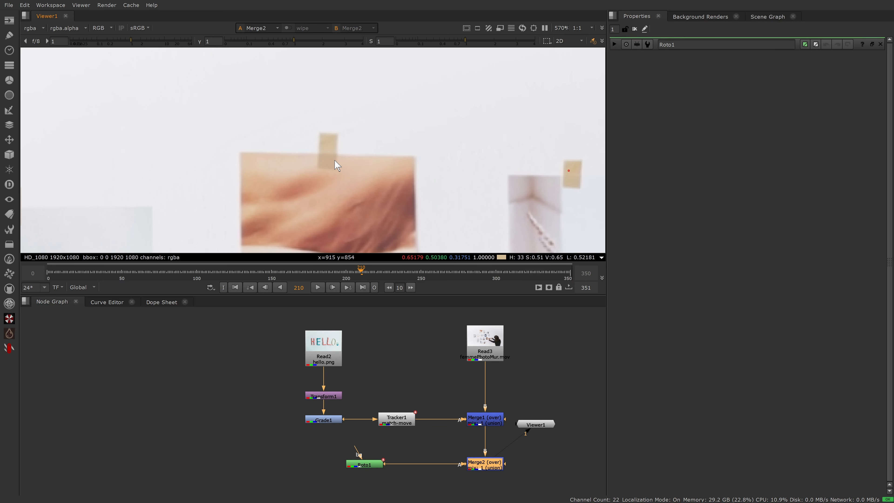
scroll(336, 164, up, 3)
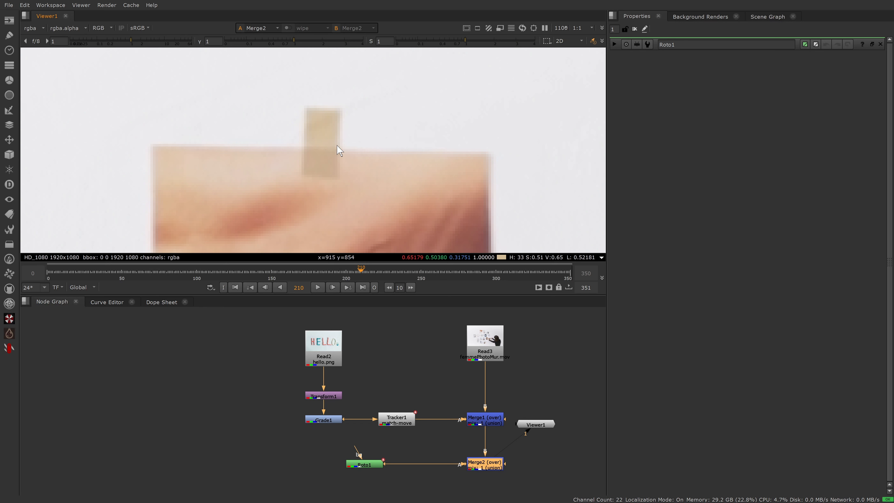
scroll(319, 155, down, 5)
double_click(488, 467)
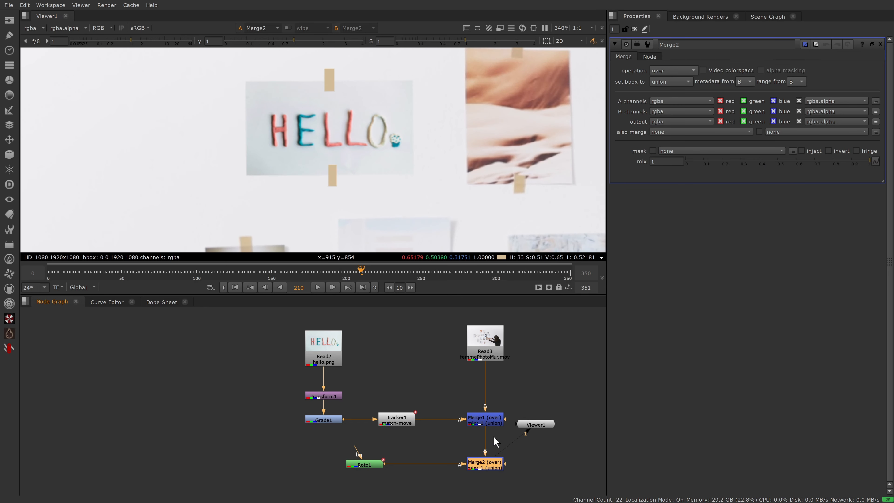
drag(855, 168, 822, 171)
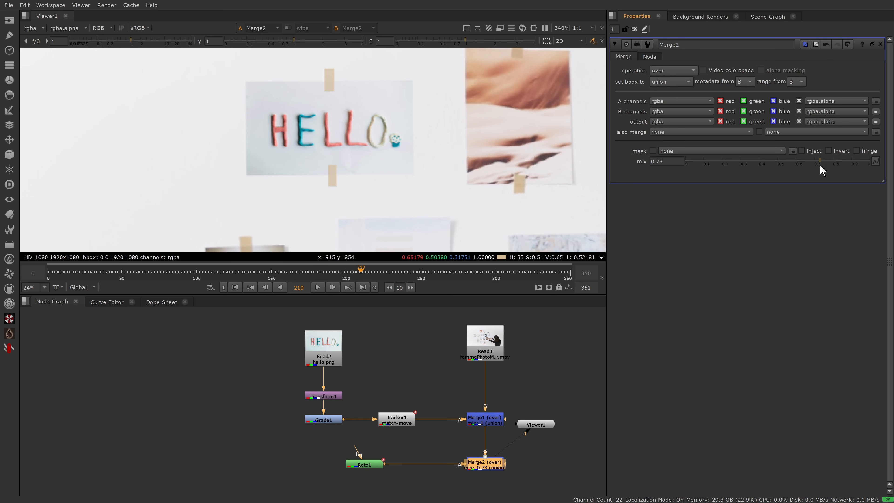
drag(804, 168, 812, 166)
Step: Play the full composite from frame 210 to check whether the tape pieces follow the hello image
key(f)
click(317, 288)
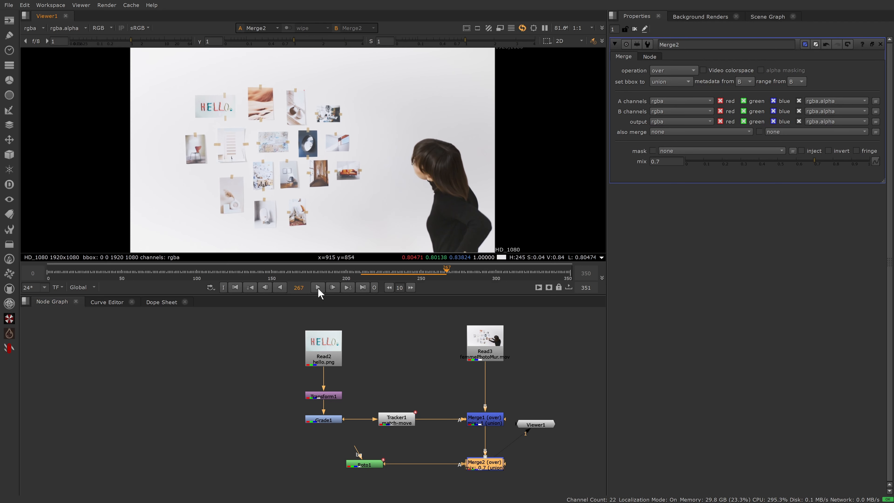
click(318, 287)
drag(360, 281, 370, 276)
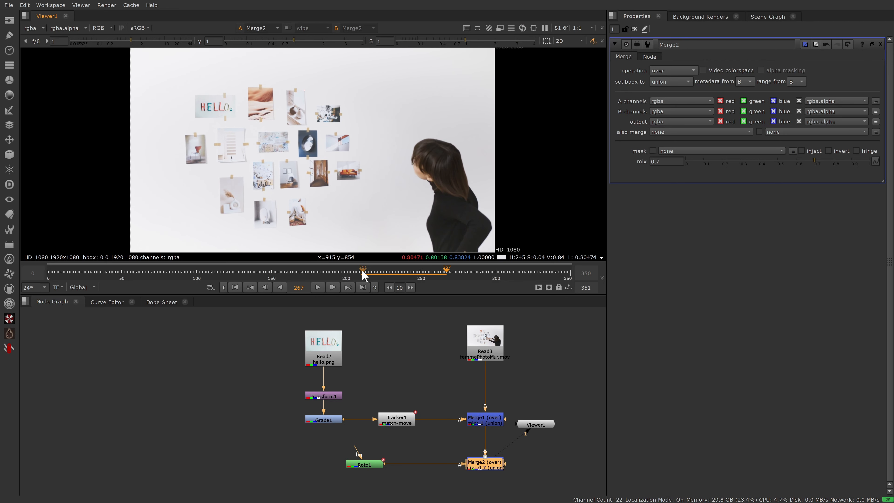
Step: Insert a copy of the match-move Tracker1 between Roto1 and Merge2 and play back the composite
click(397, 364)
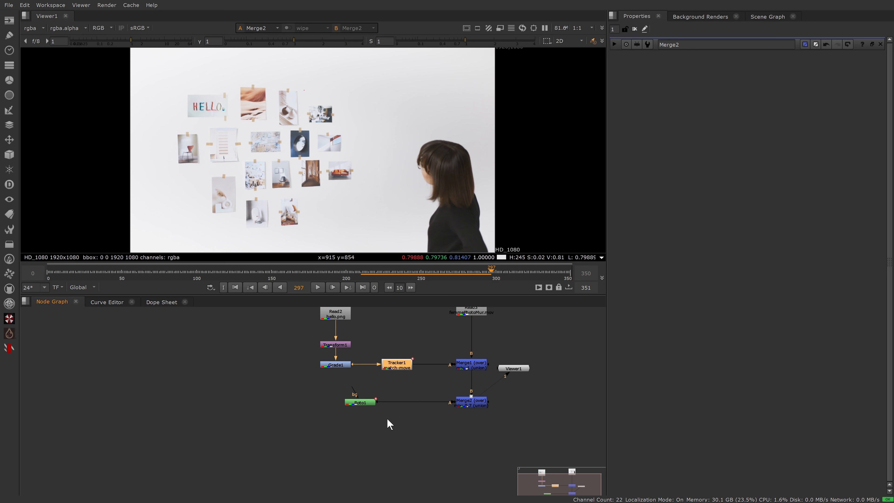
click(401, 429)
key(ctrl+v)
drag(402, 429, 411, 401)
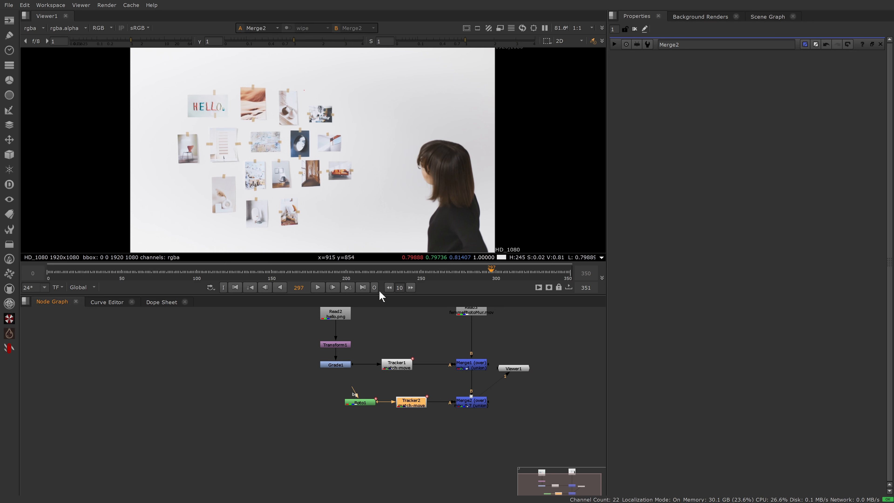
click(317, 288)
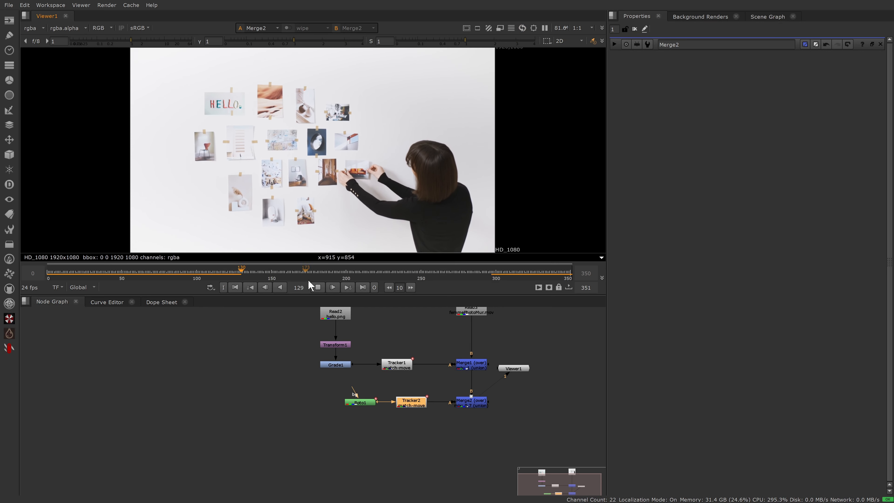
click(313, 287)
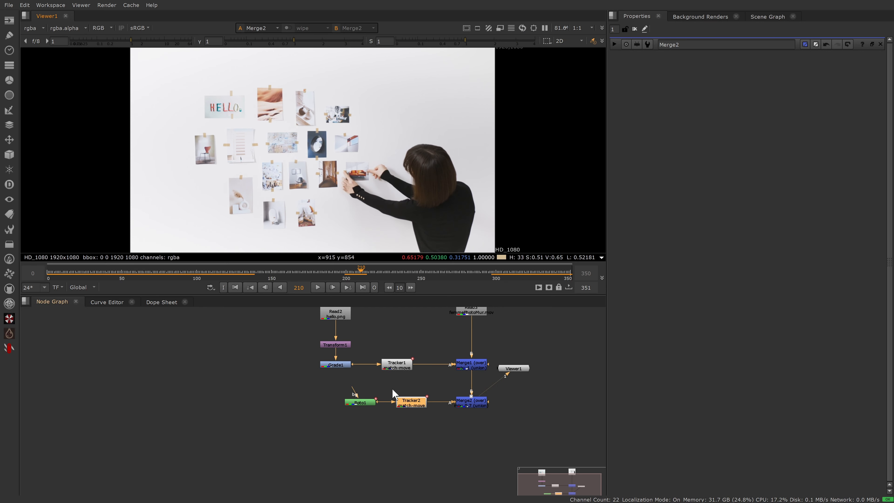
Step: Set the reference frame of the Tracker2 match-move transform to 210
double_click(411, 404)
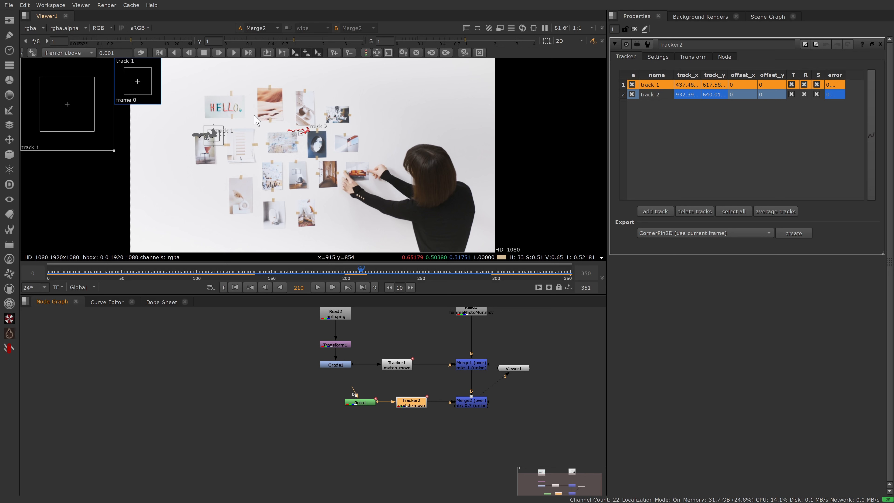
click(692, 58)
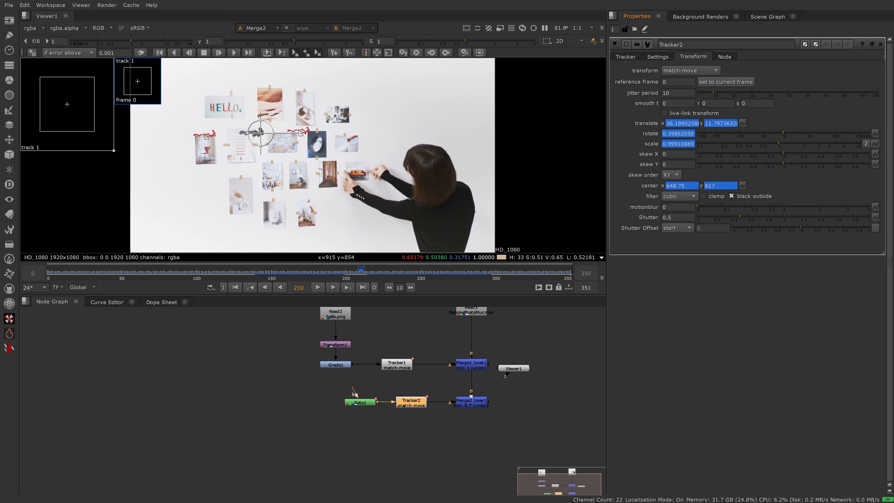
double_click(673, 82)
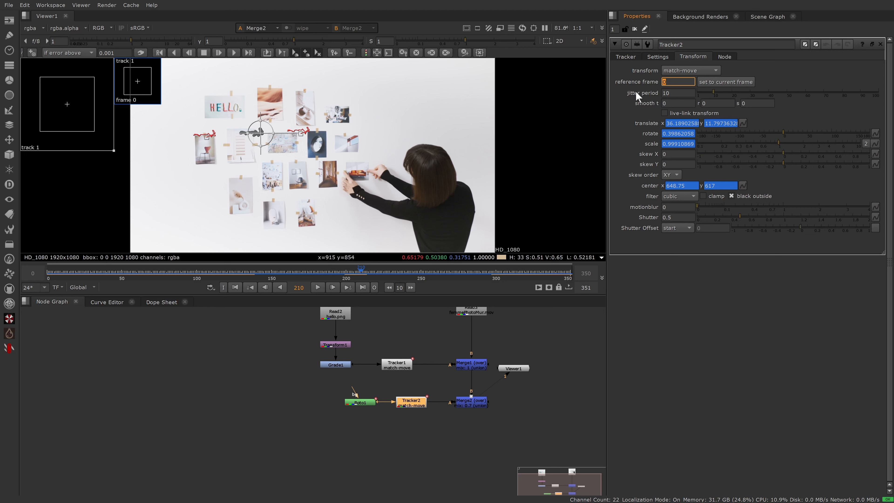
text(21)
key(Return)
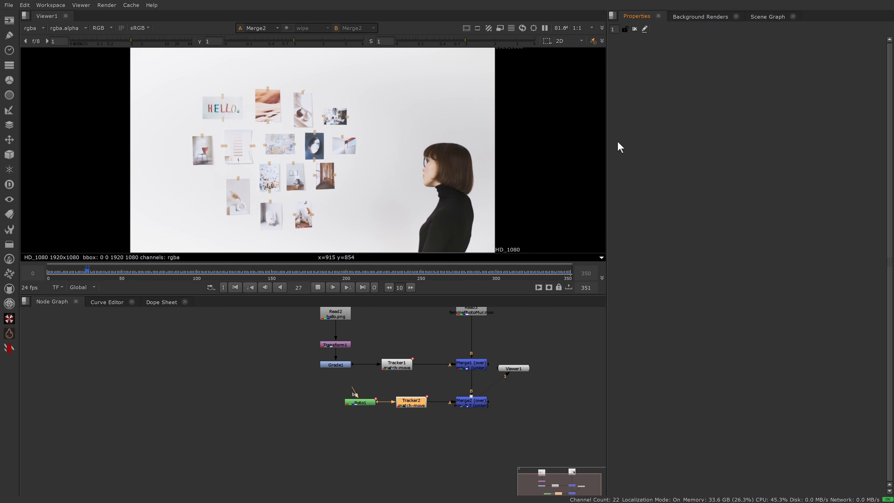
Step: Examine the hello image and its tape pieces up close at frame 291
click(314, 286)
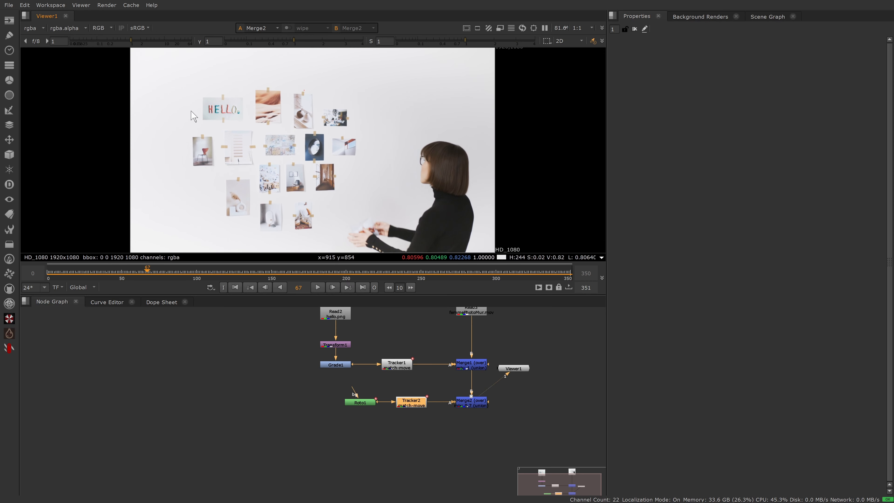
scroll(190, 109, up, 3)
scroll(189, 109, up, 5)
scroll(357, 274, up, 1)
drag(361, 274, 495, 274)
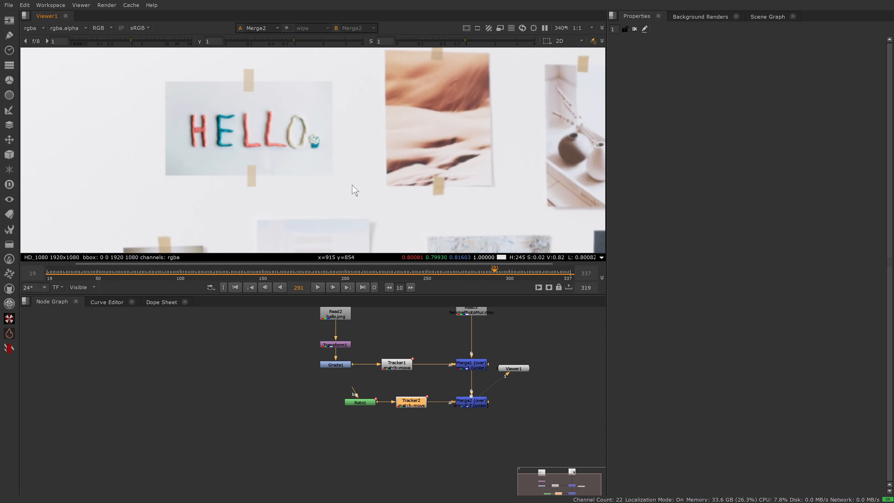
middle_drag(353, 189, 429, 166)
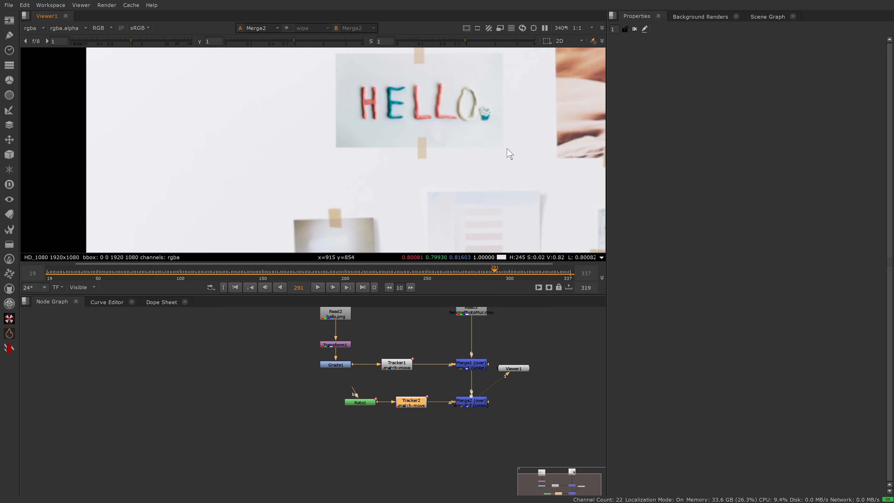
key(f)
Step: Compare the match-move Transform settings of Tracker1 and Tracker2
middle_drag(294, 338, 262, 376)
double_click(365, 405)
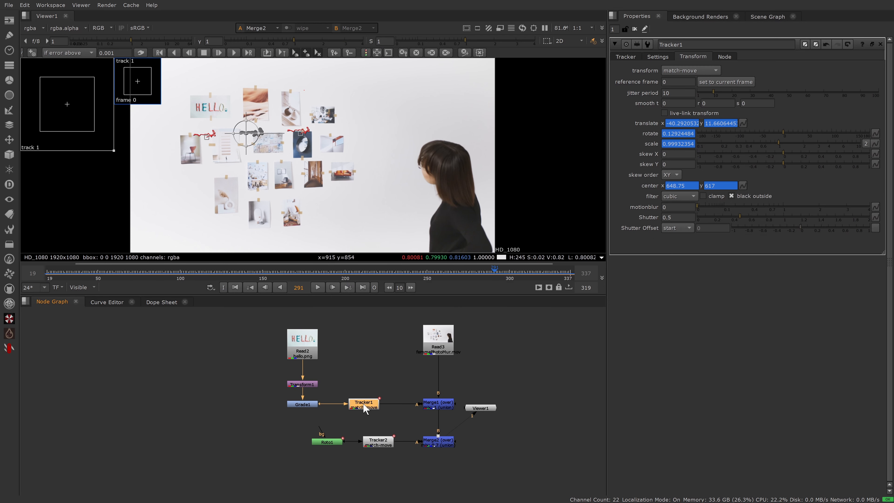
drag(606, 311, 588, 317)
double_click(378, 442)
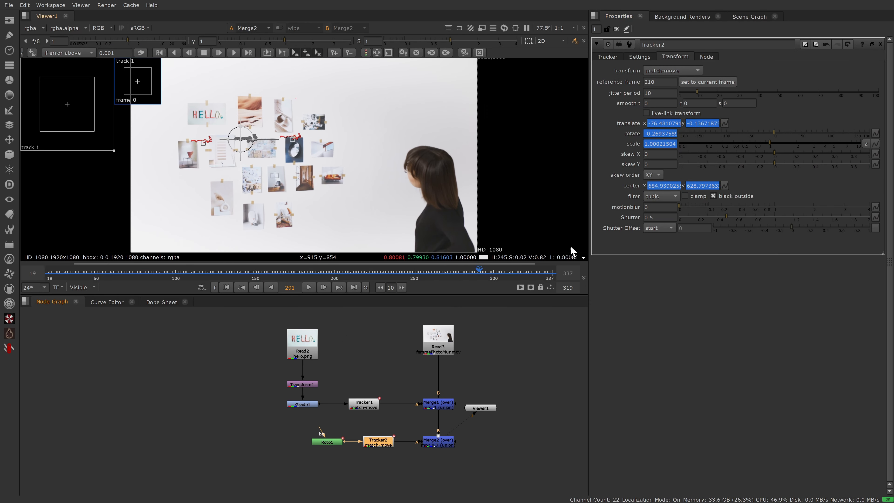
drag(655, 208, 603, 227)
click(526, 354)
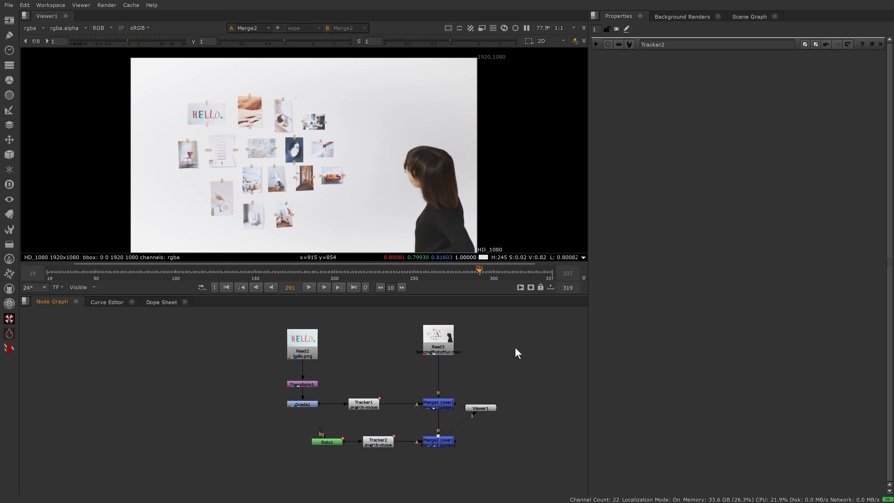
Step: Move Read2 and Transform1 upward to make room above Grade1, and view Transform1's output
middle_drag(325, 442, 385, 481)
drag(360, 388, 361, 355)
drag(357, 423, 357, 387)
key(1)
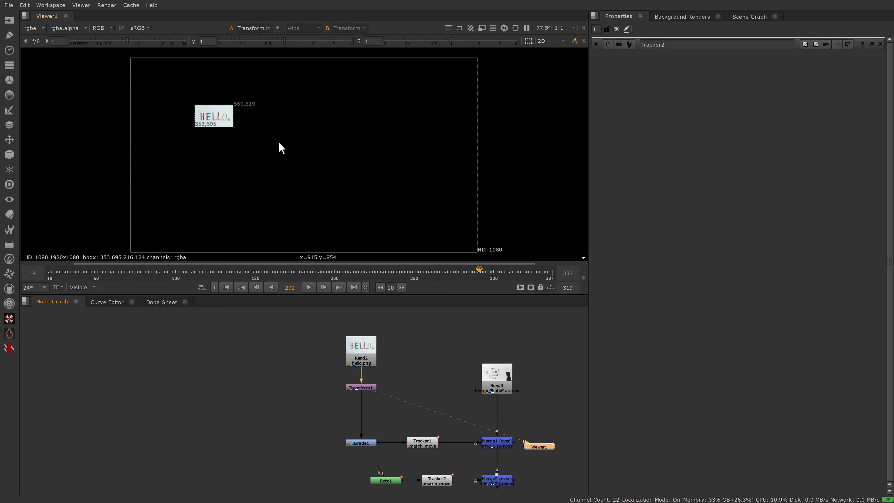
scroll(208, 112, up, 5)
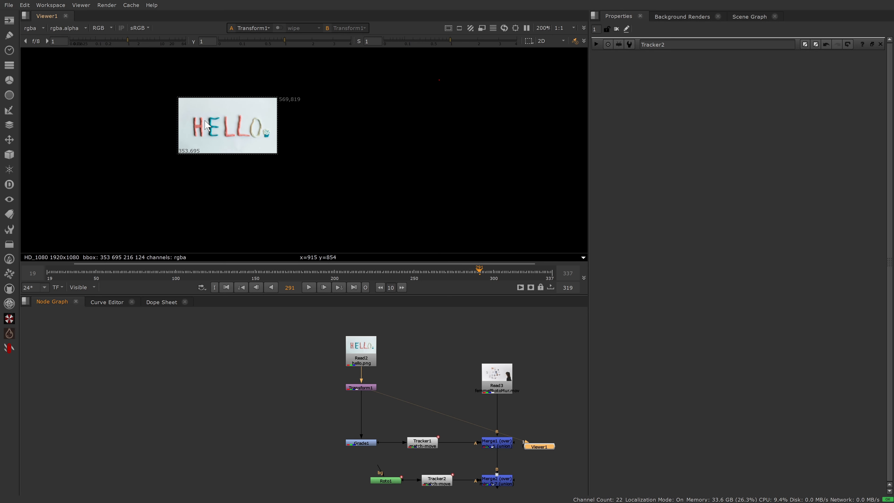
middle_drag(208, 112, 248, 129)
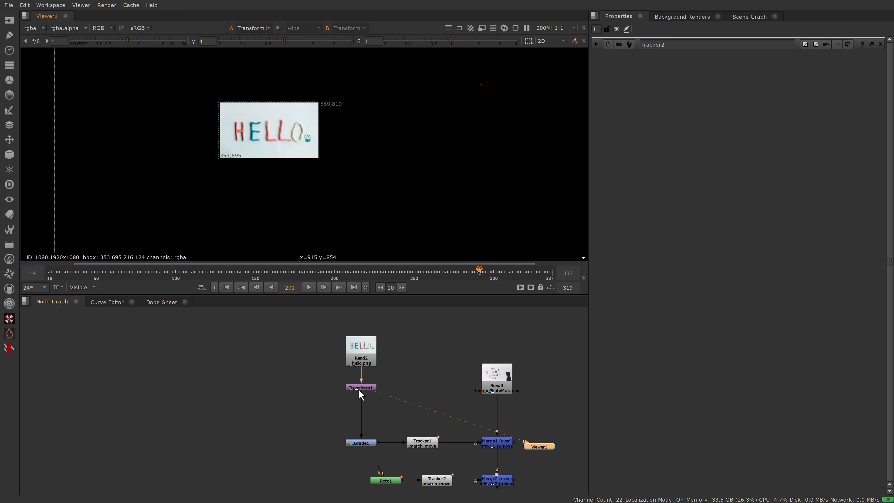
Step: Add a Dot below Transform1, branch a second Dot off to the side, and attach a new Transform beneath it
drag(359, 389, 359, 394)
key(period)
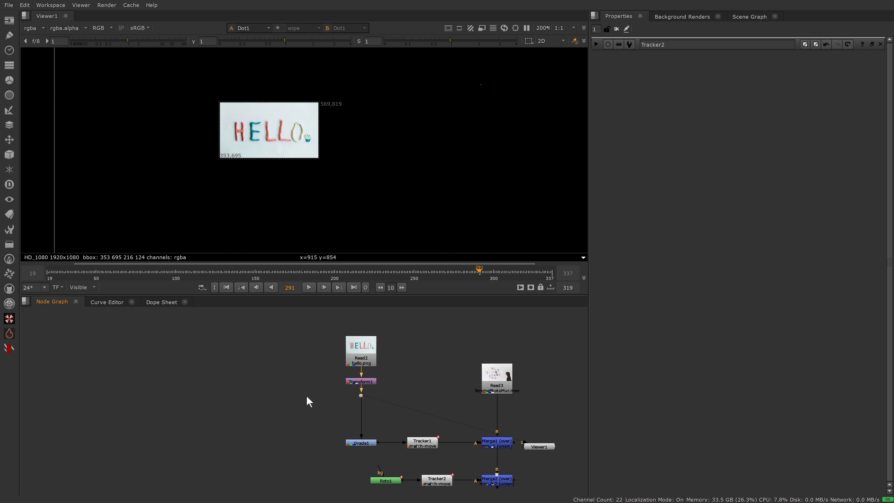
click(296, 397)
key(period)
drag(291, 388, 274, 426)
key(t)
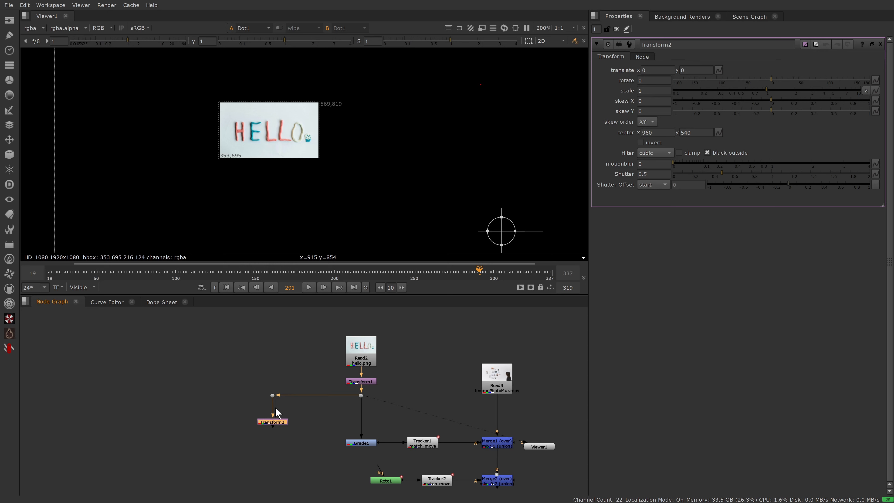
Step: Merge the Transform2 branch over the main hello branch above Grade1, and view the final Merge2 composite
key(m)
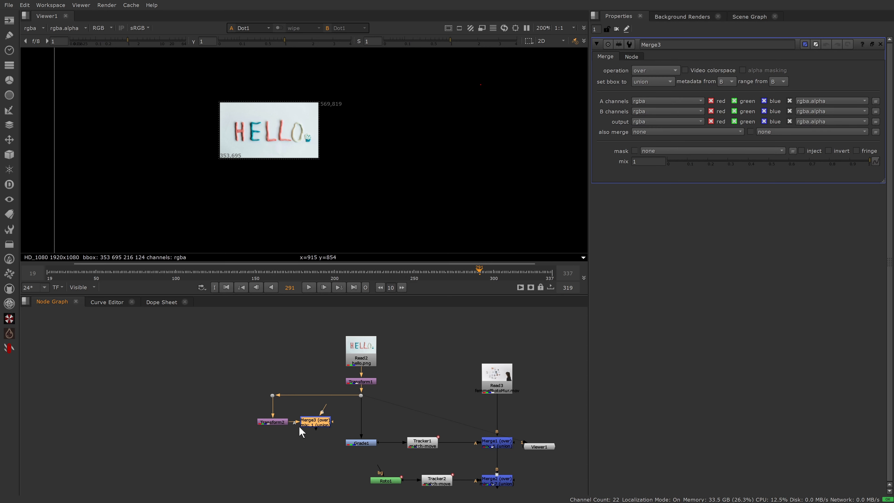
drag(317, 424, 362, 424)
click(486, 480)
key(1)
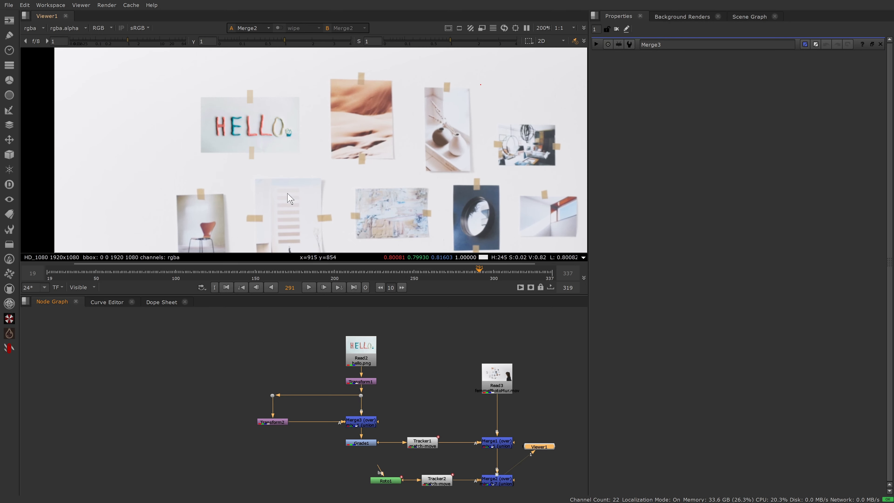
Step: Insert a Transform between the main branch's Dot and Merge3, and move its pivot to the hello image's centre at 460, 758.5
click(310, 453)
key(t)
drag(310, 455, 361, 410)
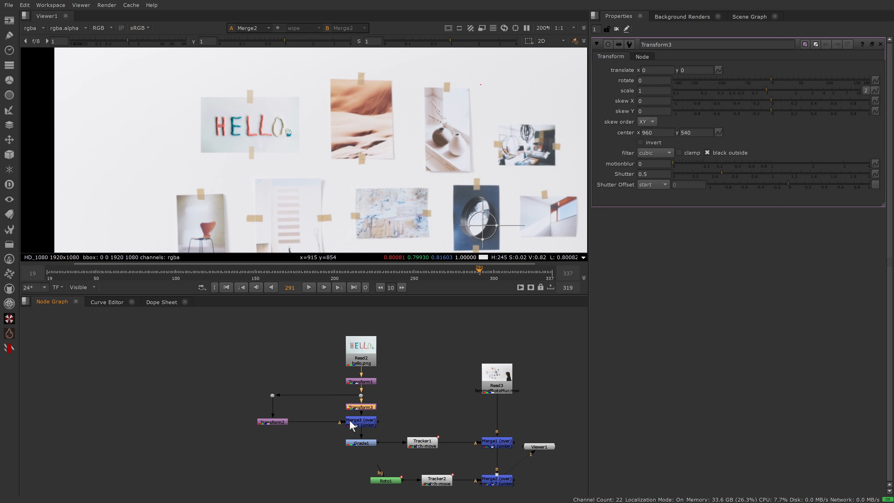
ctrl+drag(483, 225, 253, 125)
scroll(250, 124, up, 4)
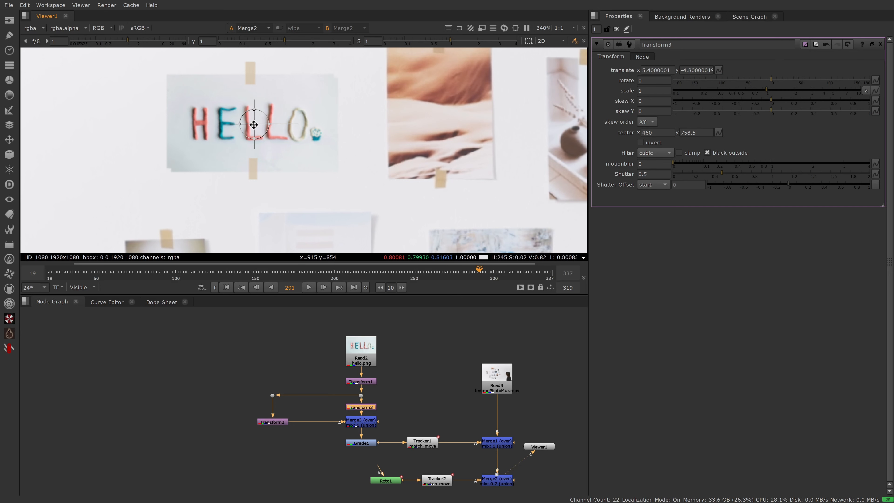
Step: Move Merge3, Transform2 and the nodes below them downward to make room, and insert a Grade between Transform3 and Merge3
drag(524, 446, 206, 359)
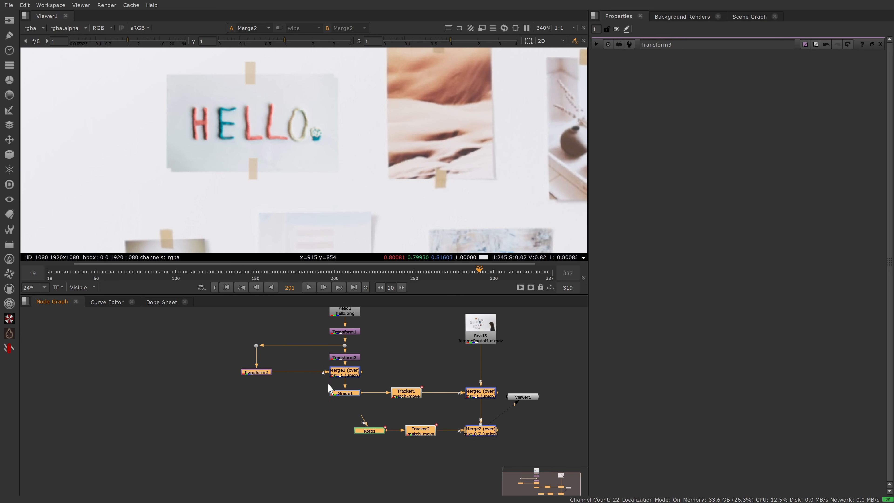
drag(340, 375, 339, 413)
click(332, 380)
key(g)
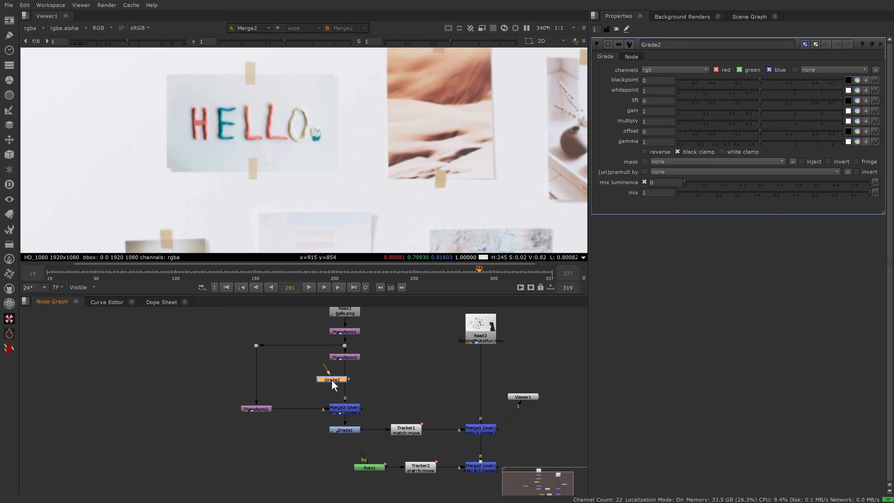
Step: Darken the offset copy in Grade2 with a gamma of about 0.56, and insert a Blur beneath it to soften the shadow's edges
click(858, 90)
drag(762, 103, 759, 105)
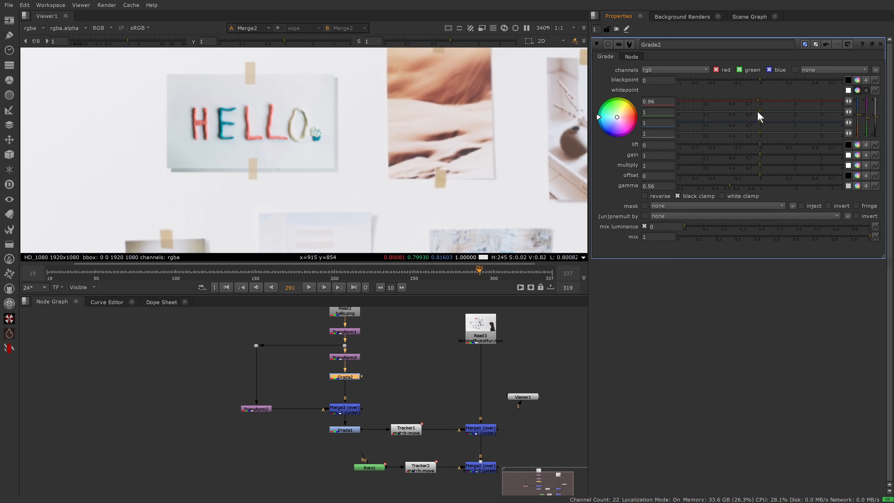
key(b)
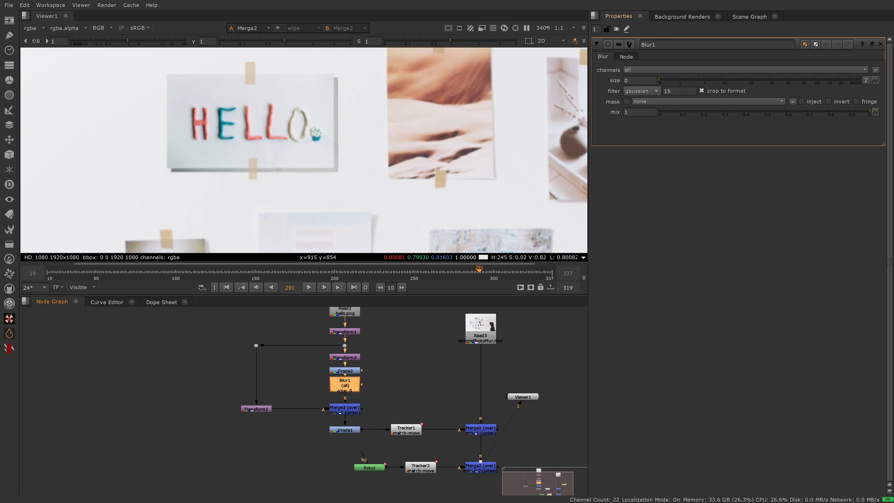
drag(659, 81, 693, 84)
Step: Tighten the shadow behind the hello image by setting Transform3's translate to 3, -3 and Blur1's size to 5
double_click(345, 357)
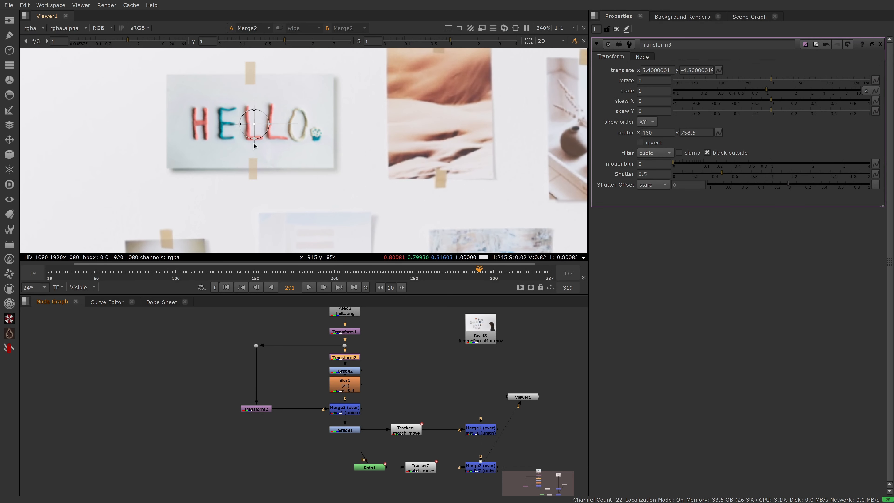
drag(254, 128, 253, 126)
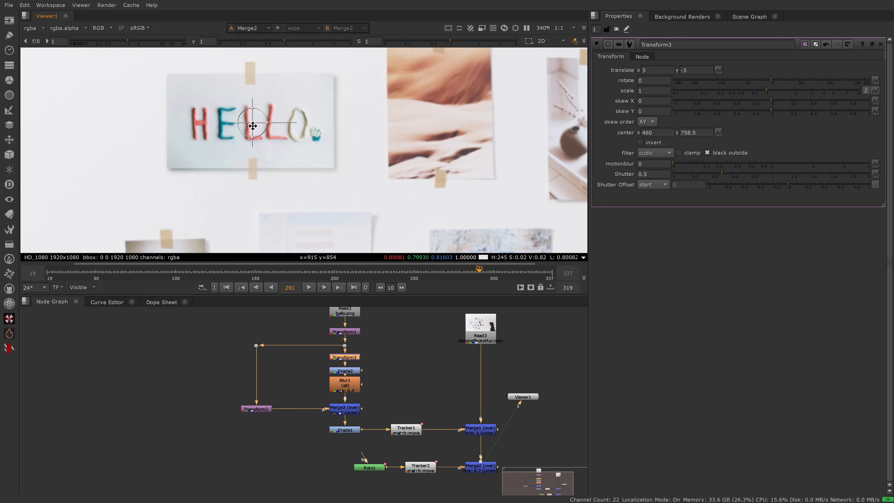
double_click(341, 389)
drag(637, 81, 604, 99)
text(5)
key(Return)
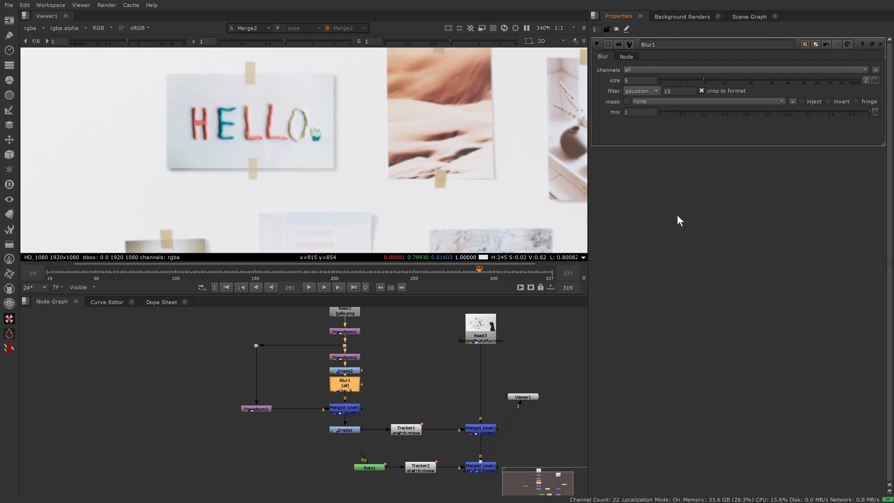
scroll(434, 175, down, 5)
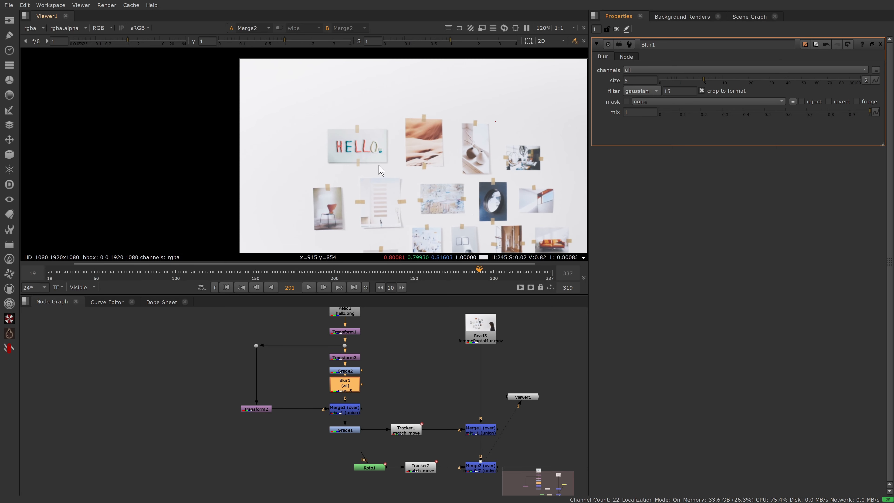